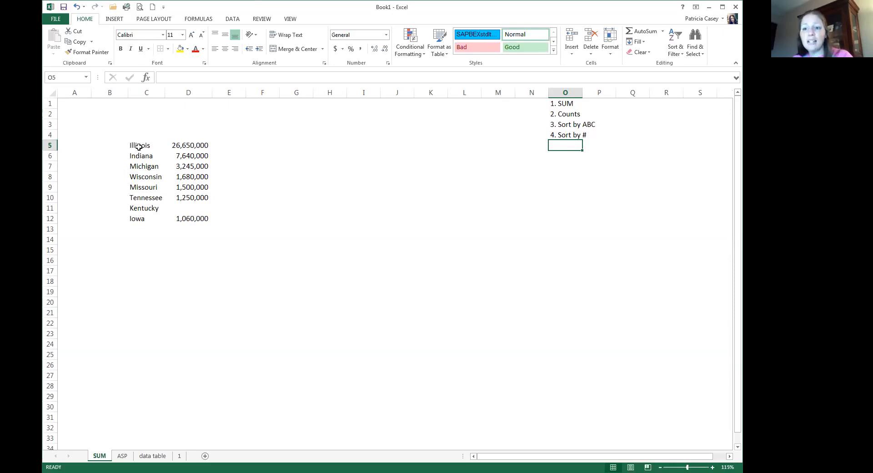
- Examine the state names and their values in the list, from Illinois to Iowa
{"action": "left_click", "coordinate": [147, 145]}
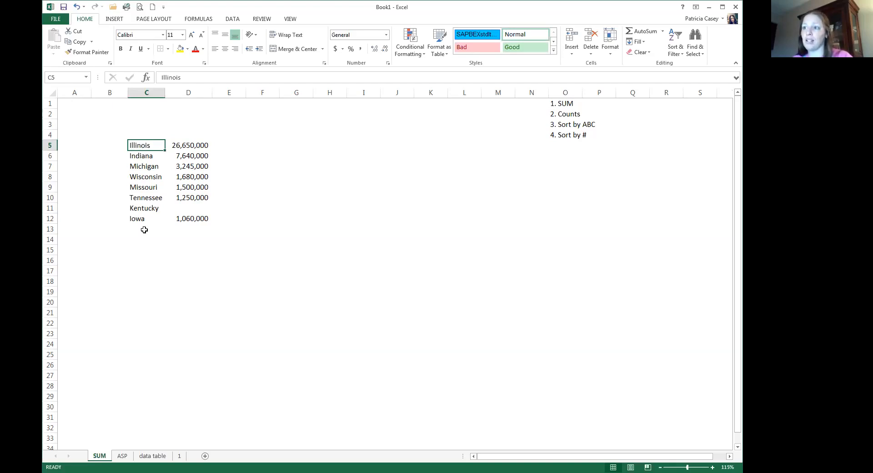
{"action": "left_click", "coordinate": [185, 146]}
{"action": "left_click", "coordinate": [187, 157]}
{"action": "left_click", "coordinate": [191, 166]}
{"action": "left_click", "coordinate": [191, 177]}
{"action": "left_click", "coordinate": [190, 187]}
{"action": "left_click", "coordinate": [189, 196]}
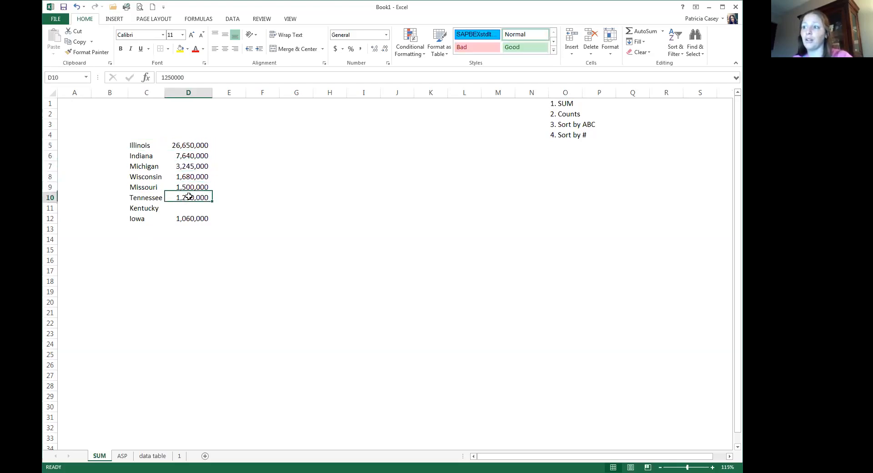
{"action": "left_click", "coordinate": [190, 219]}
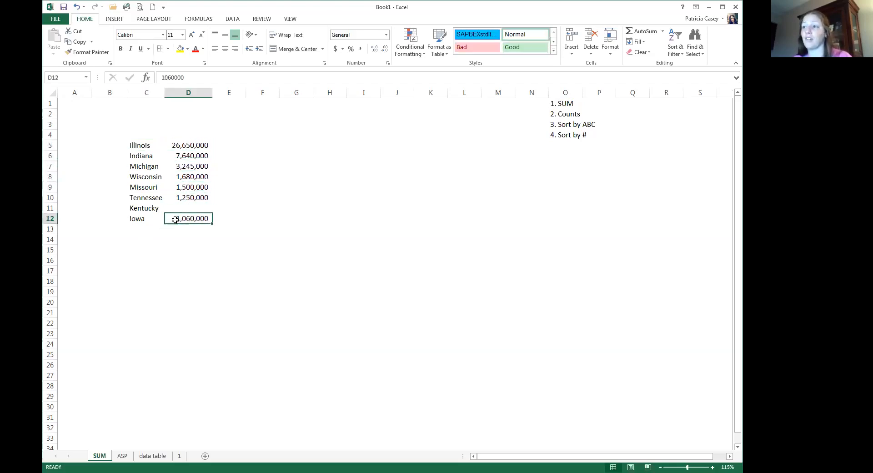
- Search the function library for "sum" and insert the SUM function in cell D13
{"action": "left_click", "coordinate": [182, 230]}
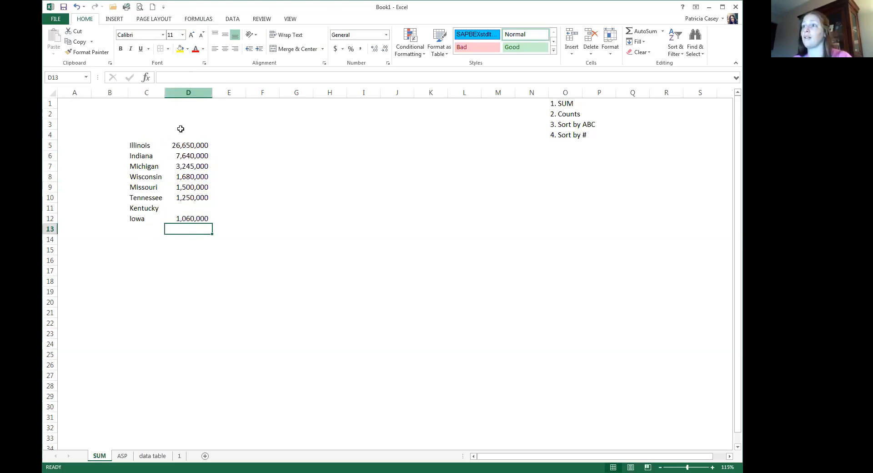
{"action": "left_click", "coordinate": [146, 78]}
{"action": "left_click_drag", "start_coordinate": [318, 220], "coordinate": [311, 121]}
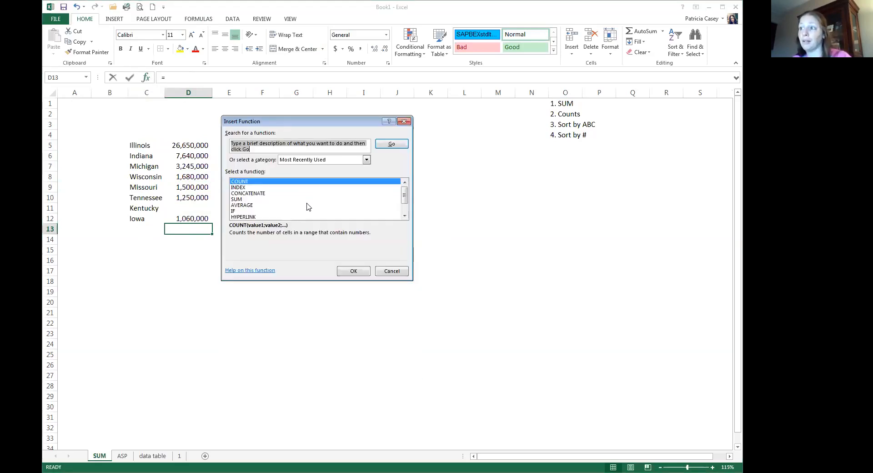
{"action": "type", "text": "sum"}
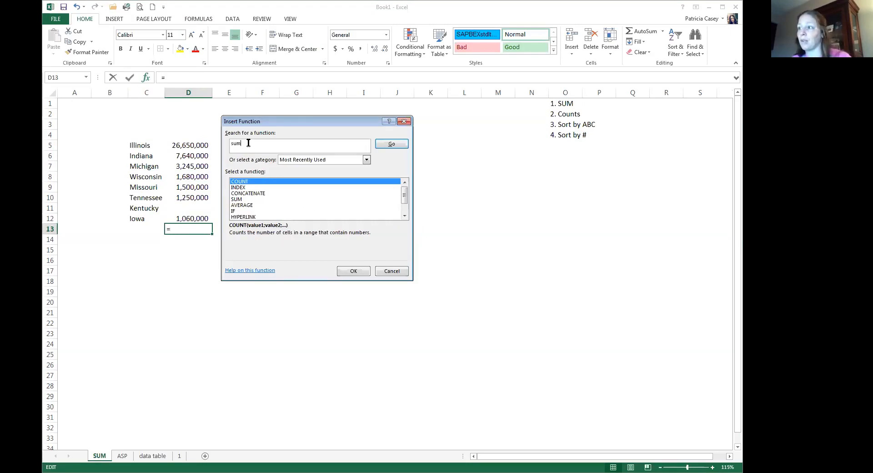
{"action": "left_click", "coordinate": [392, 145]}
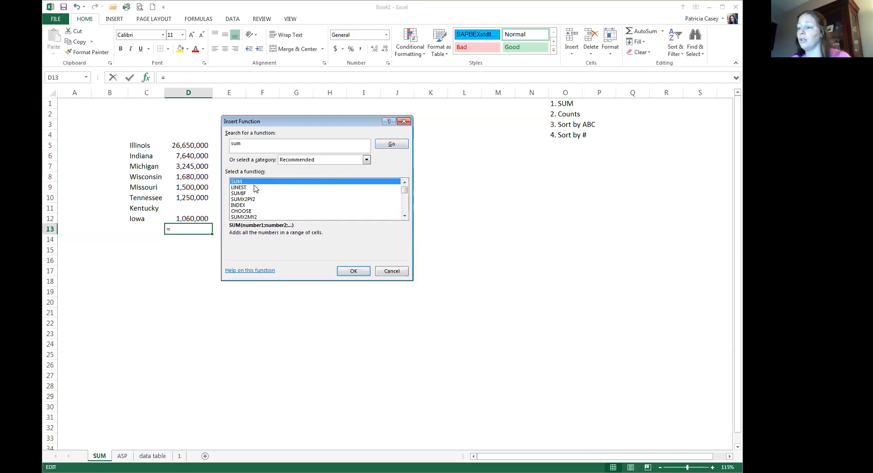
{"action": "left_click_drag", "start_coordinate": [244, 180], "coordinate": [289, 182]}
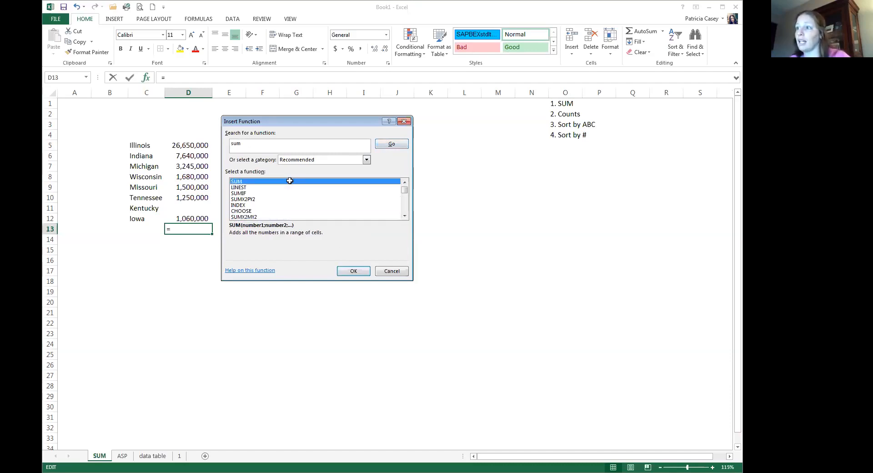
{"action": "double_click", "coordinate": [290, 181]}
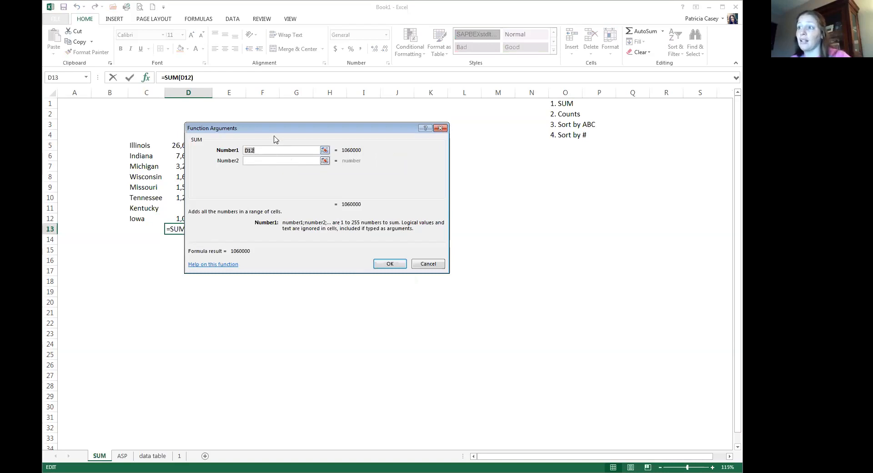
- Set the SUM function's first argument to the range D5:D12 and complete the formula
{"action": "left_click_drag", "start_coordinate": [273, 128], "coordinate": [325, 126]}
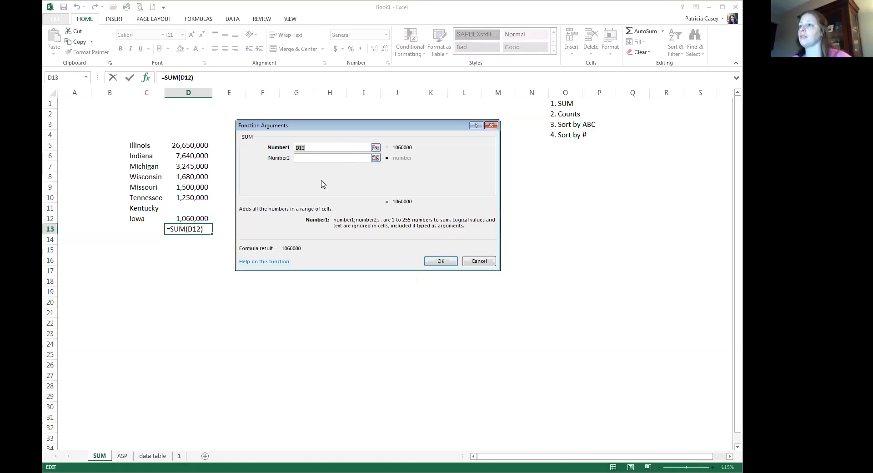
{"action": "left_click", "coordinate": [195, 144]}
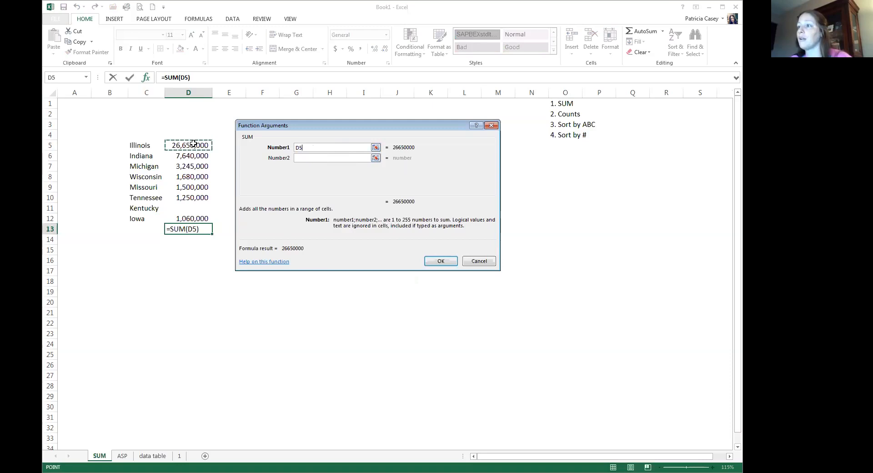
{"action": "left_click_drag", "start_coordinate": [193, 144], "coordinate": [189, 219]}
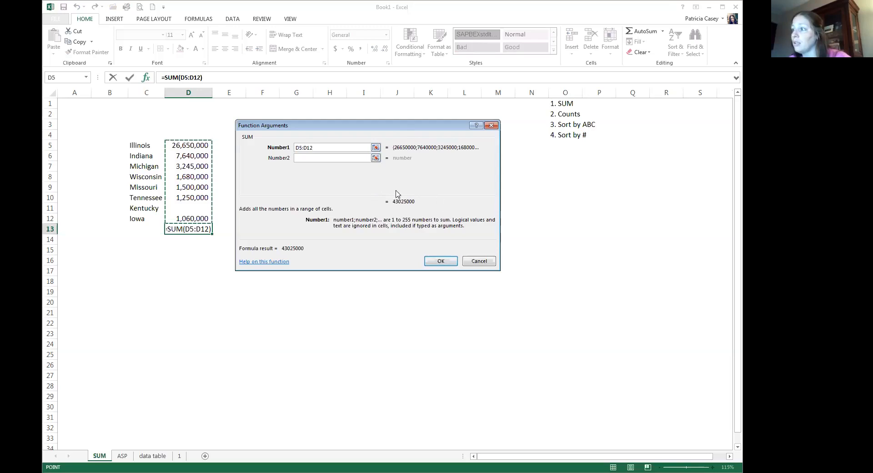
{"action": "left_click", "coordinate": [443, 264]}
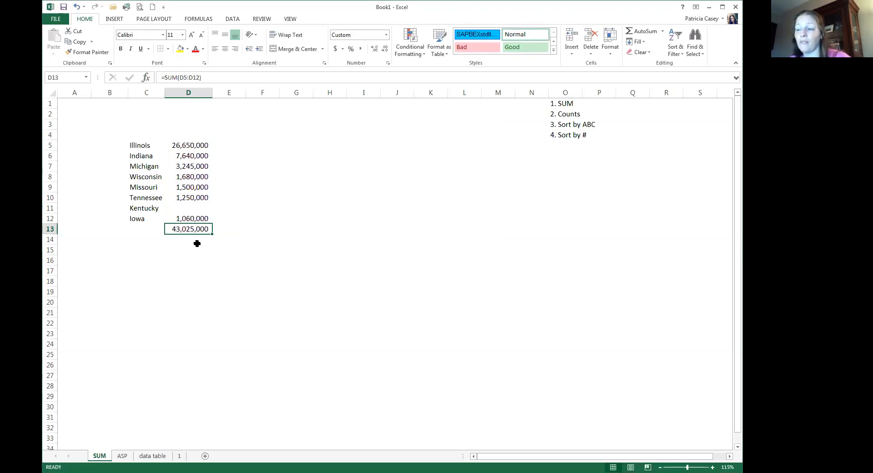
- Clear the formula in D13, try AutoSum there and cancel the proposed formula
{"action": "key", "text": "Delete"}
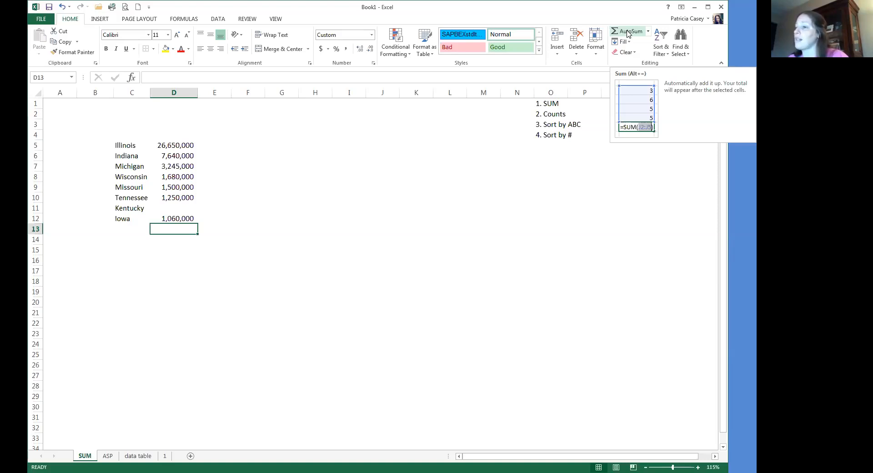
{"action": "left_click", "coordinate": [628, 33]}
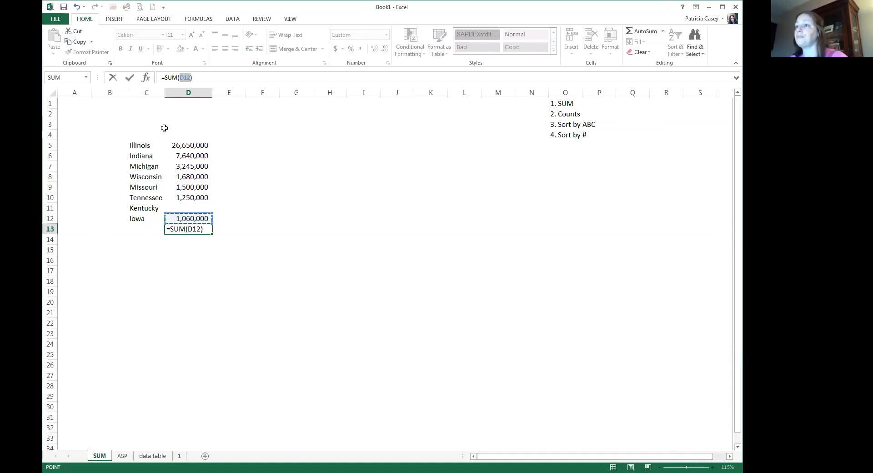
{"action": "key", "text": "Escape"}
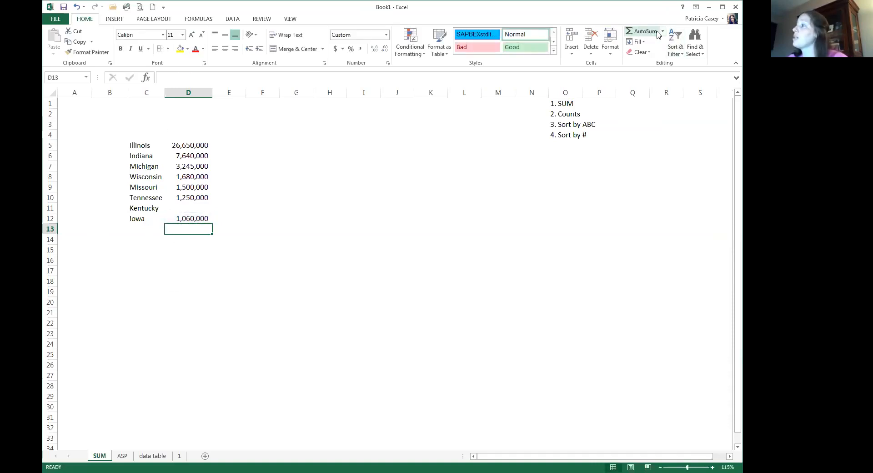
- Enter the formula =SUM(D5:D12) manually in cell D13 to total the state values
{"action": "left_click", "coordinate": [168, 77]}
{"action": "type", "text": "="}
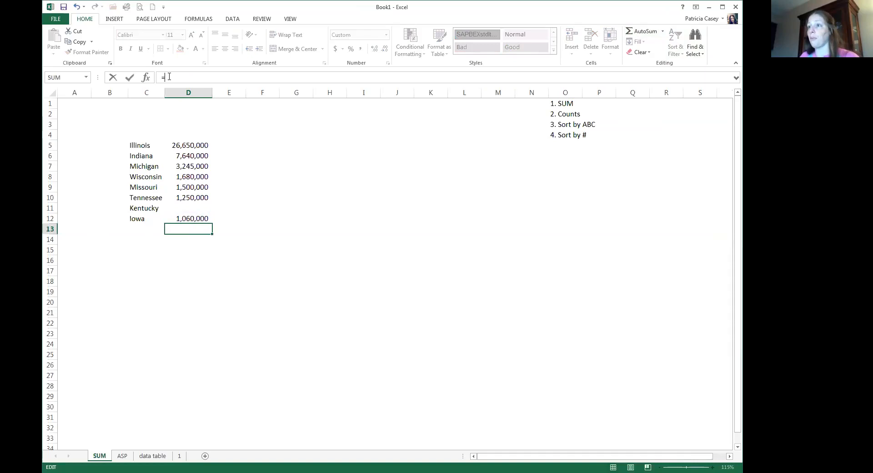
{"action": "type", "text": "sum("}
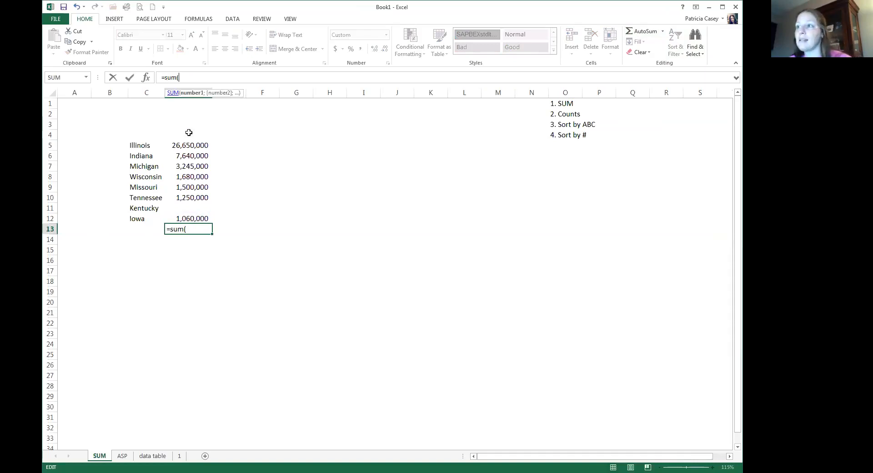
{"action": "left_click", "coordinate": [190, 145]}
{"action": "left_click_drag", "start_coordinate": [190, 145], "coordinate": [190, 218]}
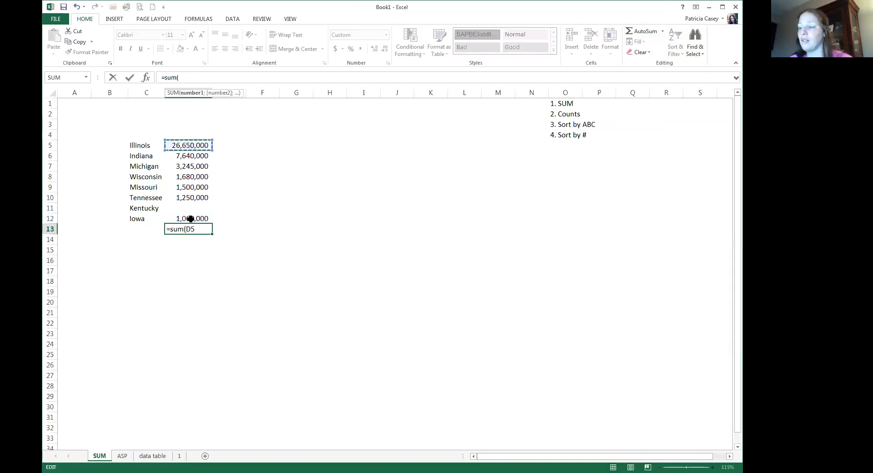
{"action": "type", "text": ")"}
{"action": "key", "text": "Return"}
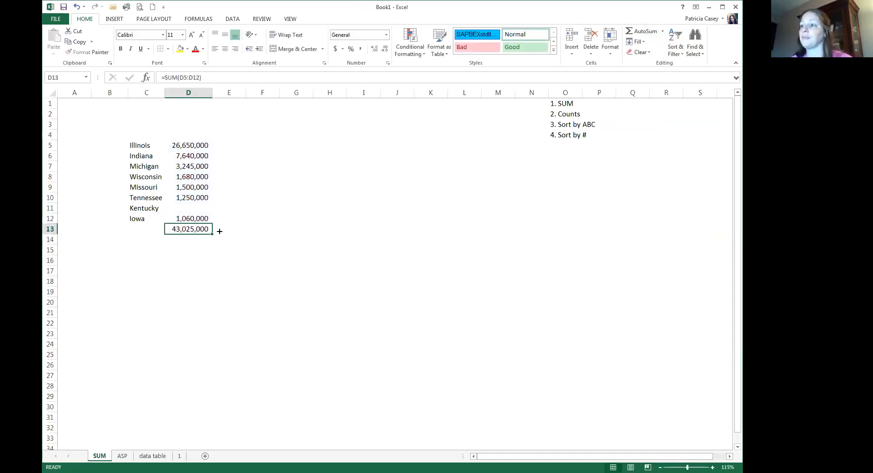
- Enter the formula =COUNT(D5:D12) in cell C13 to count the numeric entries
{"action": "left_click", "coordinate": [154, 231]}
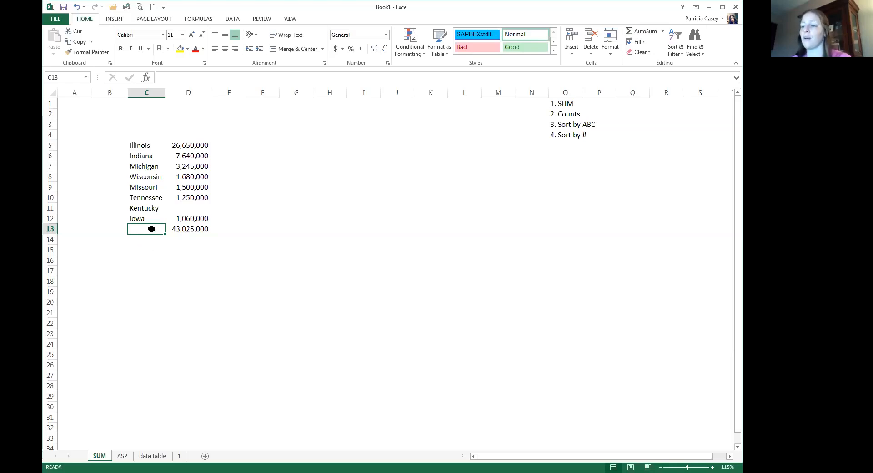
{"action": "left_click", "coordinate": [172, 75]}
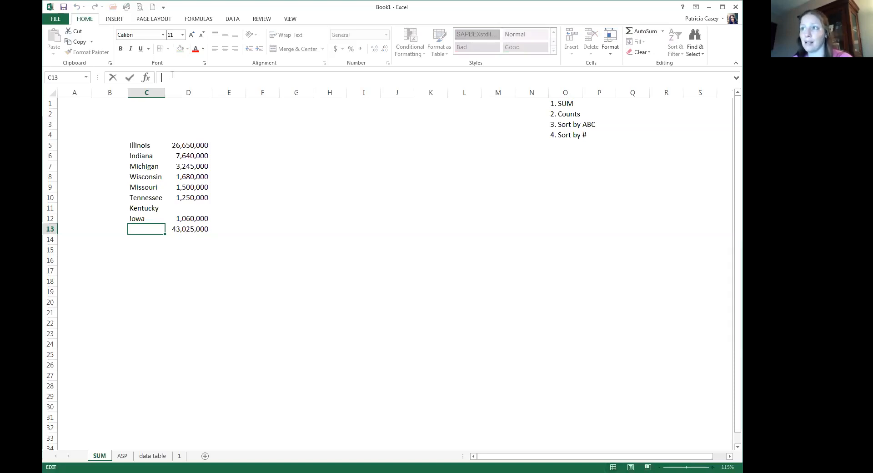
{"action": "type", "text": "="}
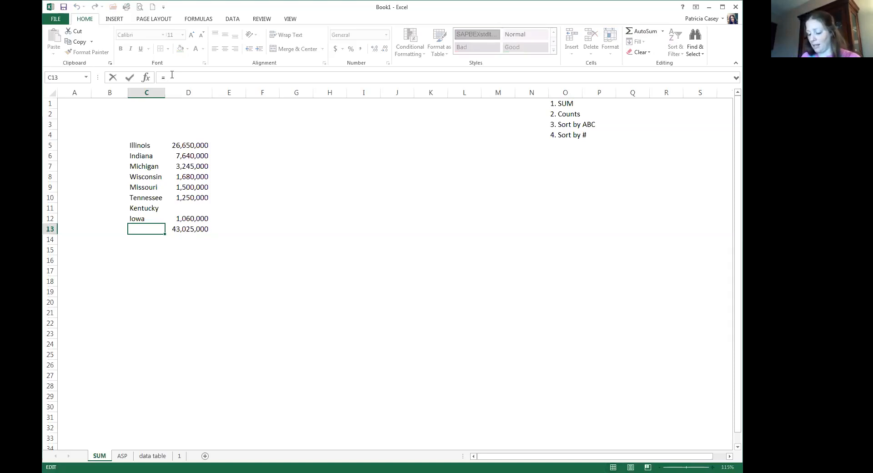
{"action": "type", "text": "count("}
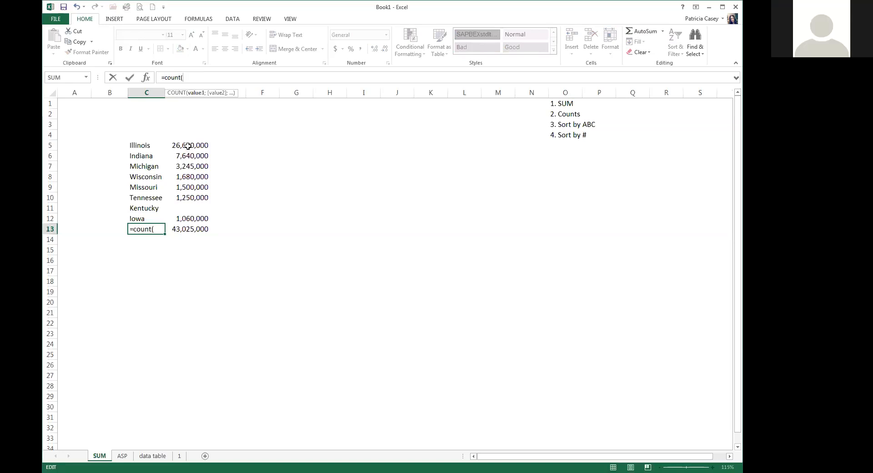
{"action": "left_click", "coordinate": [188, 146]}
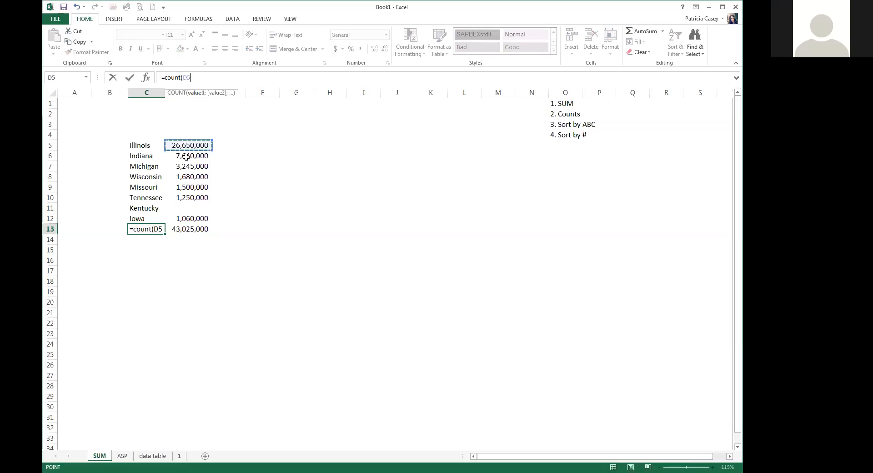
{"action": "left_click", "coordinate": [176, 219], "text": "shift"}
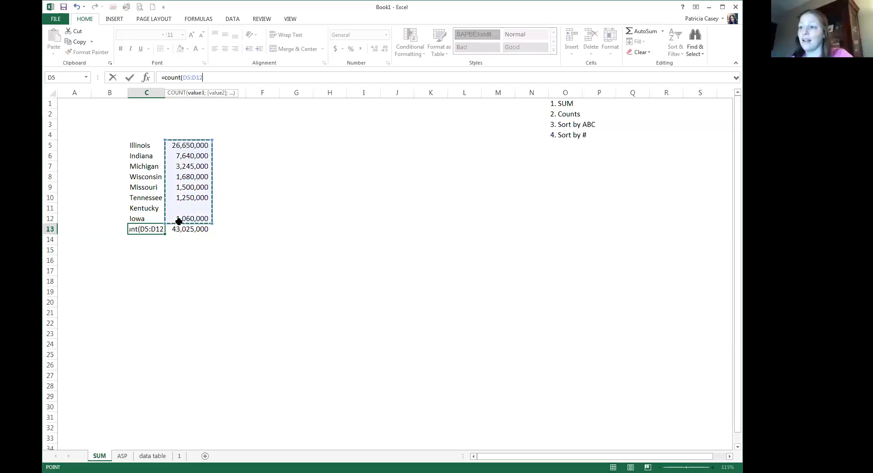
{"action": "key", "text": "Return"}
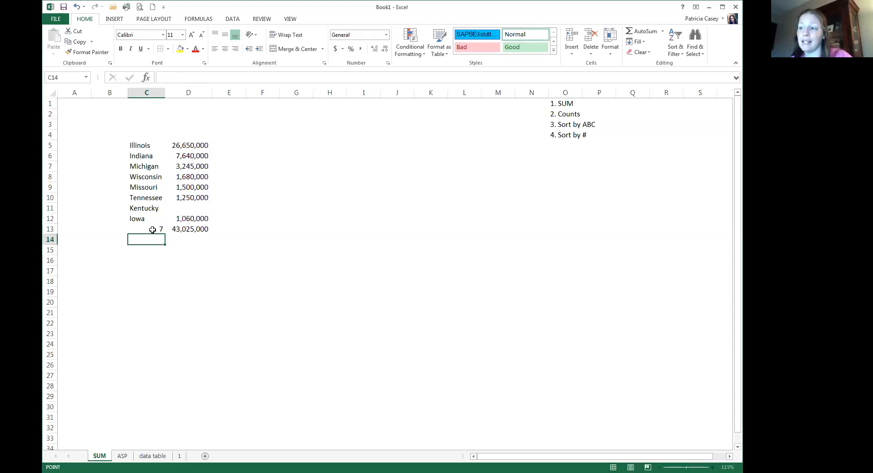
- Check the state data, Kentucky's value cell, and the formulas in C13 and D13
{"action": "left_click_drag", "start_coordinate": [186, 145], "coordinate": [163, 218]}
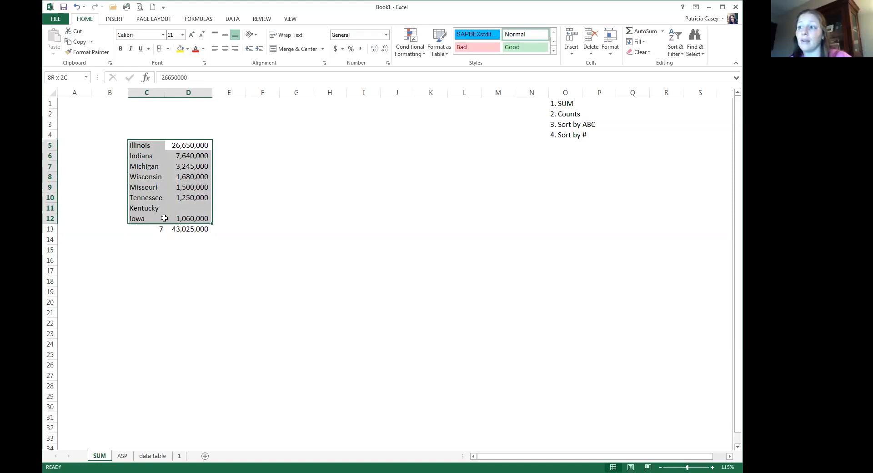
{"action": "left_click", "coordinate": [186, 208]}
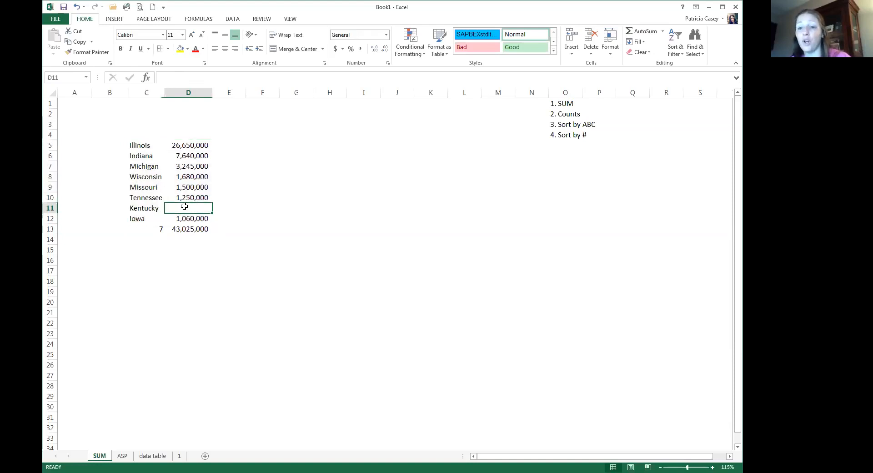
{"action": "left_click", "coordinate": [160, 230]}
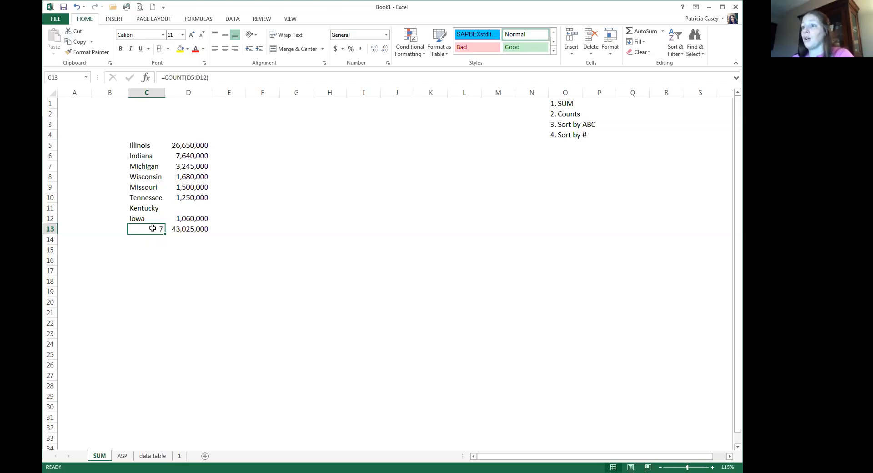
{"action": "left_click", "coordinate": [183, 231]}
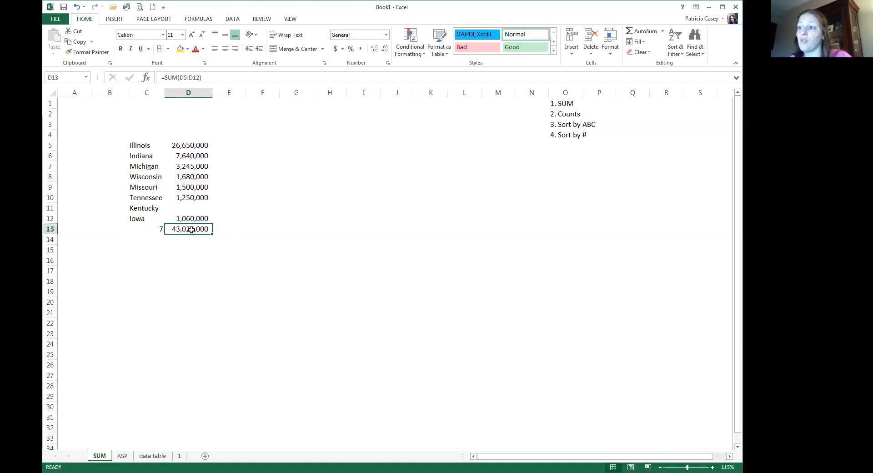
{"action": "left_click_drag", "start_coordinate": [158, 228], "coordinate": [150, 215]}
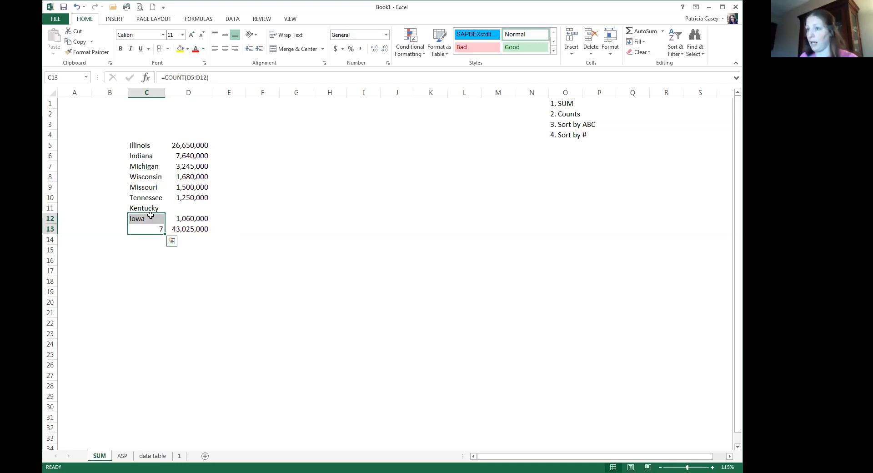
{"action": "key", "text": "Delete"}
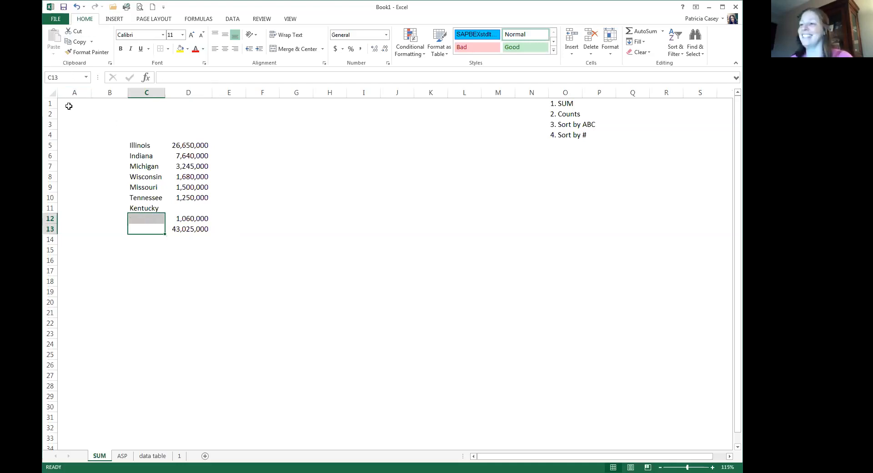
{"action": "left_click", "coordinate": [79, 7]}
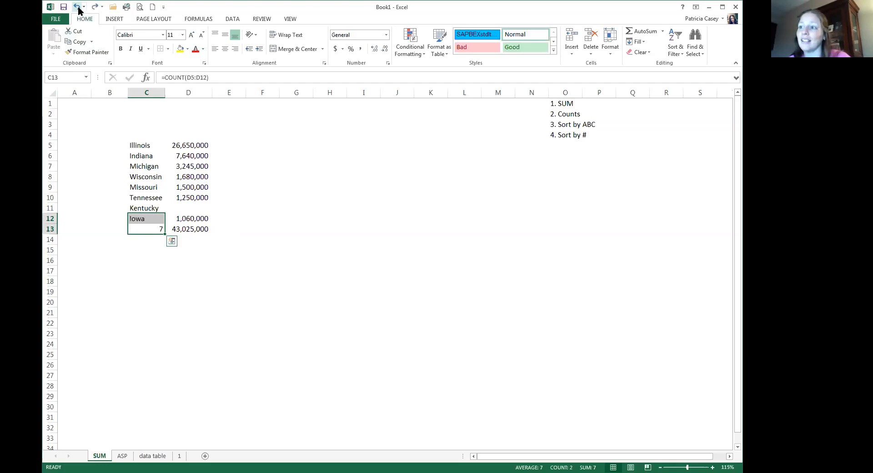
- Clear the count formula from cell C13
{"action": "left_click", "coordinate": [137, 228]}
{"action": "key", "text": "Delete"}
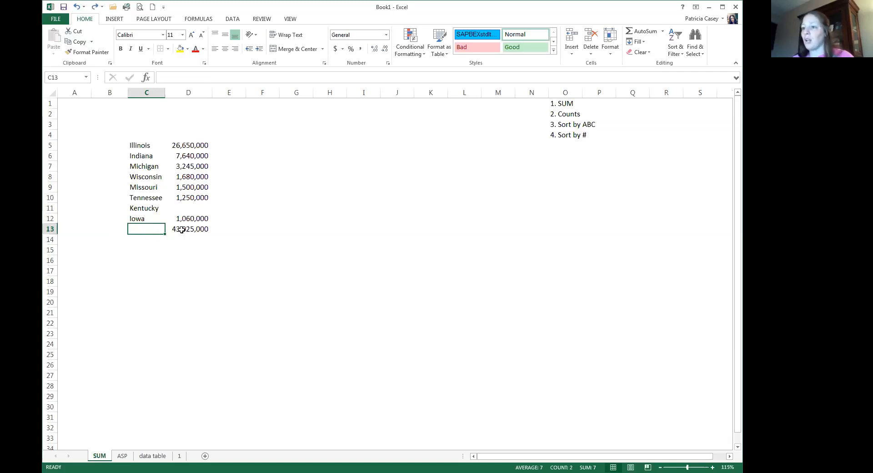
- Label cell C13 "Total" and apply a Top and Double Bottom Border to the sum in D13
{"action": "type", "text": "Total"}
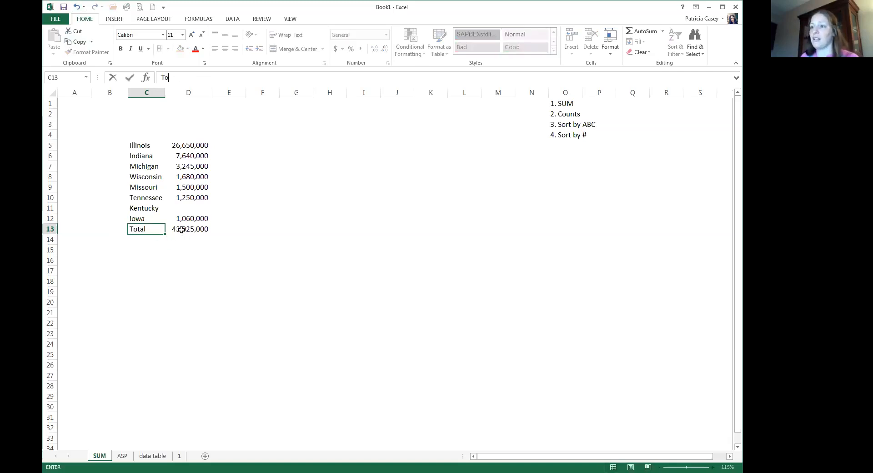
{"action": "left_click", "coordinate": [181, 229]}
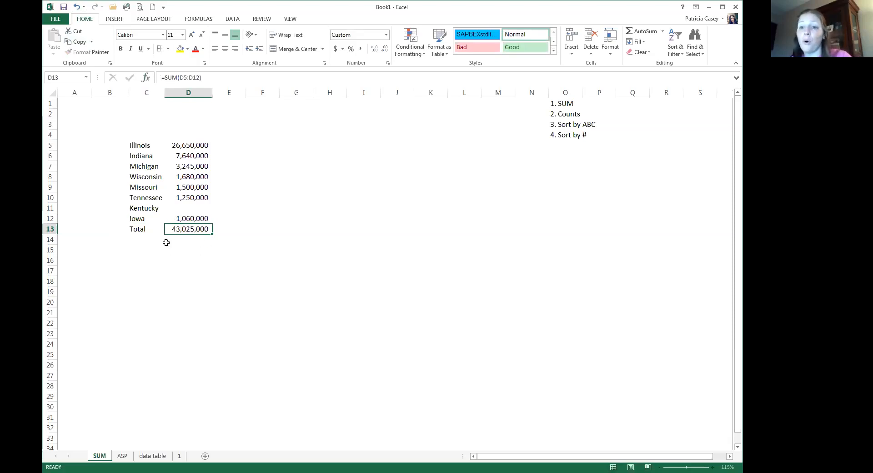
{"action": "left_click", "coordinate": [168, 50]}
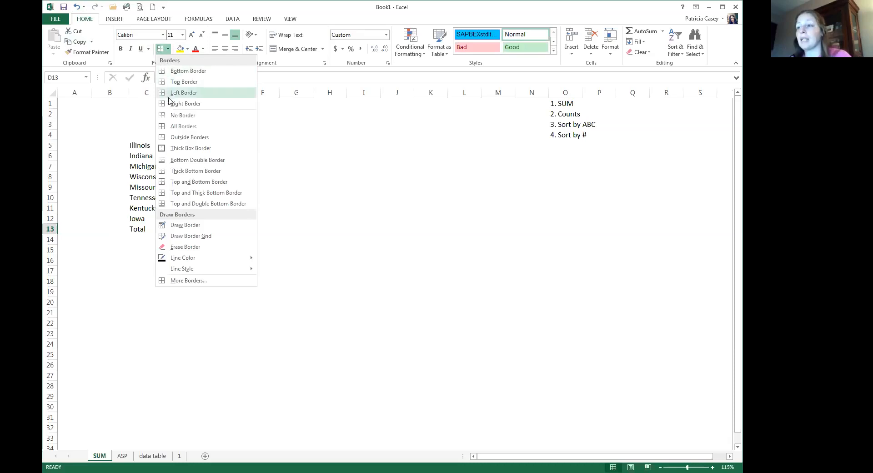
{"action": "left_click", "coordinate": [221, 205]}
{"action": "key", "text": "Down"}
{"action": "key", "text": "Down"}
{"action": "key", "text": "Down"}
{"action": "key", "text": "Down"}
{"action": "key", "text": "Down"}
{"action": "key", "text": "Down"}
{"action": "key", "text": "Down"}
{"action": "key", "text": "Down"}
{"action": "key", "text": "Down"}
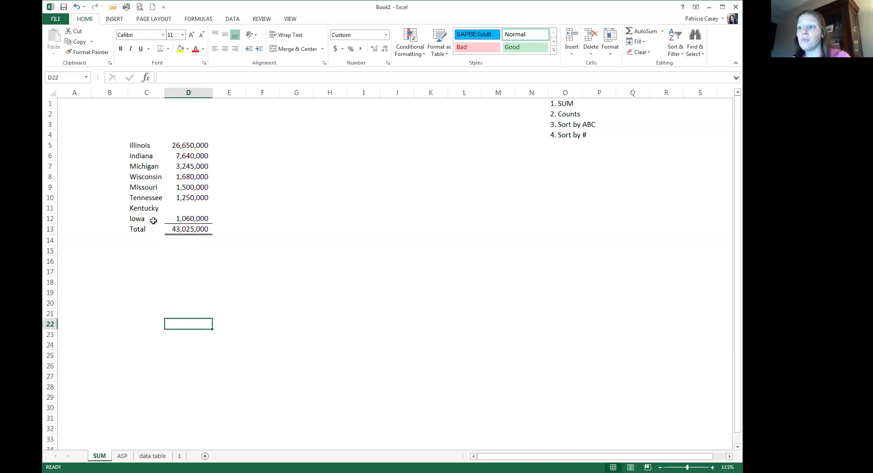
{"action": "left_click", "coordinate": [193, 230]}
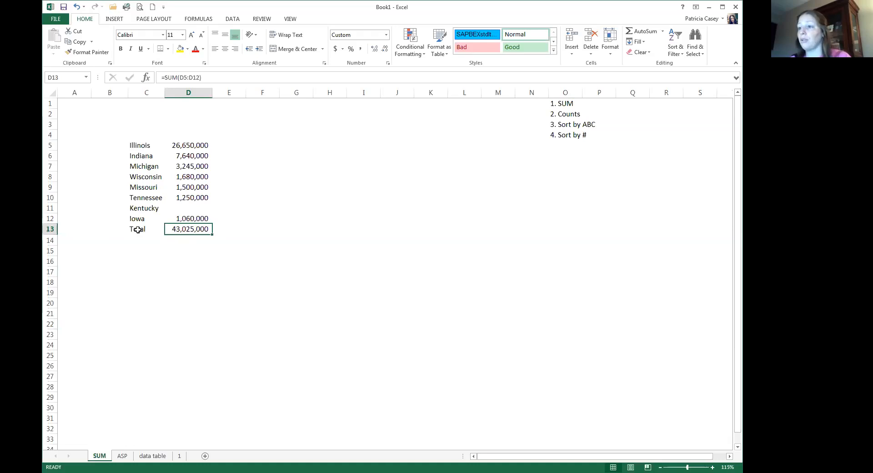
{"action": "left_click_drag", "start_coordinate": [137, 230], "coordinate": [191, 231]}
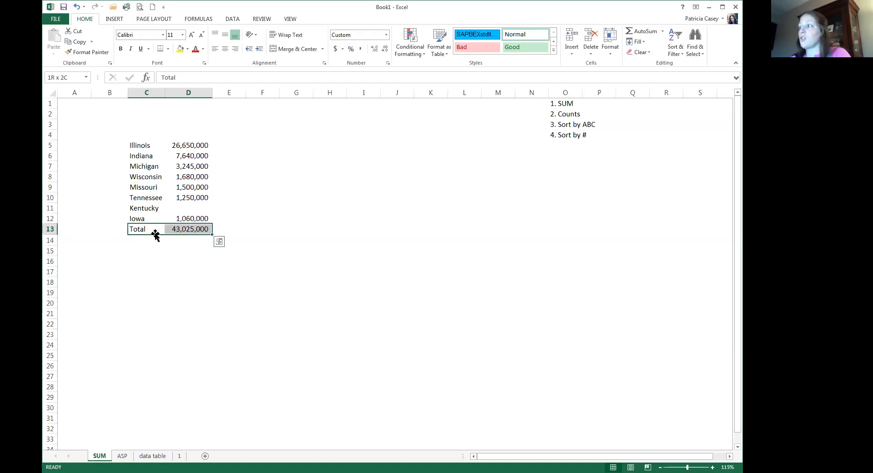
- Add the column headers "State" in C4 and "Revenue" in D4 above the data
{"action": "left_click", "coordinate": [149, 144]}
{"action": "left_click", "coordinate": [147, 132]}
{"action": "type", "text": "S"}
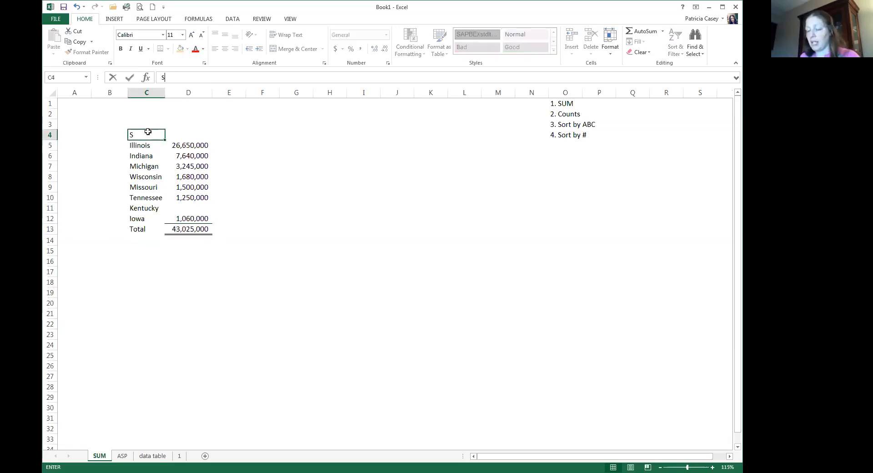
{"action": "type", "text": "tate"}
{"action": "key", "text": "Tab"}
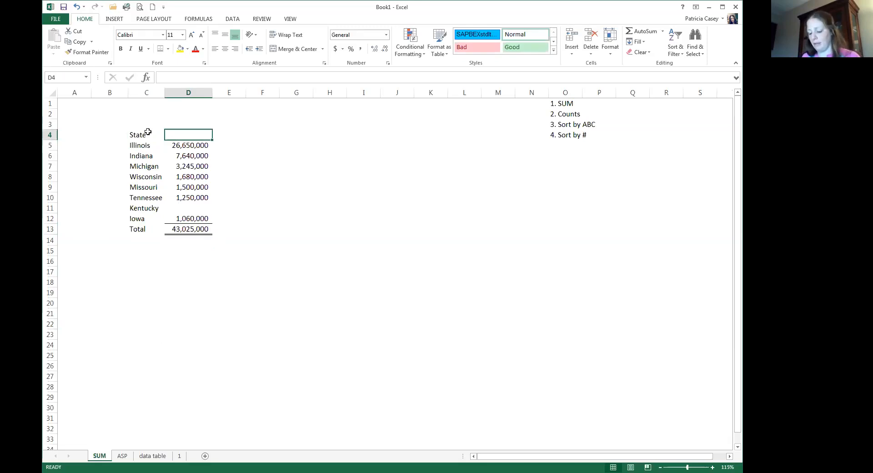
{"action": "type", "text": "Revenue"}
{"action": "key", "text": "Return"}
{"action": "left_click", "coordinate": [148, 131]}
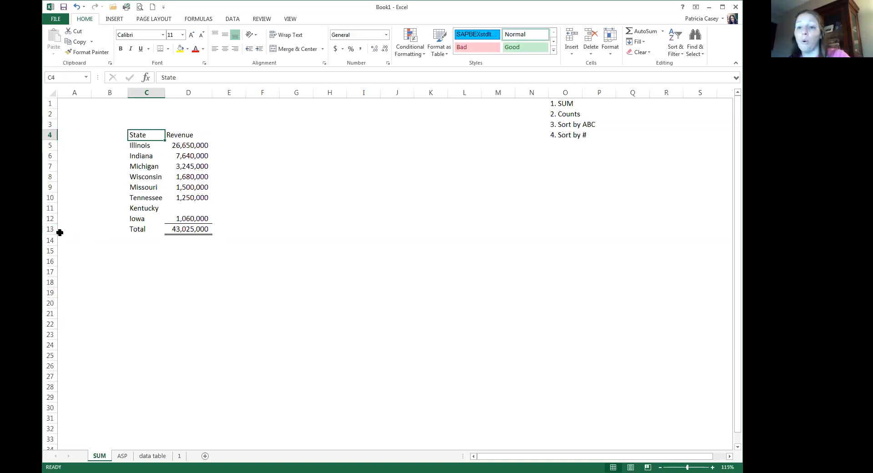
- Sort the state rows in C5:D12 alphabetically from A to Z, leaving out the header and total rows
{"action": "left_click_drag", "start_coordinate": [139, 145], "coordinate": [181, 218]}
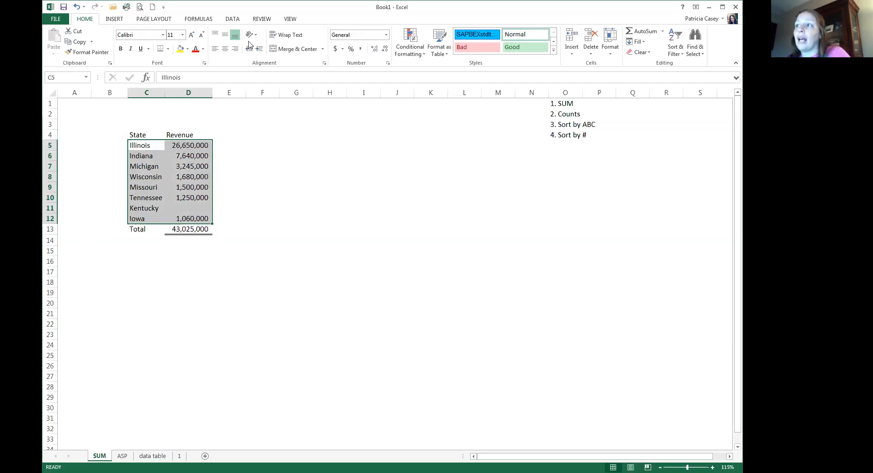
{"action": "left_click", "coordinate": [232, 19]}
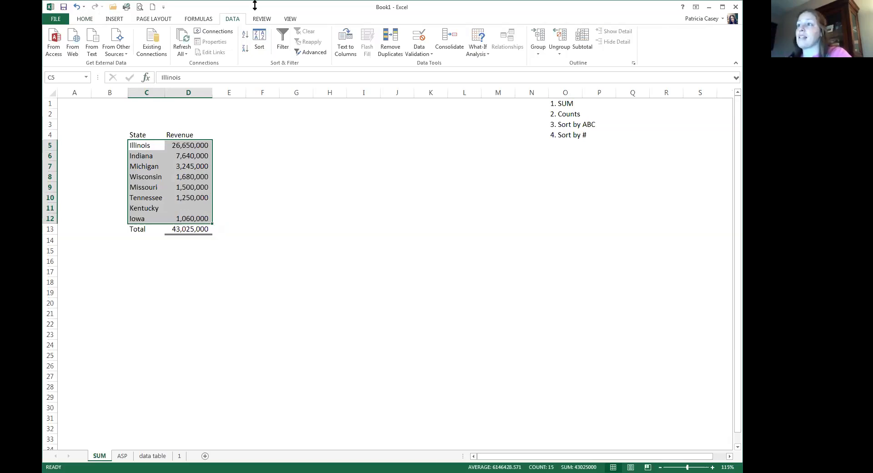
{"action": "left_click", "coordinate": [260, 49]}
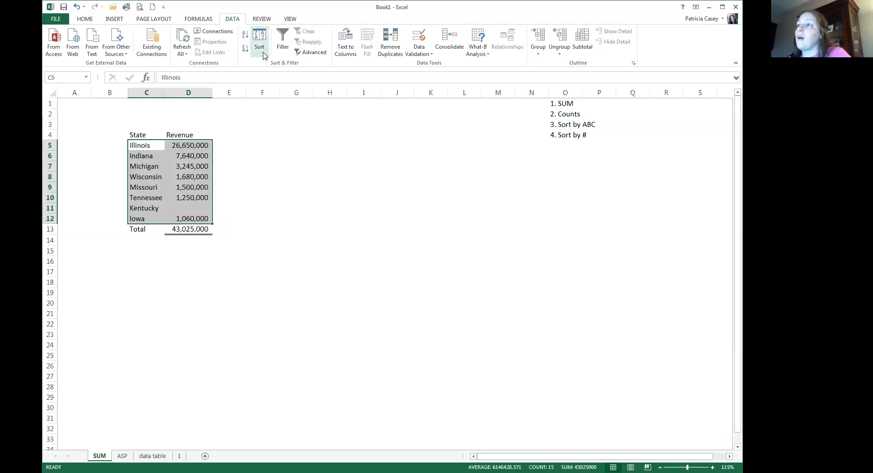
{"action": "left_click", "coordinate": [245, 35]}
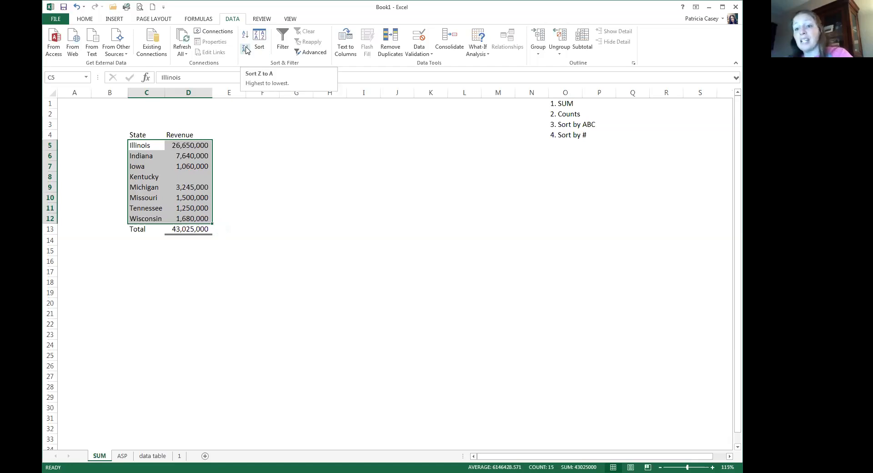
- Reverse the state rows to Z to A order, and return them to A to Z
{"action": "left_click", "coordinate": [245, 49]}
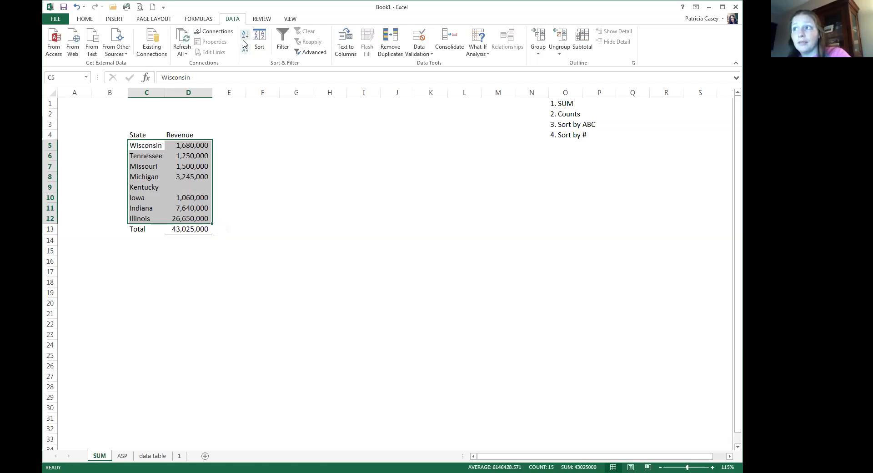
{"action": "left_click", "coordinate": [245, 34]}
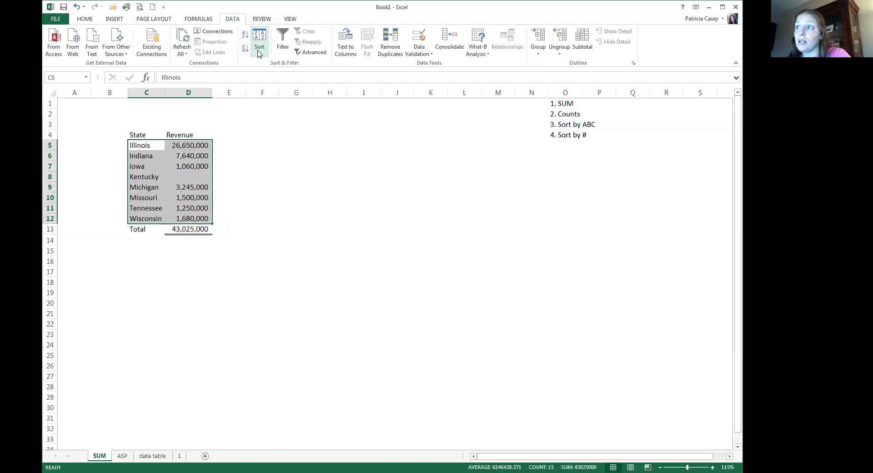
- Run a custom sort on C5:D12 by Column C values, A to Z, with "My data has headers" turned off
{"action": "left_click", "coordinate": [259, 54]}
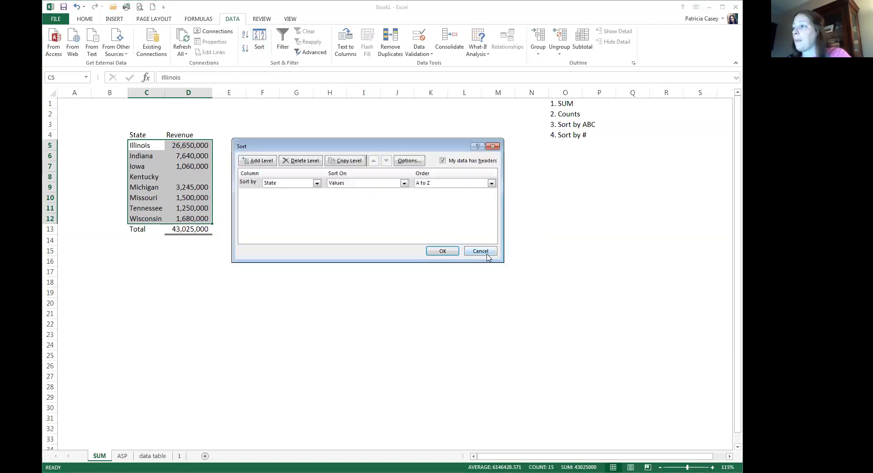
{"action": "left_click_drag", "start_coordinate": [503, 261], "coordinate": [552, 293]}
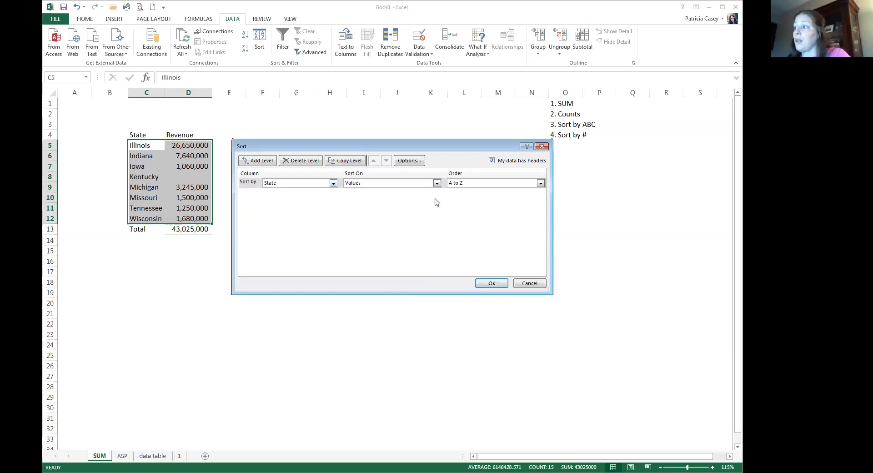
{"action": "left_click", "coordinate": [492, 161]}
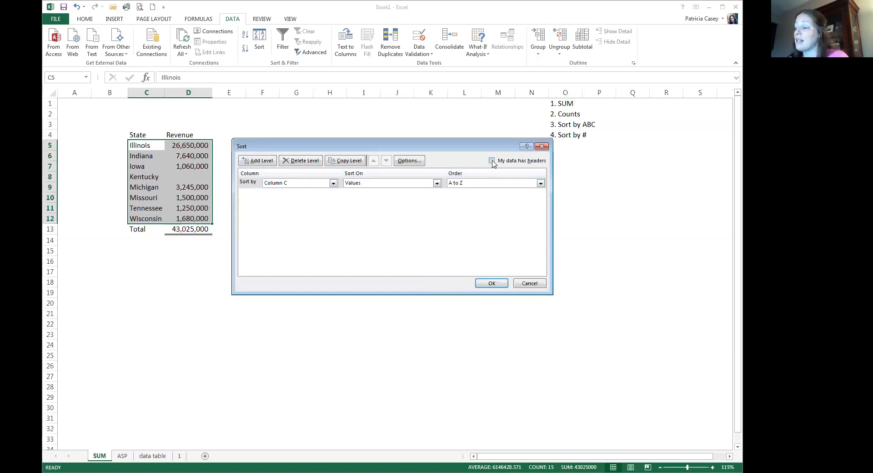
{"action": "left_click", "coordinate": [493, 283]}
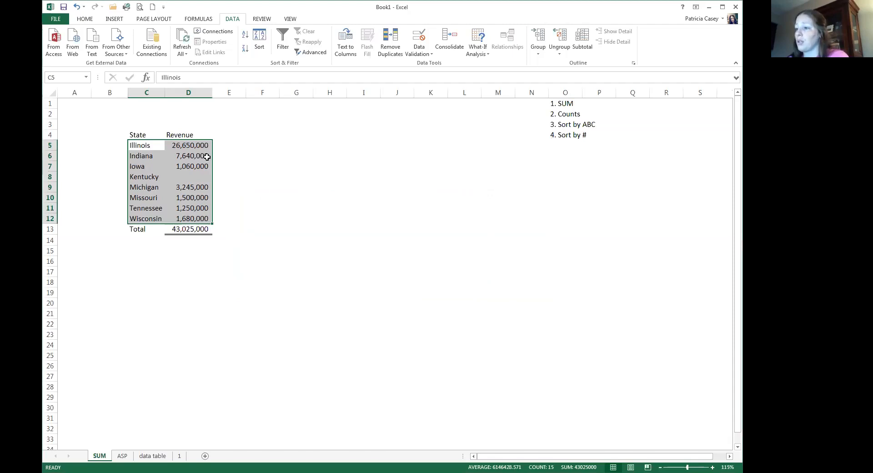
- Sort the state rows by Revenue values from Smallest to Largest, with "My data has headers" turned on
{"action": "left_click", "coordinate": [259, 40]}
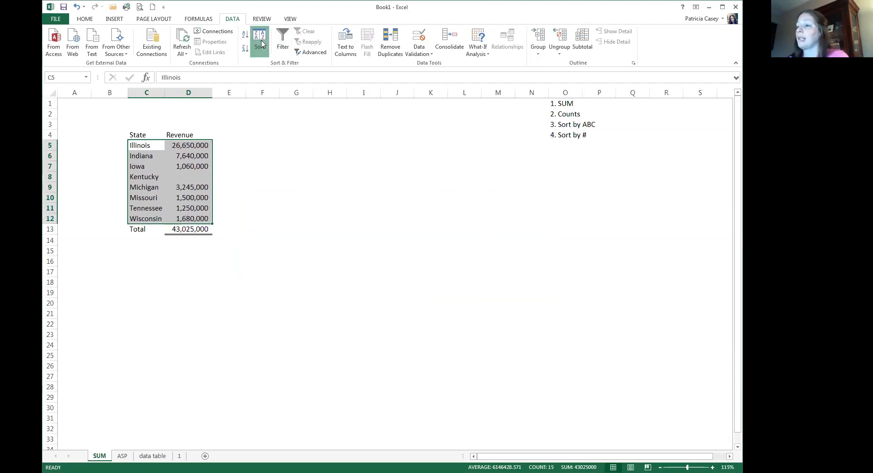
{"action": "left_click", "coordinate": [491, 160]}
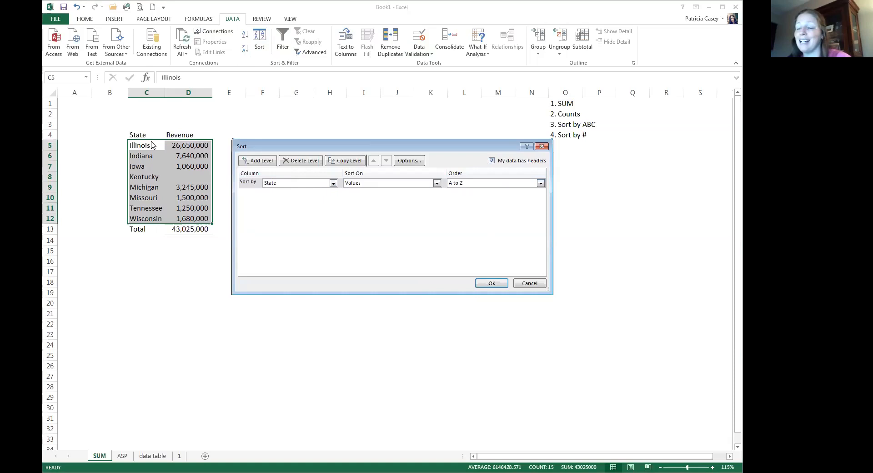
{"action": "left_click", "coordinate": [334, 184]}
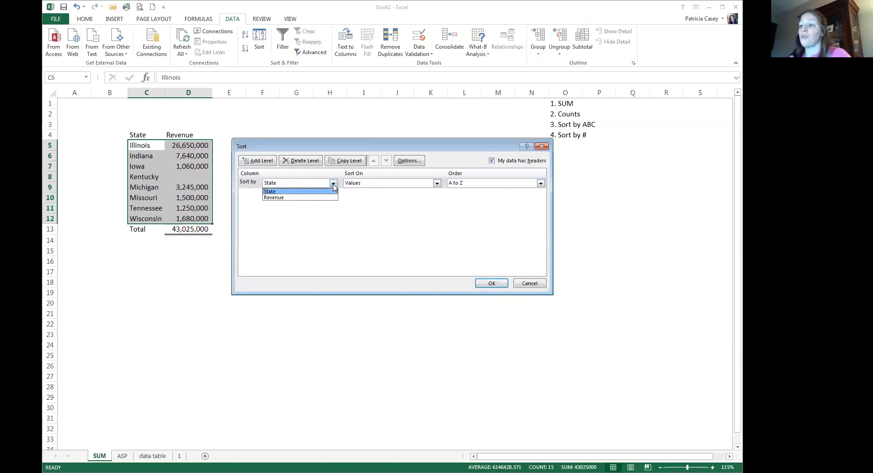
{"action": "left_click", "coordinate": [326, 197]}
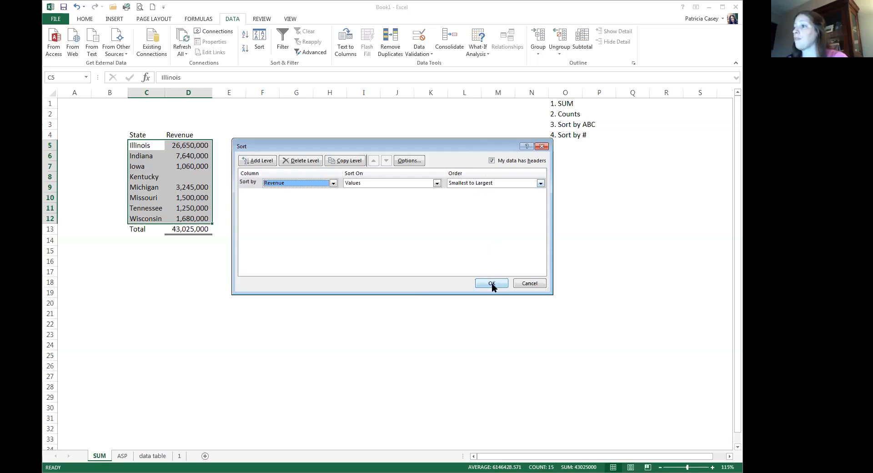
{"action": "left_click", "coordinate": [284, 183]}
{"action": "left_click", "coordinate": [289, 182]}
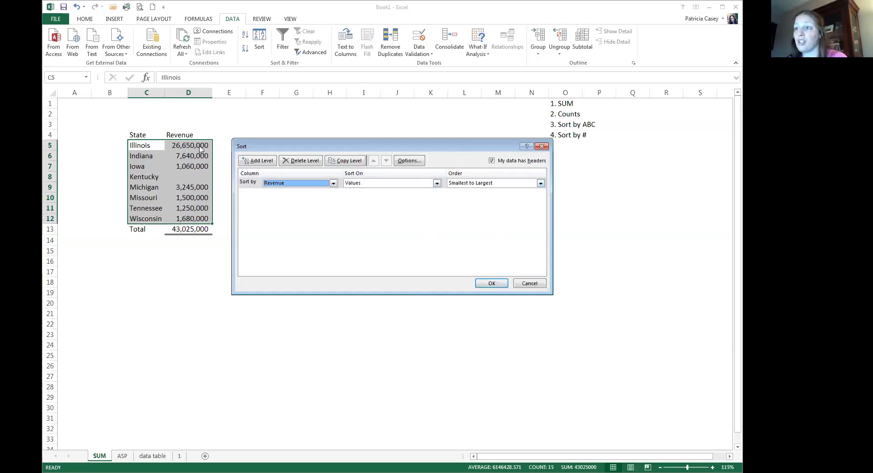
{"action": "left_click", "coordinate": [540, 183]}
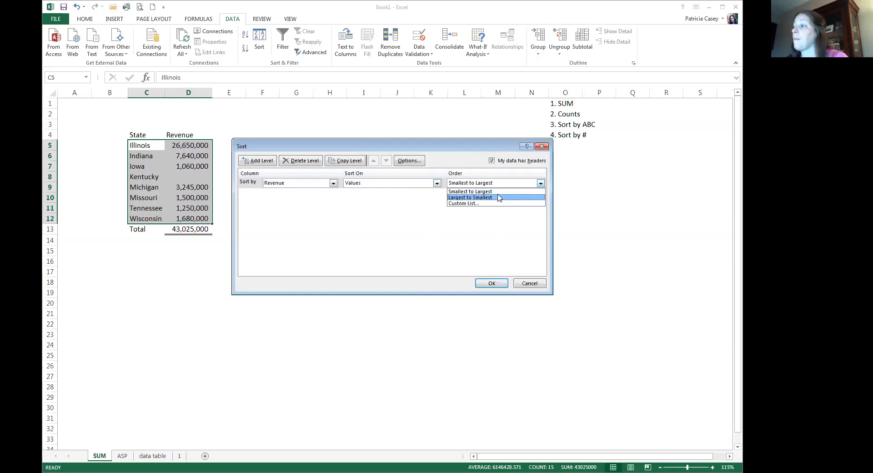
{"action": "left_click", "coordinate": [498, 193]}
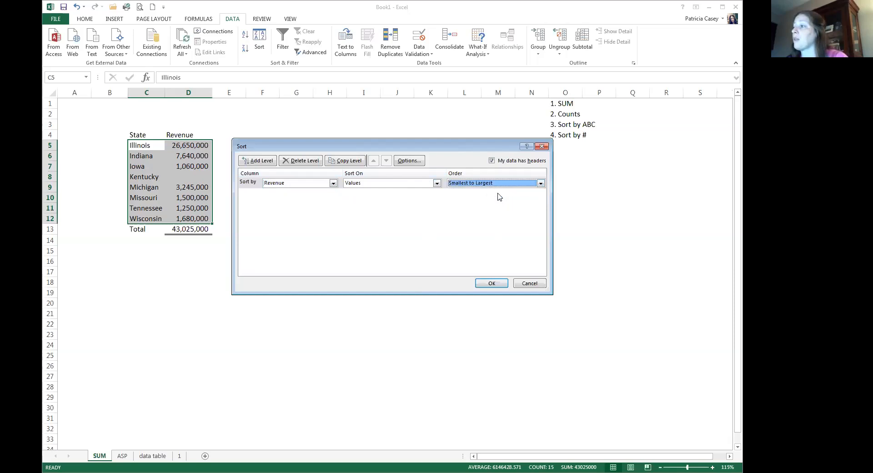
{"action": "left_click", "coordinate": [492, 284]}
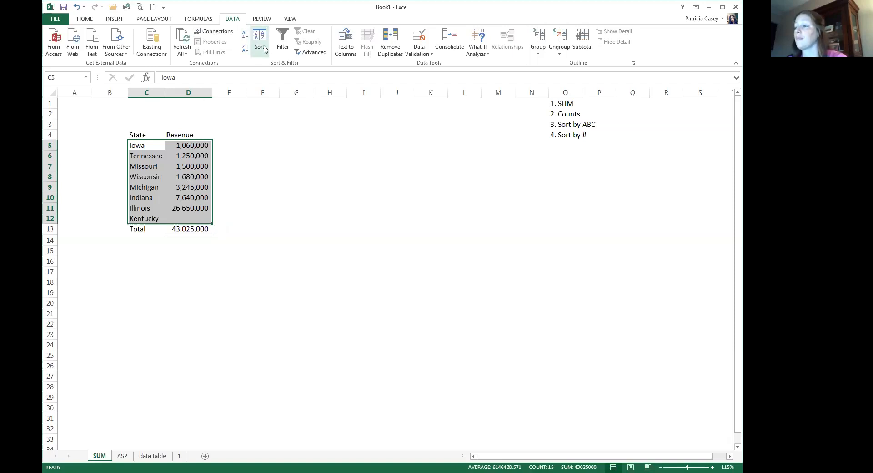
{"action": "left_click", "coordinate": [160, 146]}
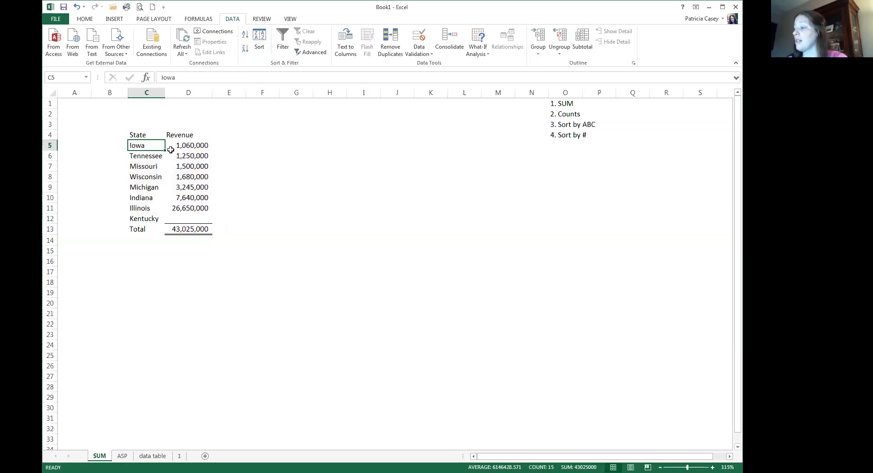
{"action": "left_click", "coordinate": [191, 230]}
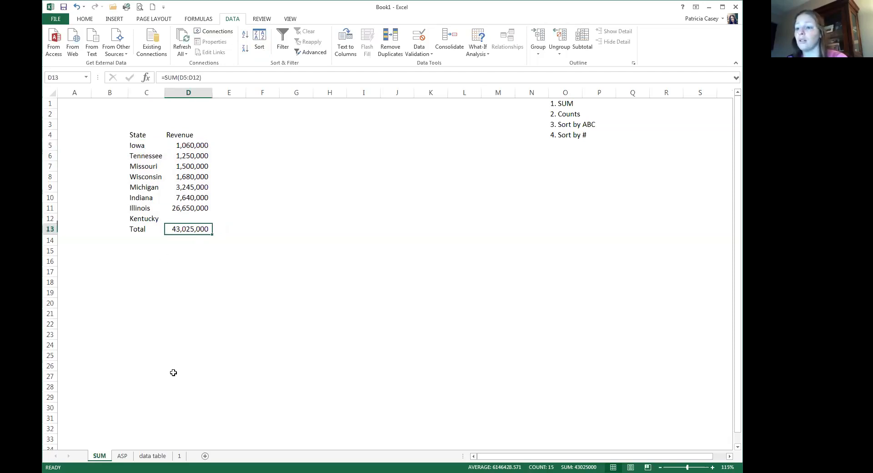
- Open the ASP sheet and examine the Sales and Price values for customers A to E and the empty Revenue column
{"action": "left_click", "coordinate": [122, 456]}
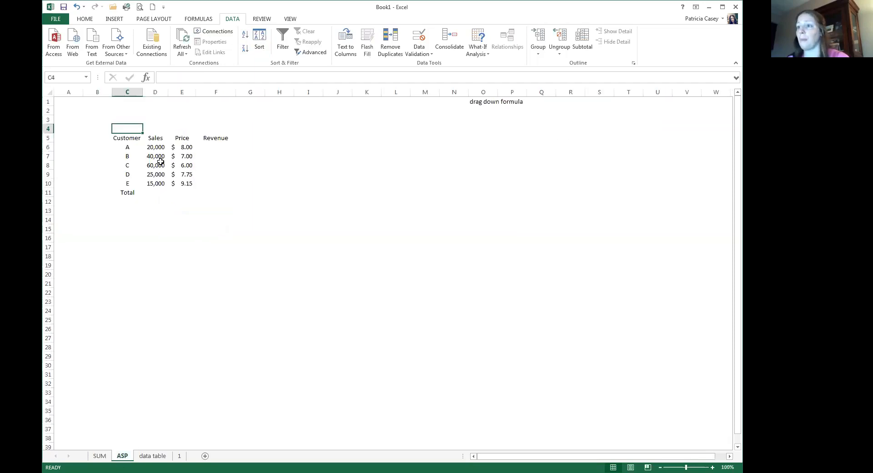
{"action": "scroll", "coordinate": [150, 147], "scroll_direction": "up", "scroll_amount": 1}
{"action": "scroll", "coordinate": [150, 149], "scroll_direction": "up", "scroll_amount": 1}
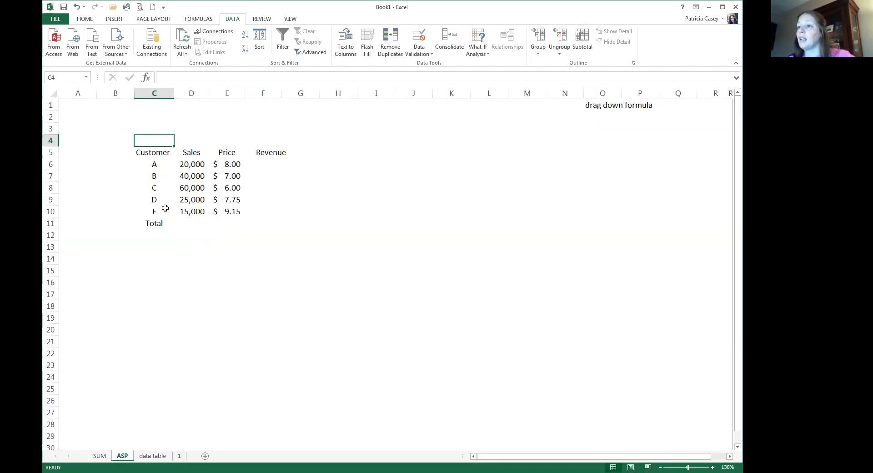
{"action": "scroll", "coordinate": [182, 176], "scroll_direction": "up", "scroll_amount": 1}
{"action": "left_click", "coordinate": [221, 175]}
{"action": "left_click_drag", "start_coordinate": [246, 174], "coordinate": [249, 226]}
{"action": "left_click", "coordinate": [249, 225]}
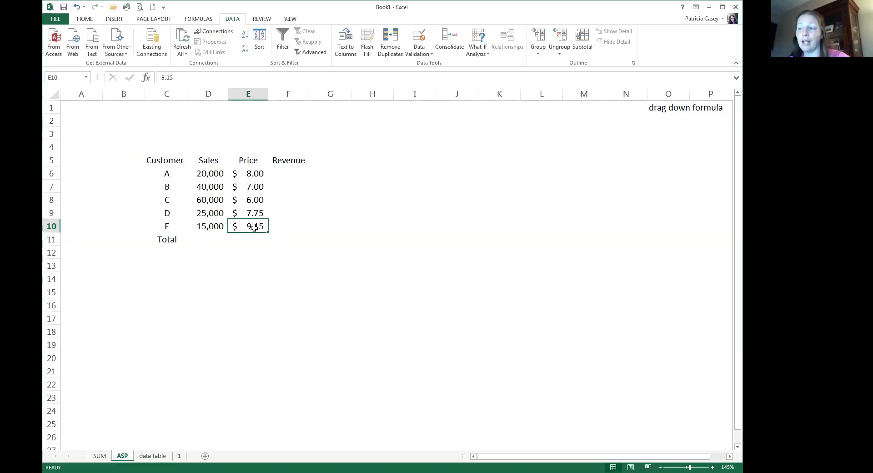
{"action": "left_click", "coordinate": [291, 173]}
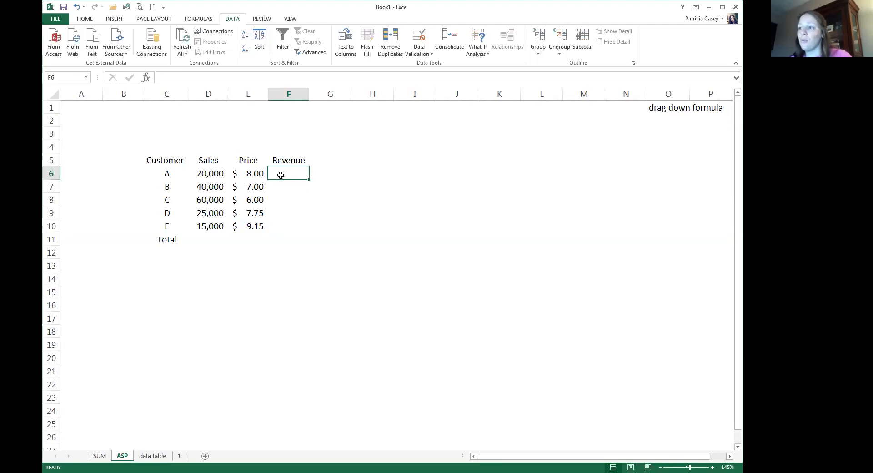
{"action": "left_click_drag", "start_coordinate": [205, 199], "coordinate": [202, 247]}
{"action": "left_click", "coordinate": [207, 174]}
{"action": "left_click_drag", "start_coordinate": [166, 172], "coordinate": [168, 223]}
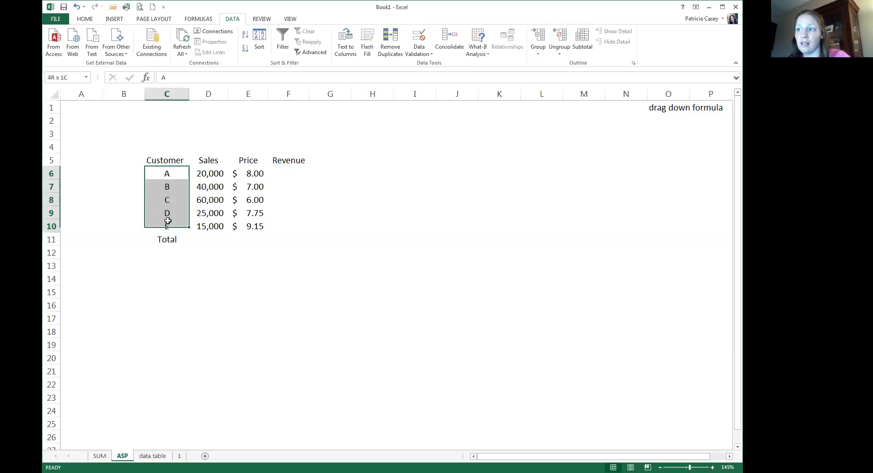
{"action": "left_click_drag", "start_coordinate": [169, 187], "coordinate": [170, 218]}
{"action": "left_click", "coordinate": [217, 176]}
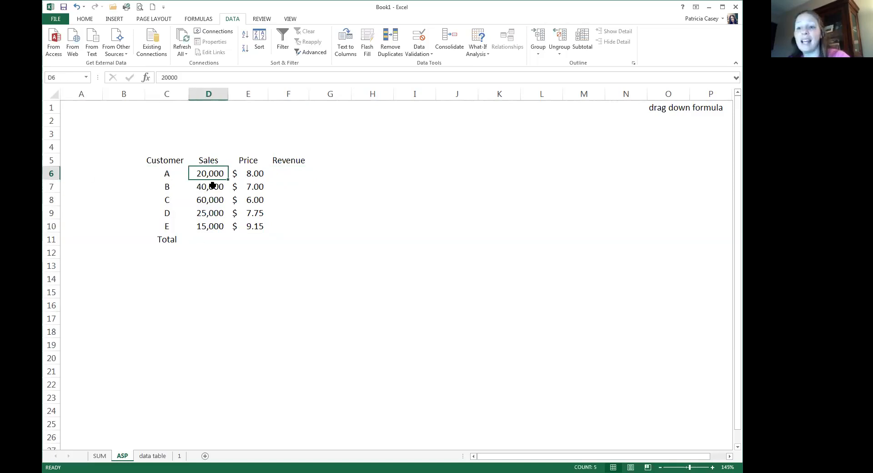
- Calculate customer A's revenue in F6 by multiplying Sales by Price with the formula =D6*E6
{"action": "left_click", "coordinate": [257, 173]}
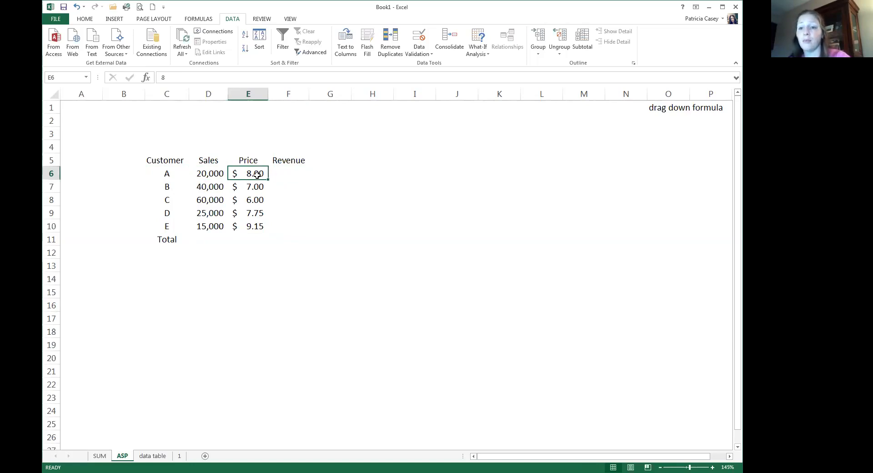
{"action": "left_click", "coordinate": [294, 172]}
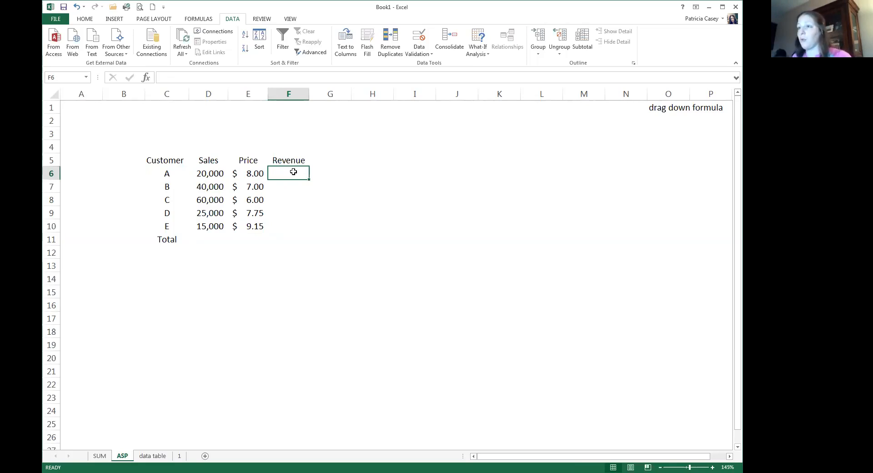
{"action": "type", "text": "="}
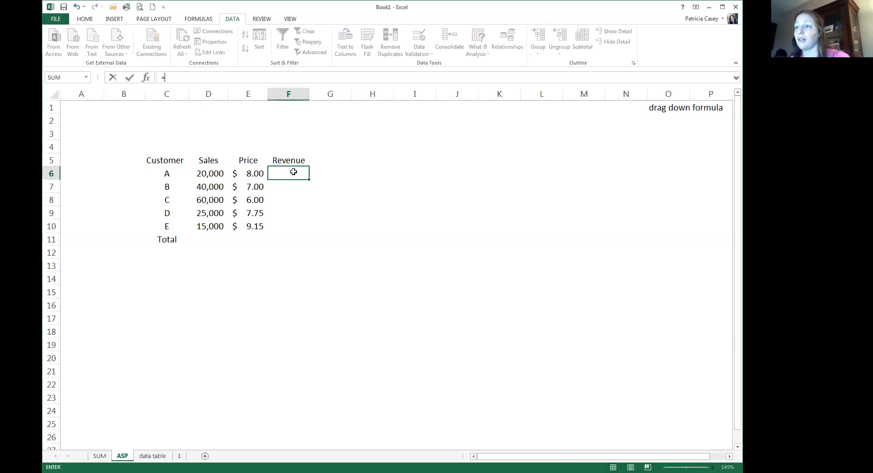
{"action": "left_click", "coordinate": [213, 173]}
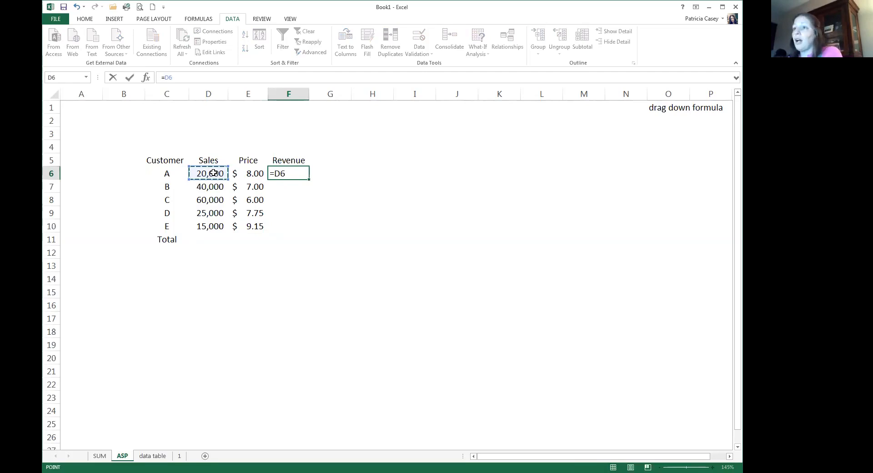
{"action": "type", "text": "*"}
{"action": "left_click", "coordinate": [256, 174]}
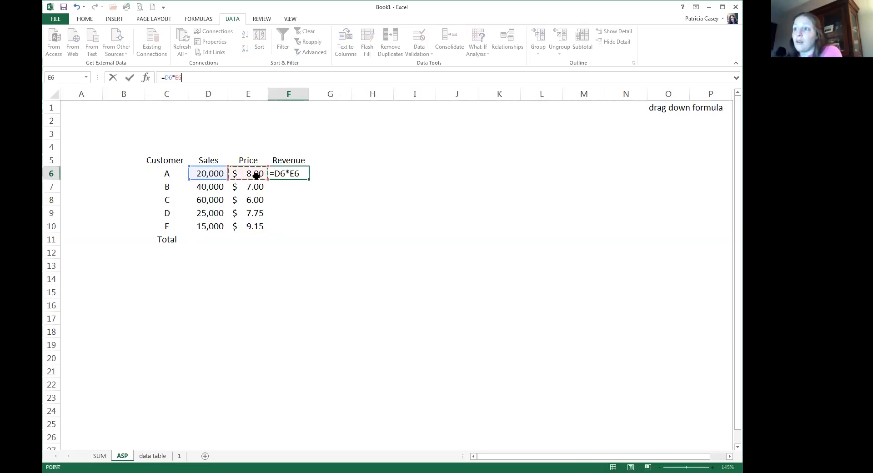
{"action": "key", "text": "Return"}
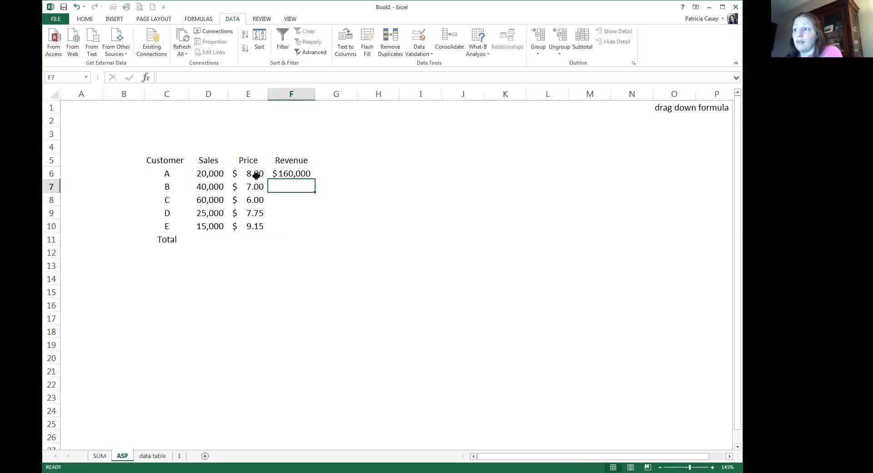
- Review the revenue formula in F6 and the cells it references, leaving the formula as it is
{"action": "left_click", "coordinate": [286, 173]}
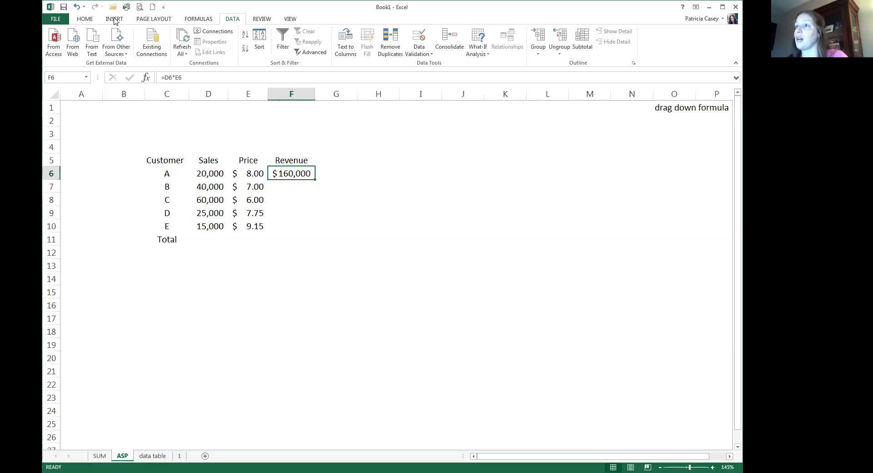
{"action": "left_click", "coordinate": [88, 19]}
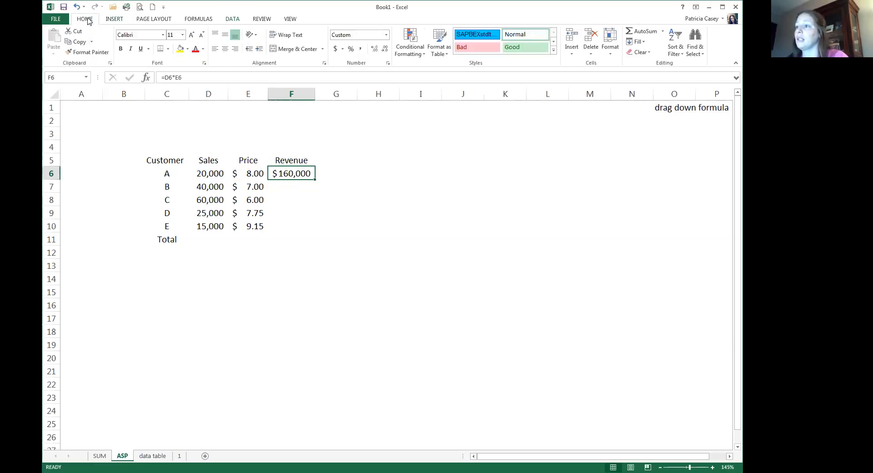
{"action": "left_click", "coordinate": [210, 78]}
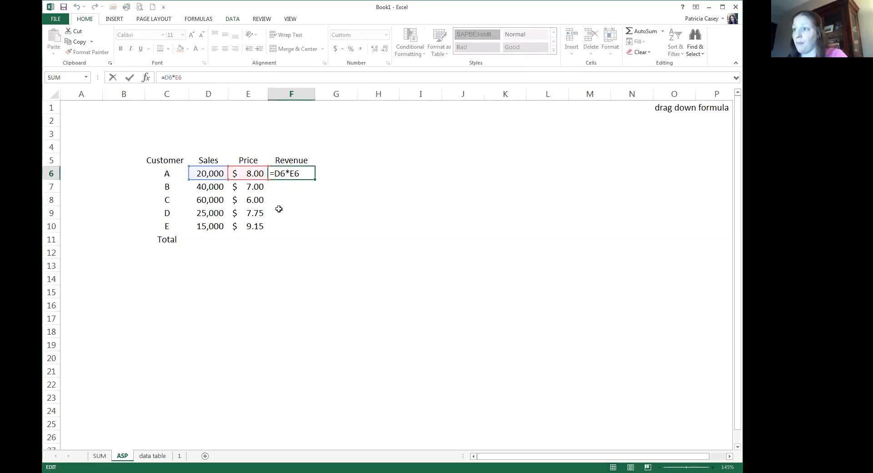
{"action": "key", "text": "Return"}
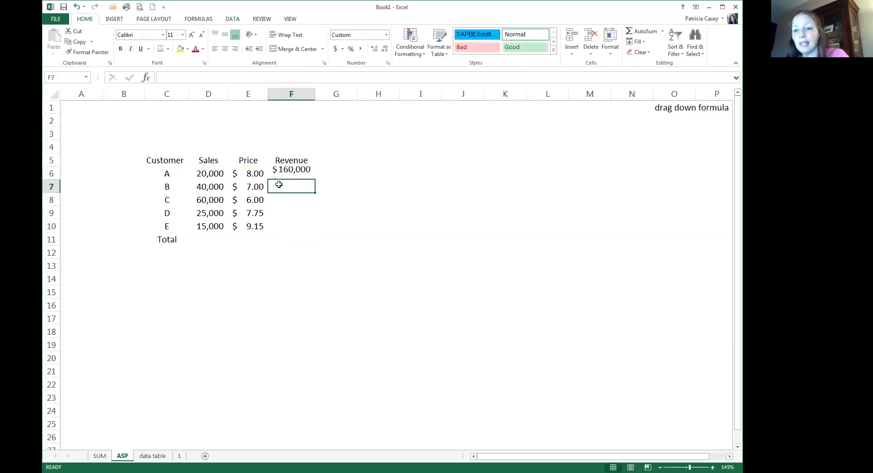
- Extend the F6 revenue formula down through F10 for customers B to E using the fill handle
{"action": "left_click", "coordinate": [277, 196]}
{"action": "left_click", "coordinate": [277, 214]}
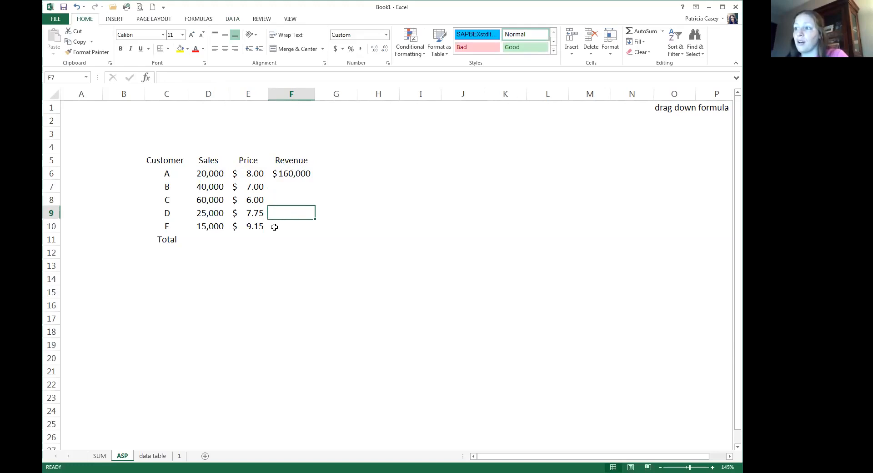
{"action": "left_click", "coordinate": [275, 226]}
{"action": "left_click", "coordinate": [298, 176]}
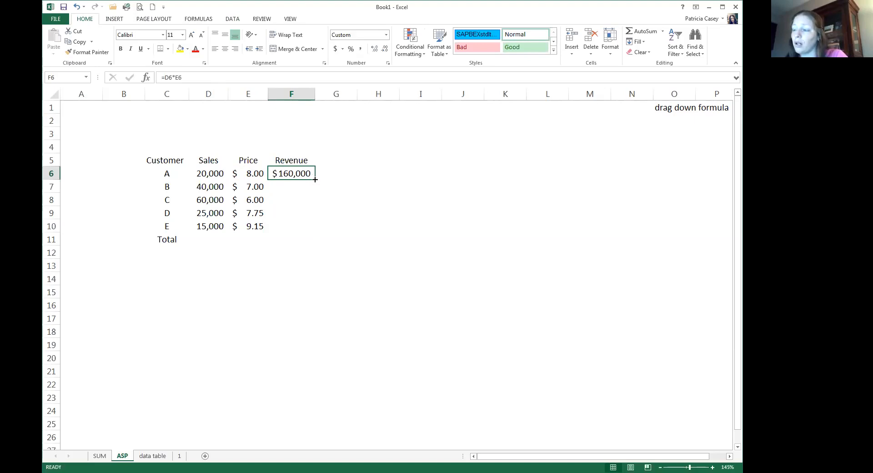
{"action": "left_click_drag", "start_coordinate": [315, 180], "coordinate": [308, 229]}
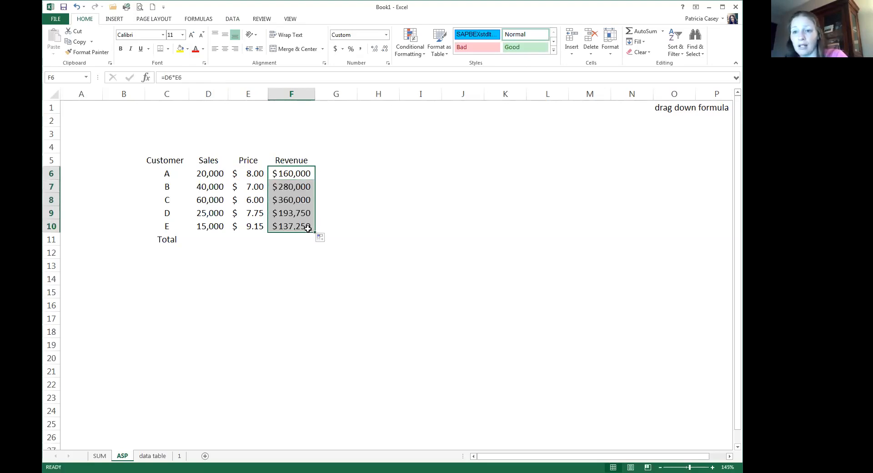
- Clear the copied revenue formulas from F7:F10, keeping the one in F6
{"action": "left_click", "coordinate": [295, 176]}
{"action": "left_click_drag", "start_coordinate": [291, 187], "coordinate": [288, 226]}
{"action": "key", "text": "Delete"}
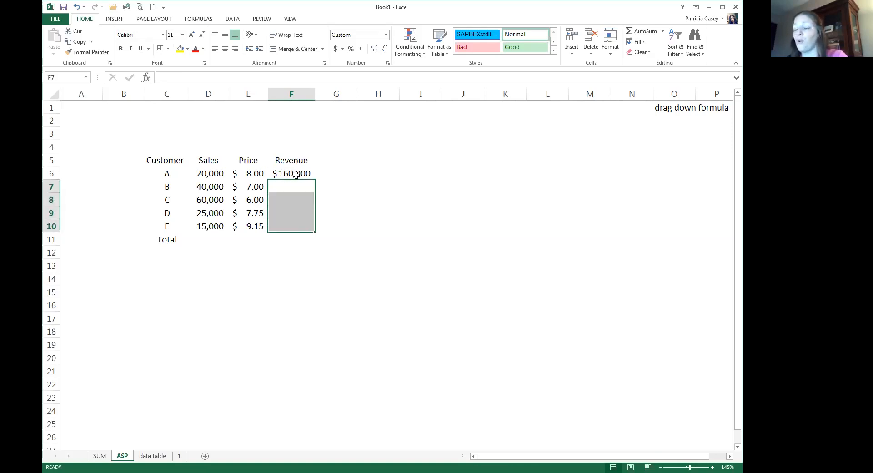
- Copy the F6 revenue formula to customers B to E by applying Fill Down to F6:F10
{"action": "left_click", "coordinate": [295, 173]}
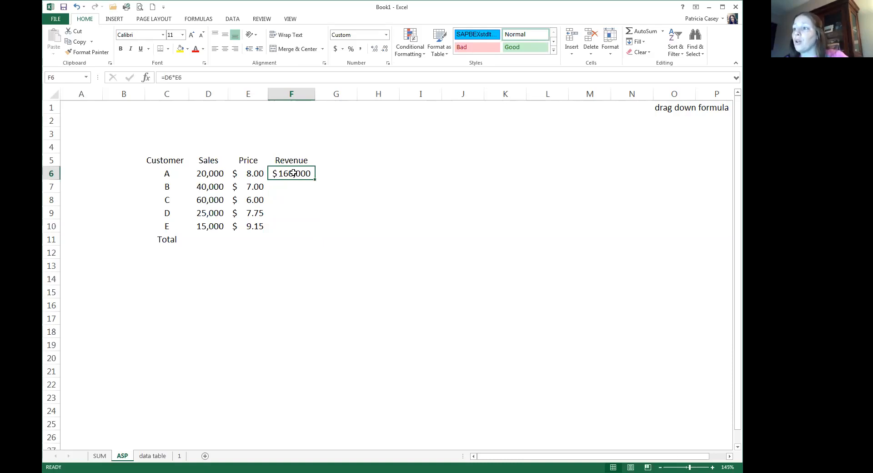
{"action": "left_click_drag", "start_coordinate": [294, 173], "coordinate": [297, 228]}
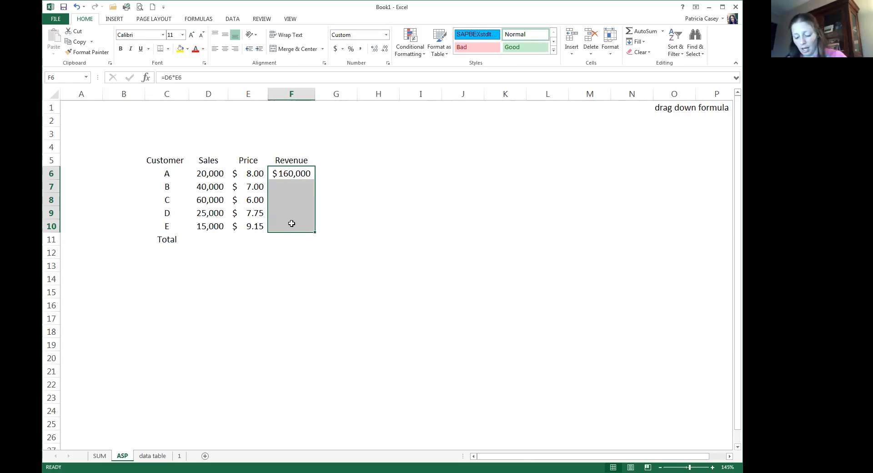
{"action": "key", "text": "ctrl+d"}
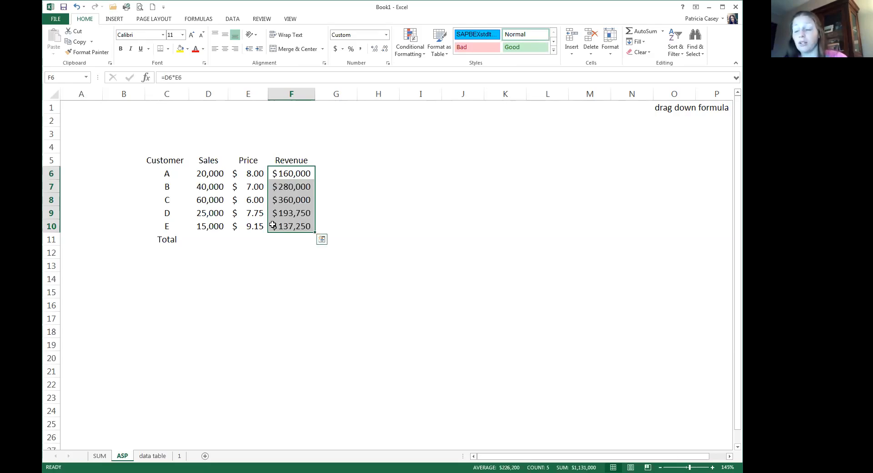
- Check the cell references of the copied revenue formulas in F8, F9 and F10, one after another
{"action": "left_click", "coordinate": [296, 184]}
{"action": "left_click", "coordinate": [293, 174]}
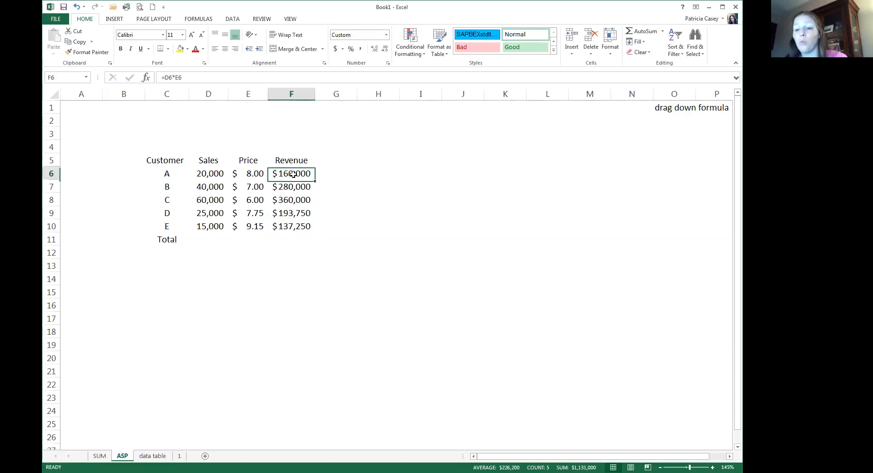
{"action": "left_click_drag", "start_coordinate": [293, 174], "coordinate": [291, 221]}
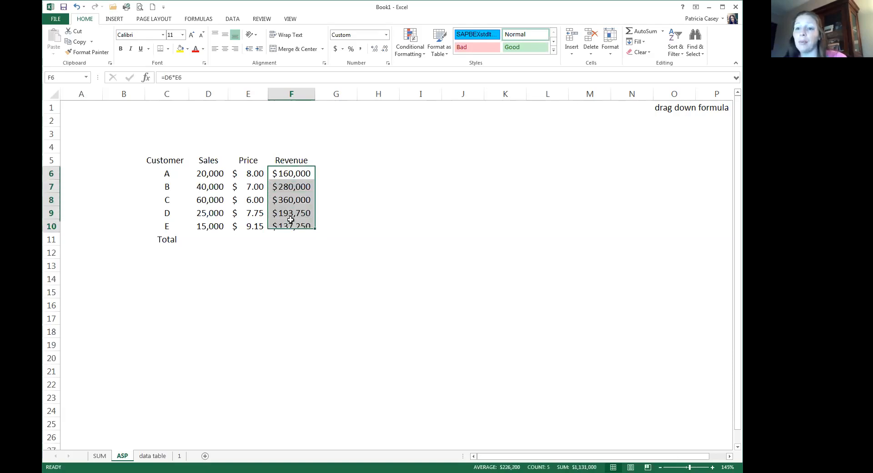
{"action": "left_click", "coordinate": [281, 199]}
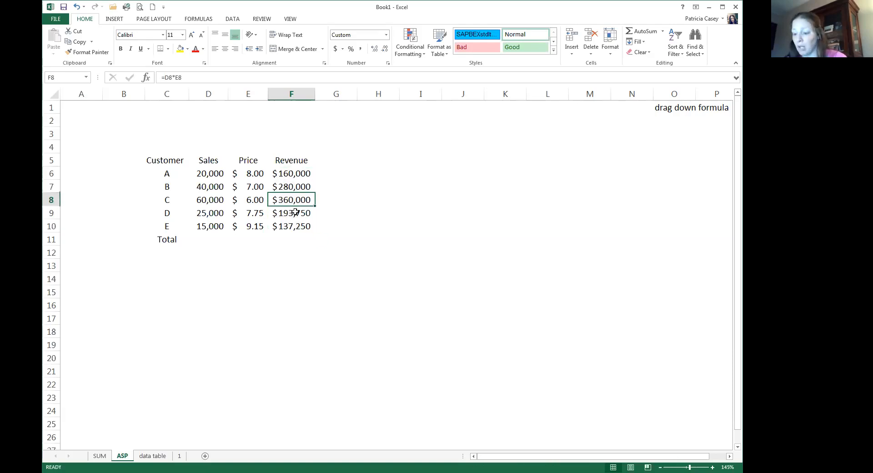
{"action": "key", "text": "F2"}
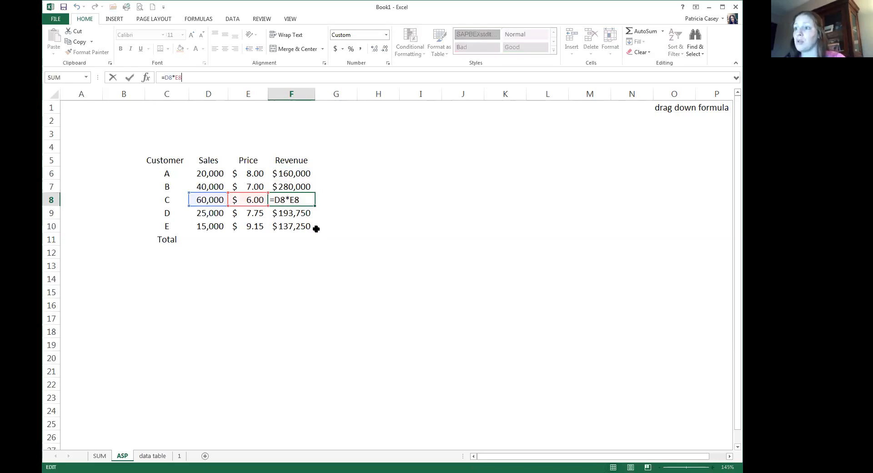
{"action": "key", "text": "Return"}
{"action": "key", "text": "F2"}
{"action": "key", "text": "Return"}
{"action": "key", "text": "F2"}
{"action": "key", "text": "Return"}
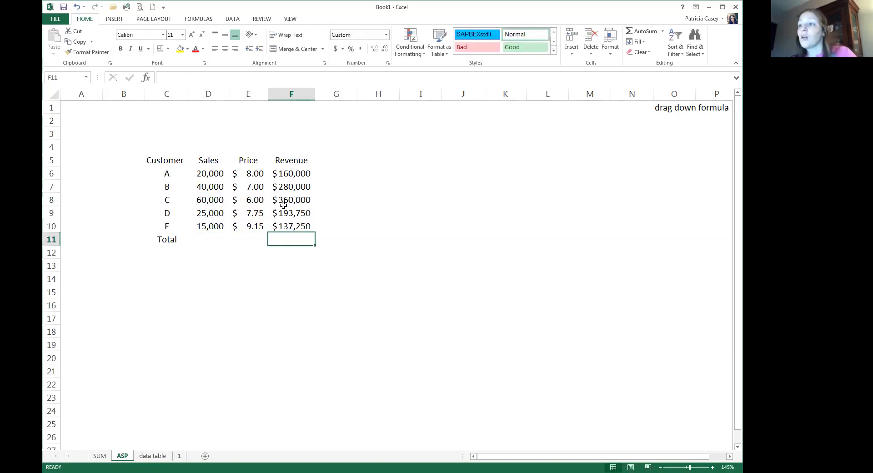
- Total the Sales column in D11 with AutoSum over D6:D10
{"action": "left_click_drag", "start_coordinate": [297, 214], "coordinate": [296, 226]}
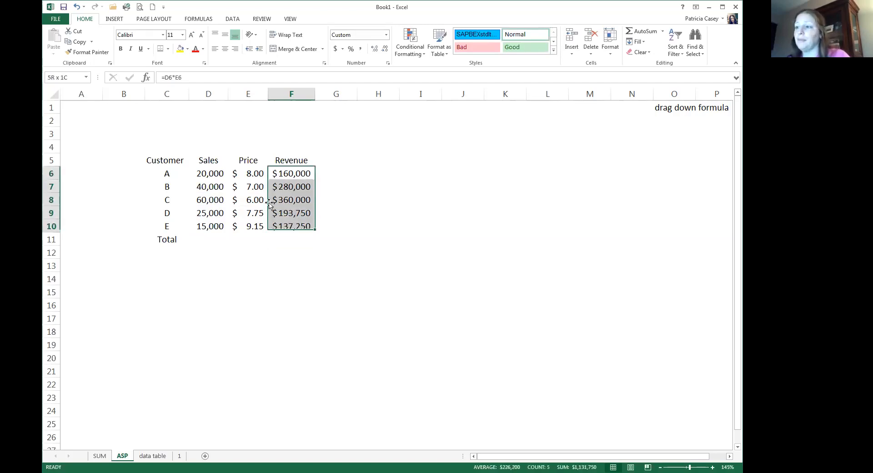
{"action": "left_click_drag", "start_coordinate": [209, 187], "coordinate": [209, 224]}
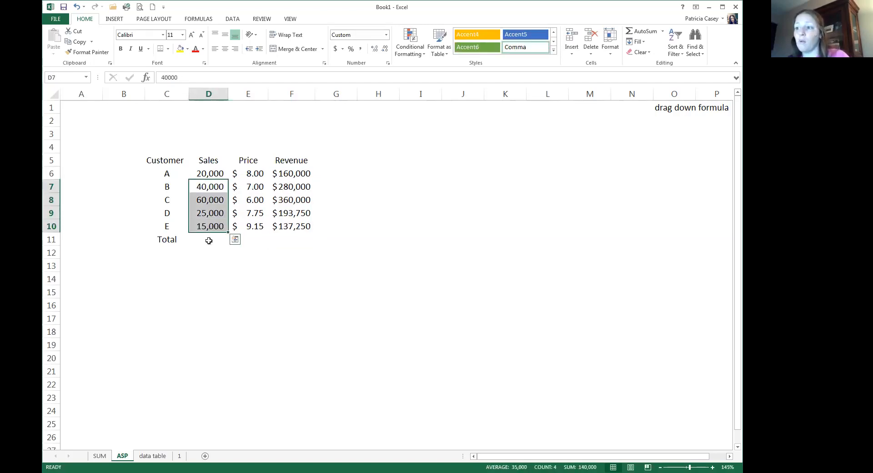
{"action": "left_click", "coordinate": [217, 241]}
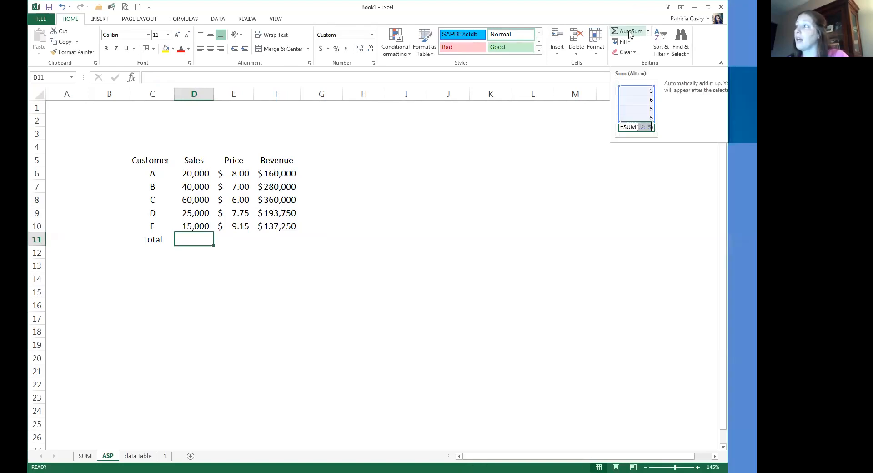
{"action": "left_click", "coordinate": [644, 33]}
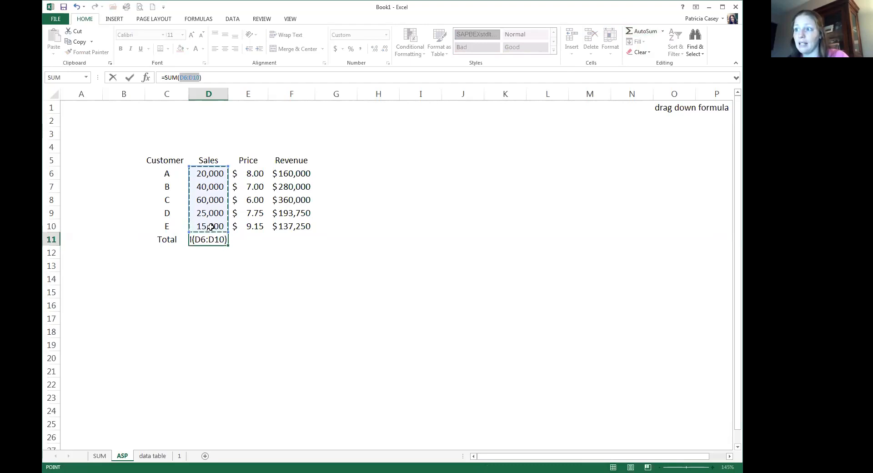
{"action": "key", "text": "Return"}
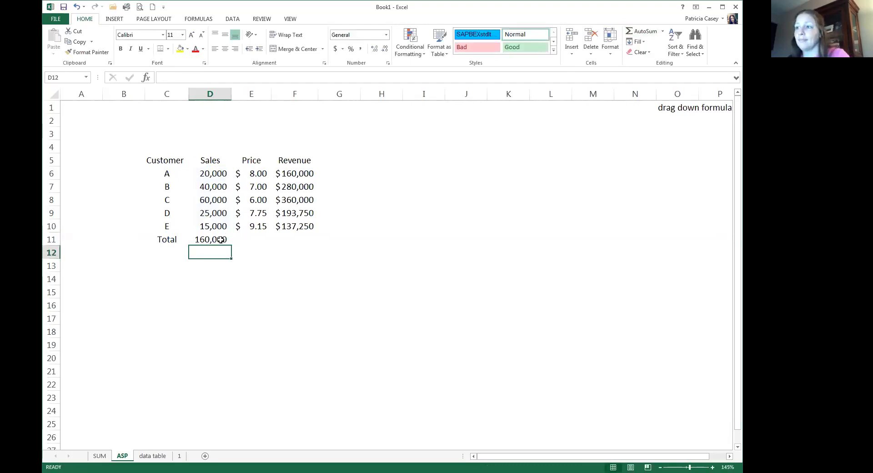
- Copy the Sales total formula from D11 and paste it into F11 to total the Revenue column
{"action": "left_click", "coordinate": [222, 240]}
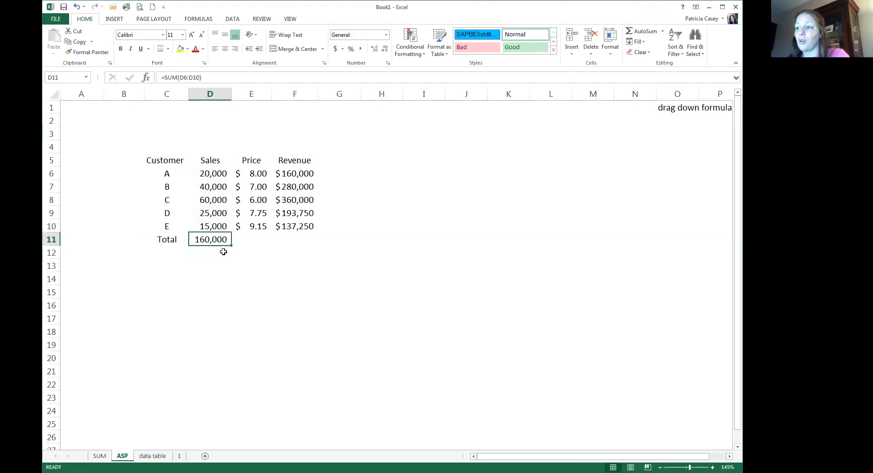
{"action": "left_click", "coordinate": [293, 240]}
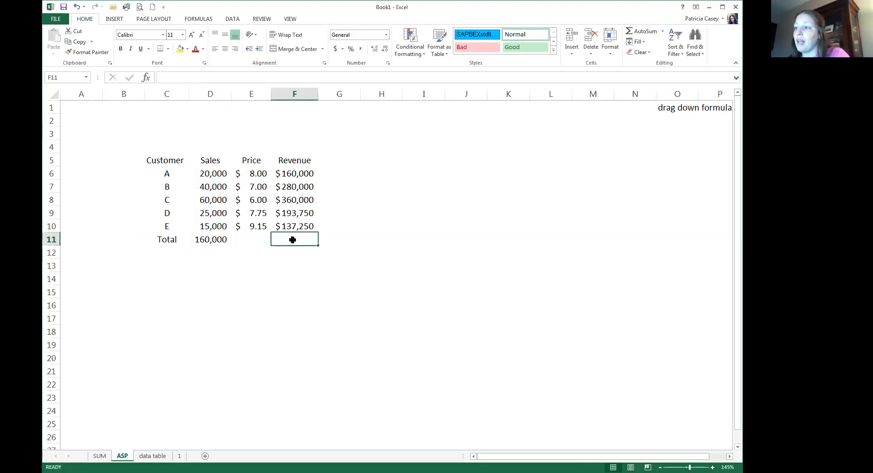
{"action": "left_click", "coordinate": [219, 240]}
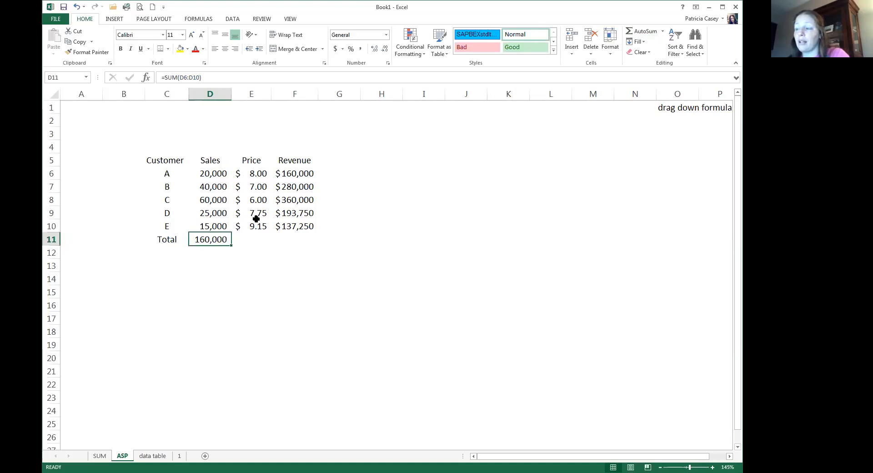
{"action": "left_click_drag", "start_coordinate": [289, 174], "coordinate": [300, 226]}
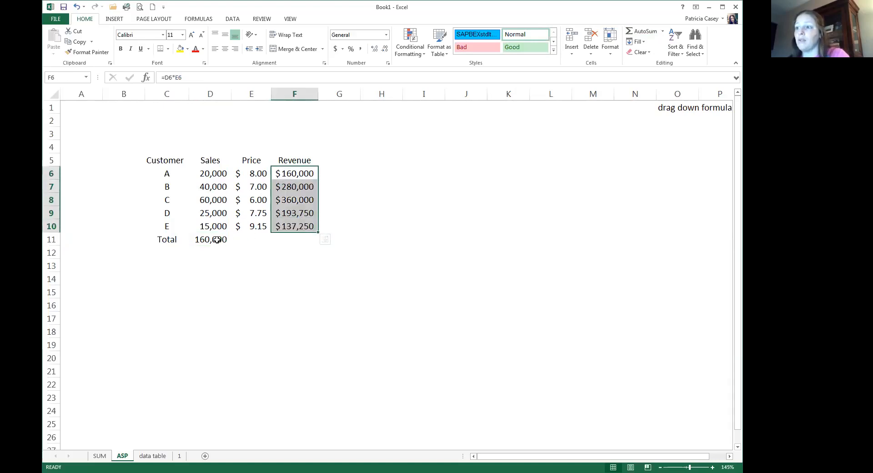
{"action": "left_click", "coordinate": [218, 239]}
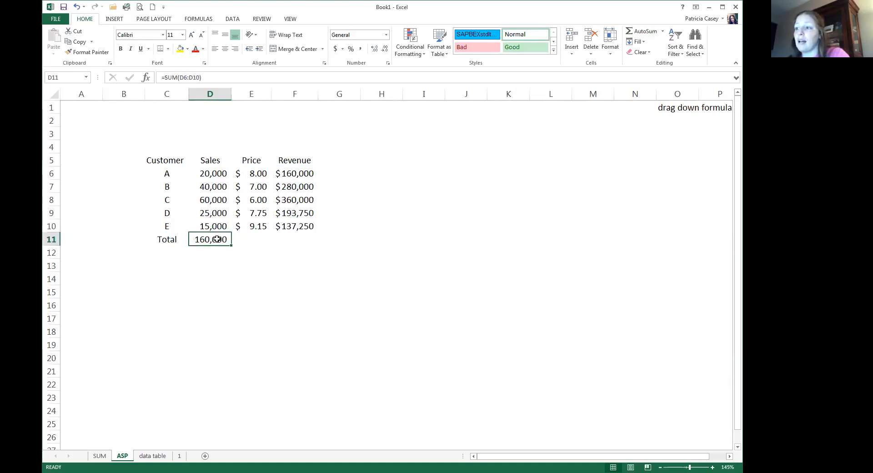
{"action": "right_click", "coordinate": [217, 239]}
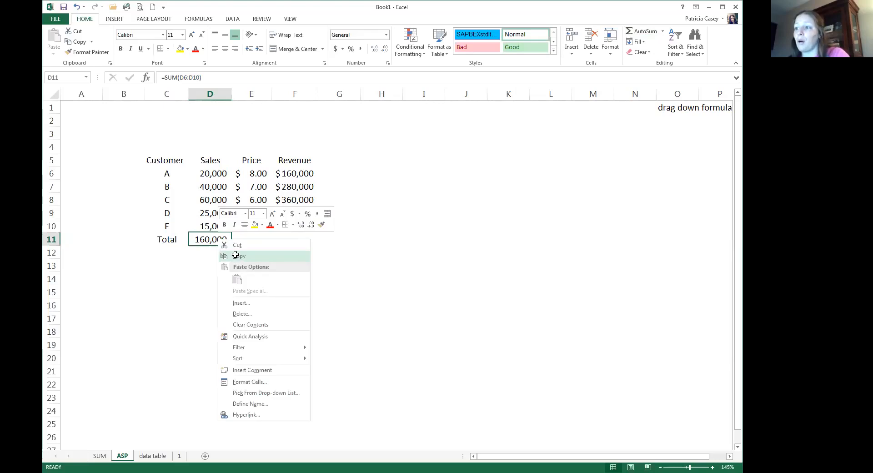
{"action": "left_click", "coordinate": [237, 258]}
{"action": "left_click", "coordinate": [303, 239]}
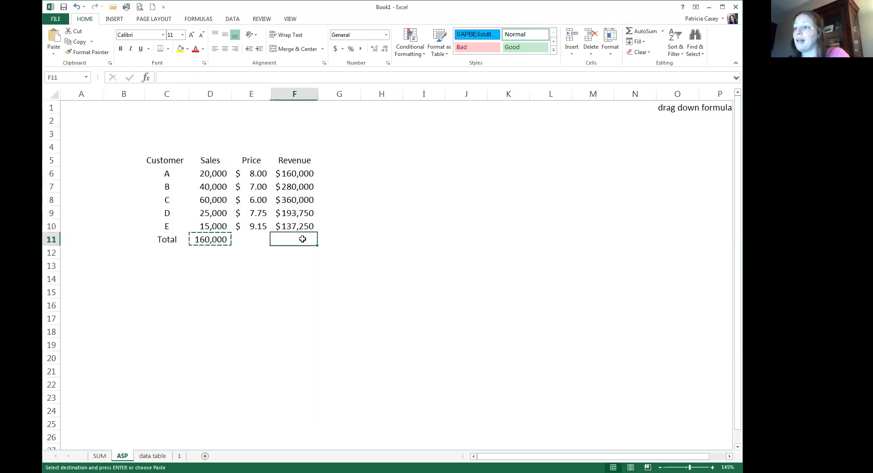
{"action": "right_click", "coordinate": [302, 240]}
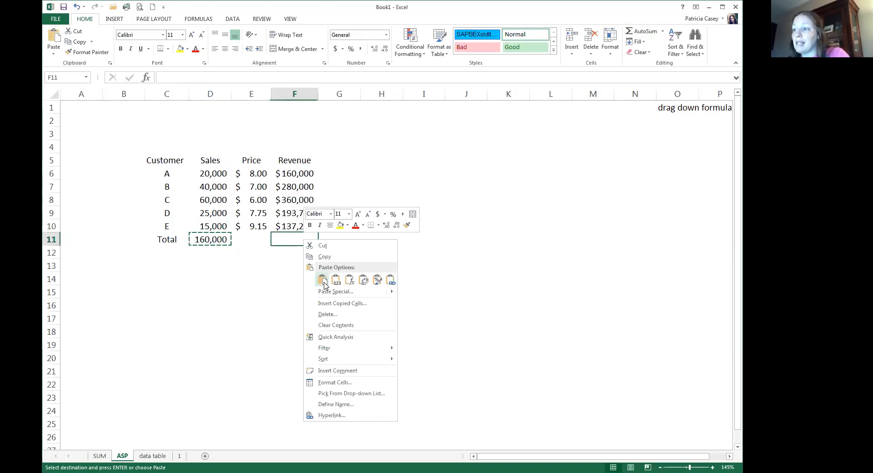
{"action": "left_click", "coordinate": [323, 280]}
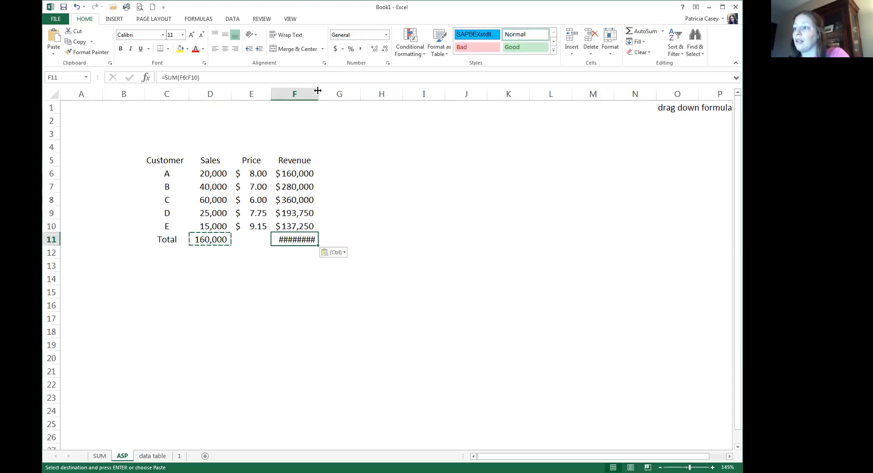
- Auto-fit the width of column F and paste the copied total formula into F11 again
{"action": "double_click", "coordinate": [318, 90]}
{"action": "right_click", "coordinate": [305, 241]}
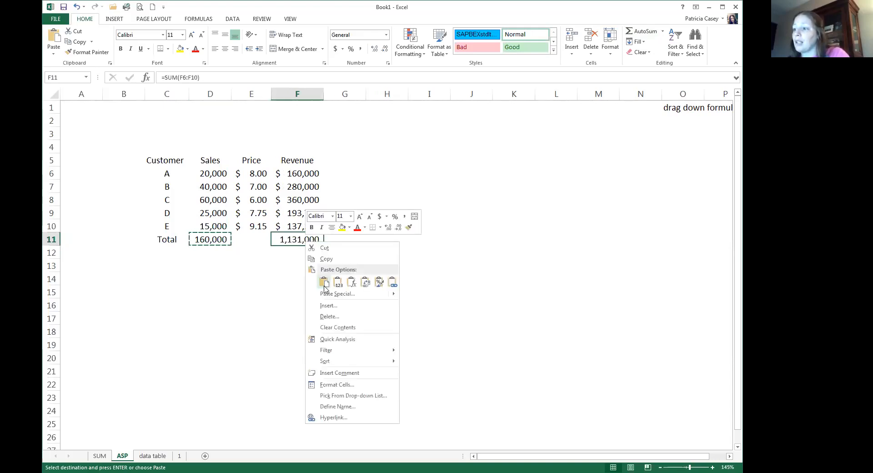
{"action": "left_click", "coordinate": [324, 283]}
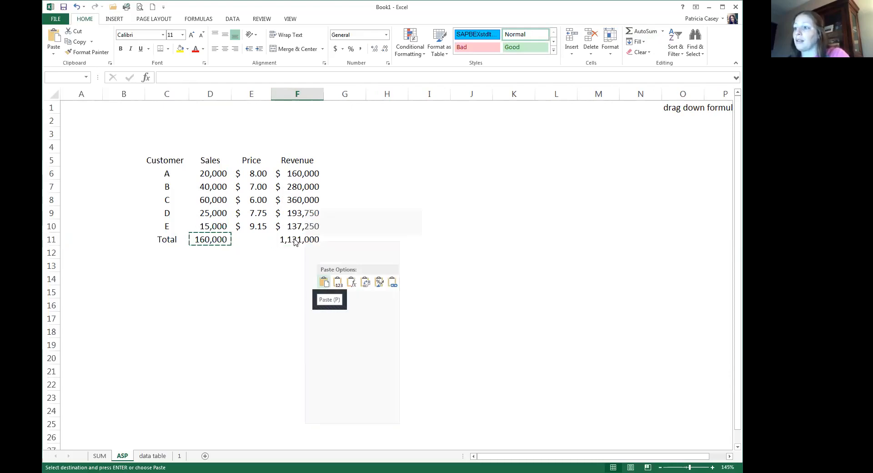
{"action": "left_click", "coordinate": [265, 240]}
{"action": "left_click", "coordinate": [294, 242]}
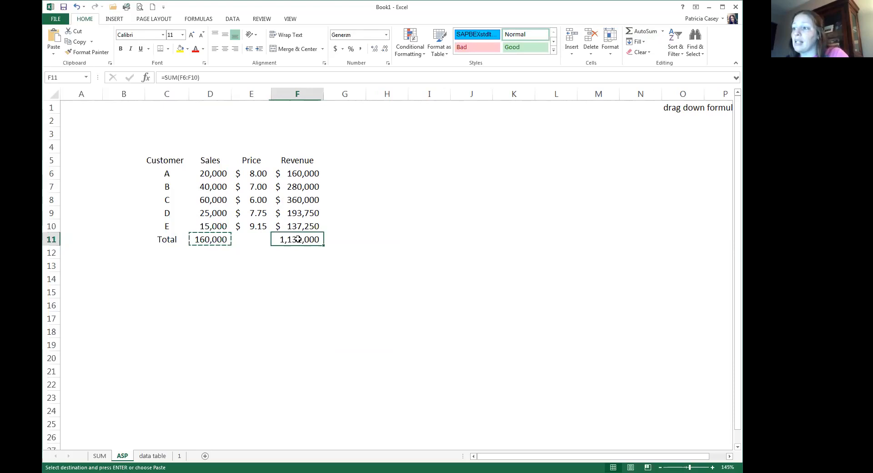
- Format the F11 revenue total as Accounting currency and auto-fit column F, trying a narrower column width in between
{"action": "left_click_drag", "start_coordinate": [289, 175], "coordinate": [284, 228]}
{"action": "left_click", "coordinate": [287, 240]}
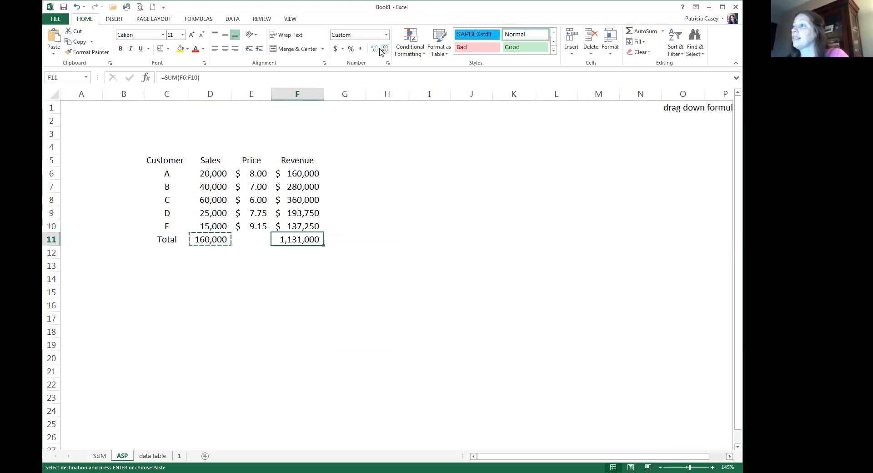
{"action": "left_click", "coordinate": [336, 49]}
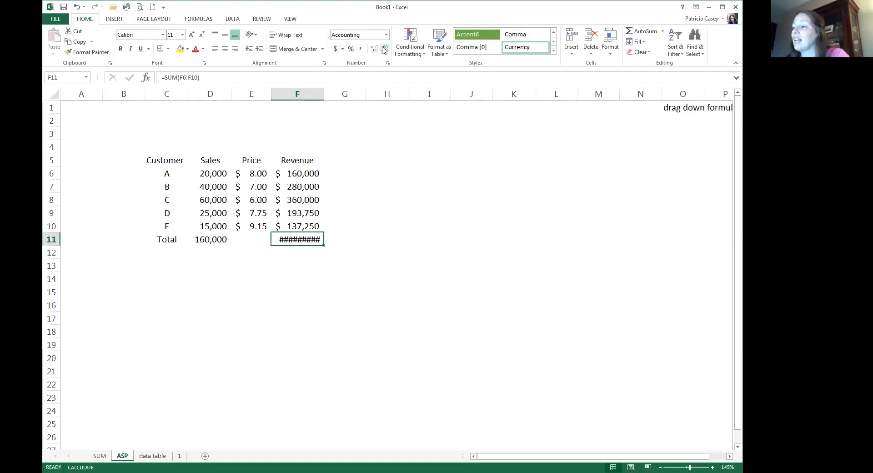
{"action": "double_click", "coordinate": [328, 95]}
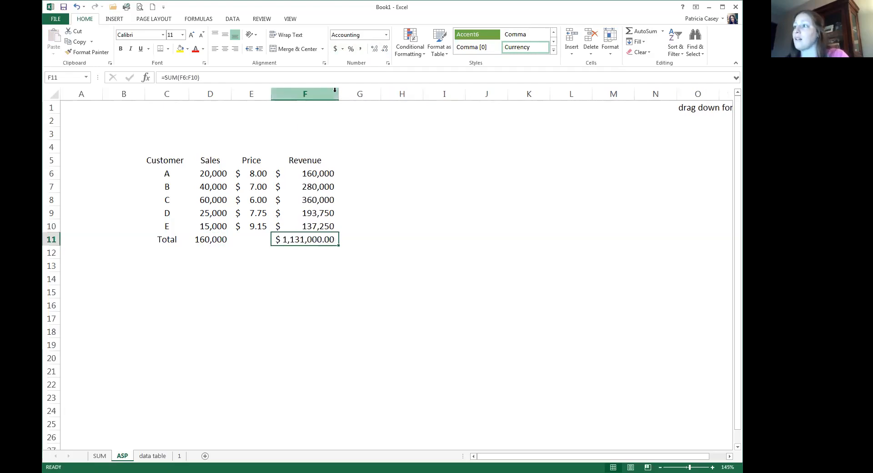
{"action": "left_click_drag", "start_coordinate": [339, 91], "coordinate": [318, 94]}
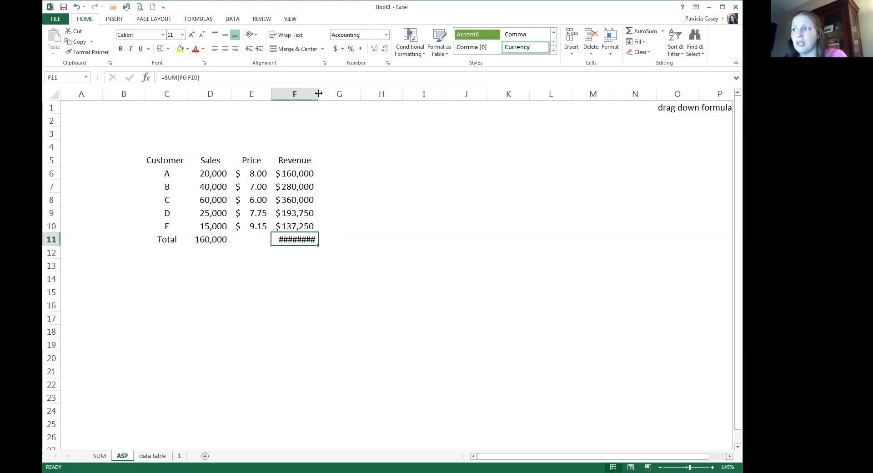
{"action": "double_click", "coordinate": [319, 94]}
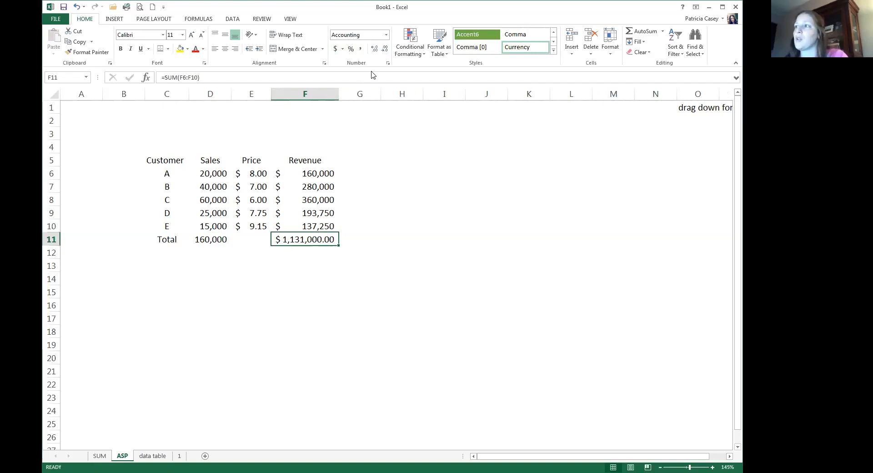
- Remove the two decimal places from the F11 revenue total and auto-fit column F to the shorter number
{"action": "left_click", "coordinate": [385, 50]}
{"action": "left_click", "coordinate": [385, 49]}
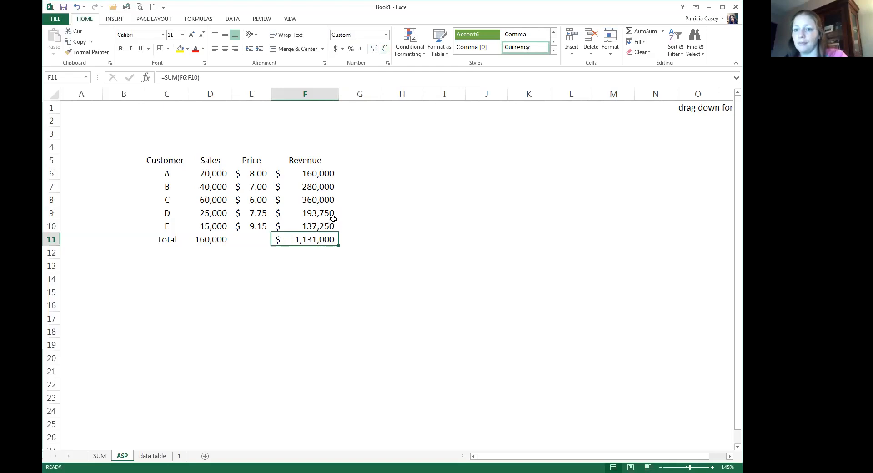
{"action": "double_click", "coordinate": [339, 94]}
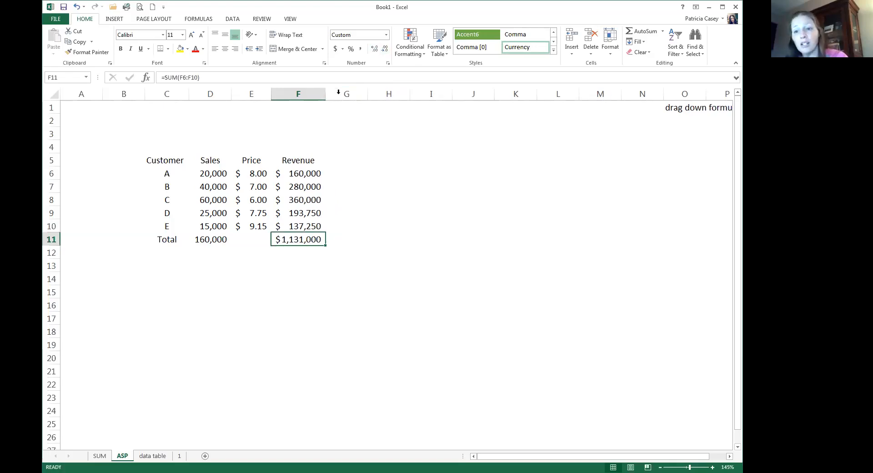
- Review the Total row cells D11 to F11 against the customer prices in E6:E10 and sales in D6:D10
{"action": "left_click", "coordinate": [252, 241]}
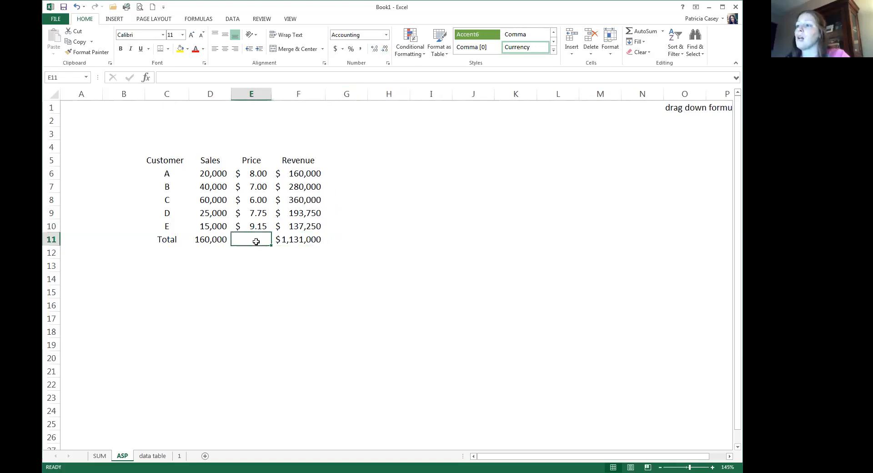
{"action": "left_click", "coordinate": [302, 239]}
{"action": "left_click", "coordinate": [222, 238]}
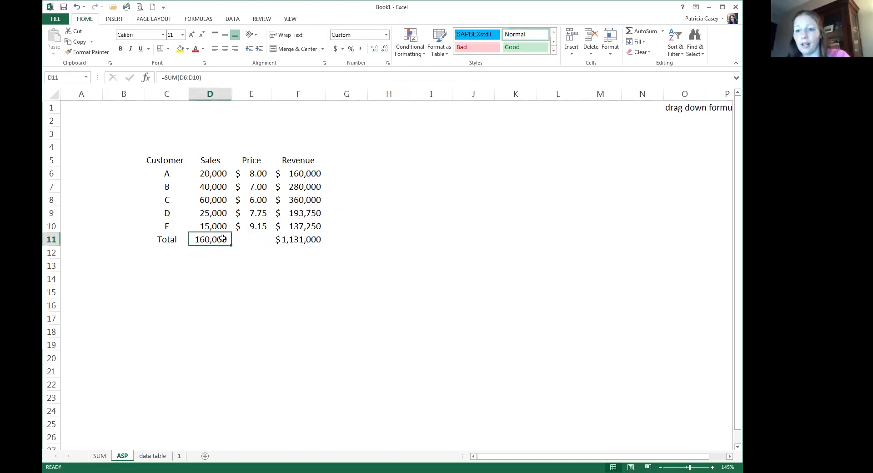
{"action": "left_click", "coordinate": [250, 237]}
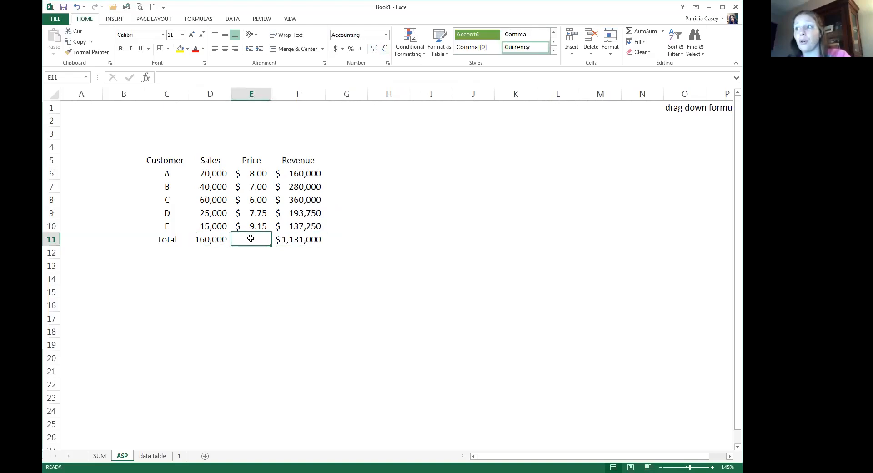
{"action": "left_click_drag", "start_coordinate": [249, 174], "coordinate": [256, 228]}
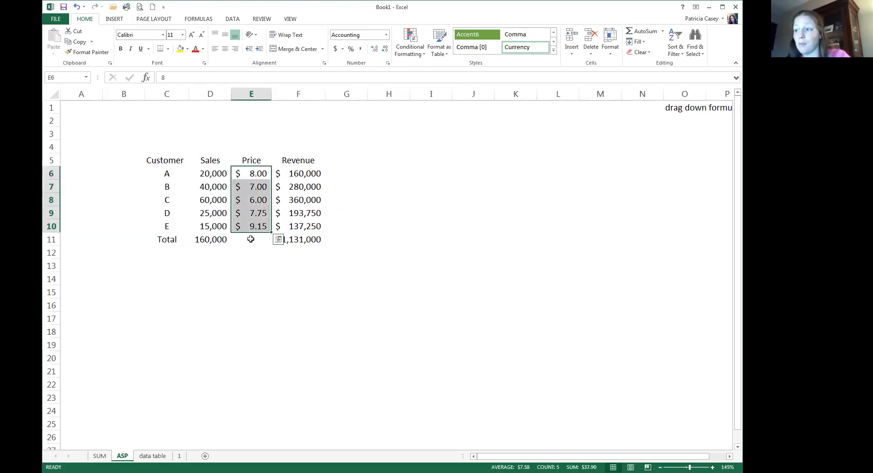
{"action": "left_click_drag", "start_coordinate": [219, 174], "coordinate": [218, 225]}
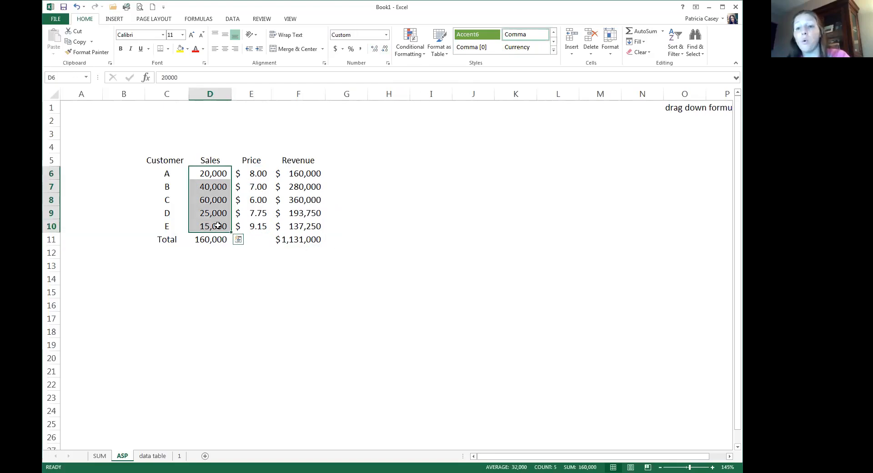
- Calculate the average selling price in E11 by dividing total revenue by total sales with the formula =F11/D11
{"action": "left_click", "coordinate": [263, 240]}
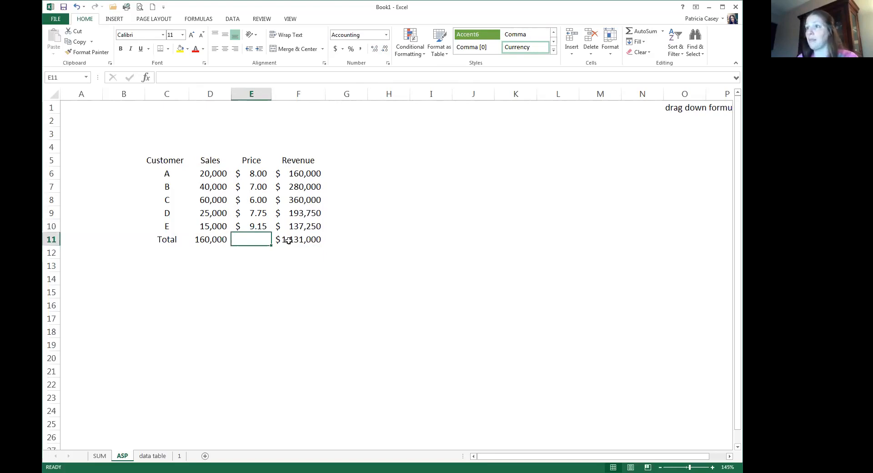
{"action": "type", "text": "="}
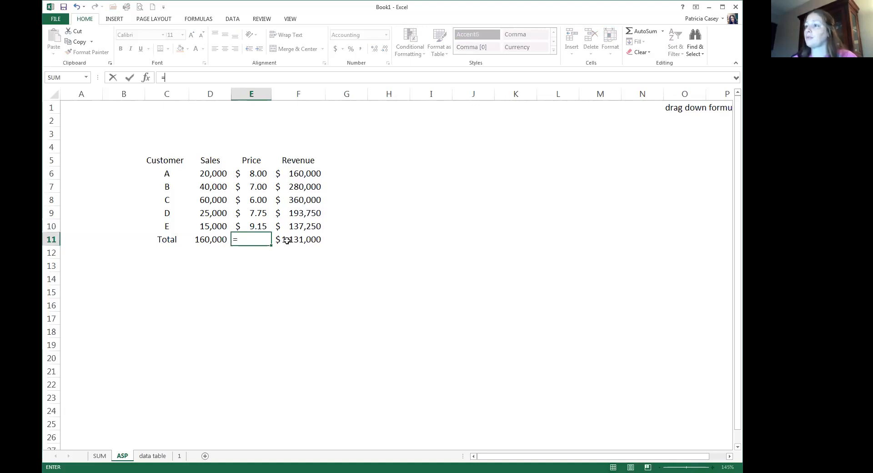
{"action": "left_click", "coordinate": [286, 240]}
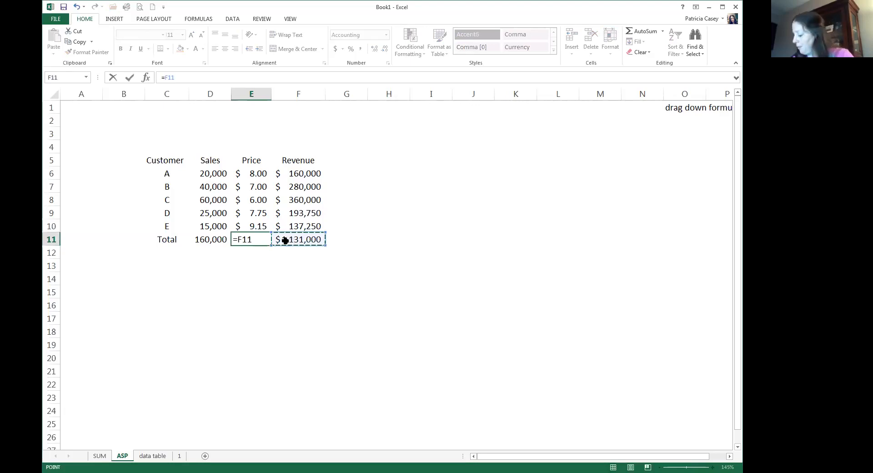
{"action": "type", "text": "/"}
{"action": "left_click", "coordinate": [219, 240]}
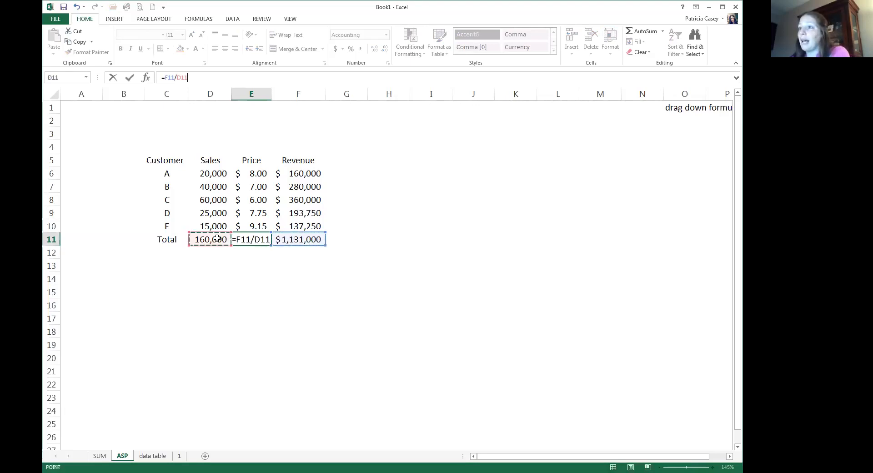
{"action": "key", "text": "Return"}
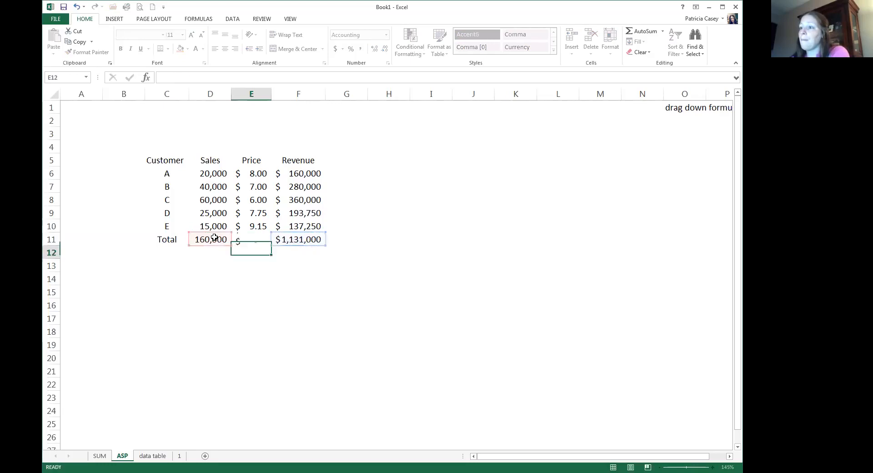
{"action": "left_click", "coordinate": [260, 241]}
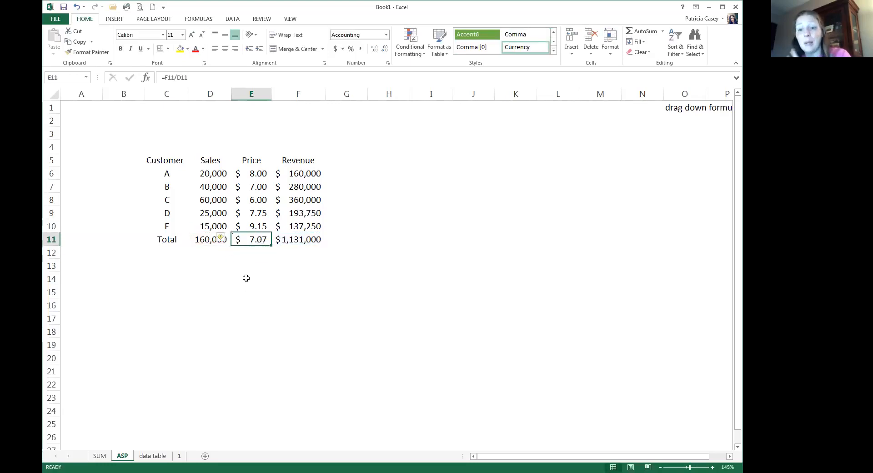
- Apply a top and double bottom border to the totals in D11:F11
{"action": "left_click", "coordinate": [214, 240]}
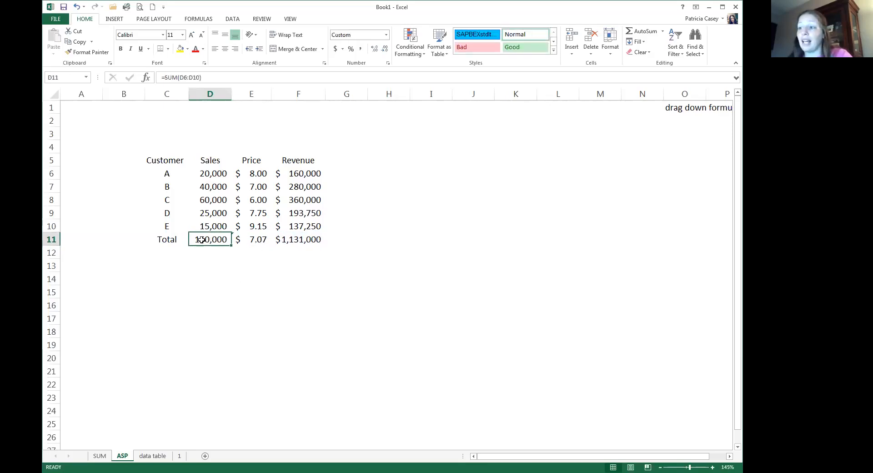
{"action": "left_click_drag", "start_coordinate": [200, 240], "coordinate": [291, 241]}
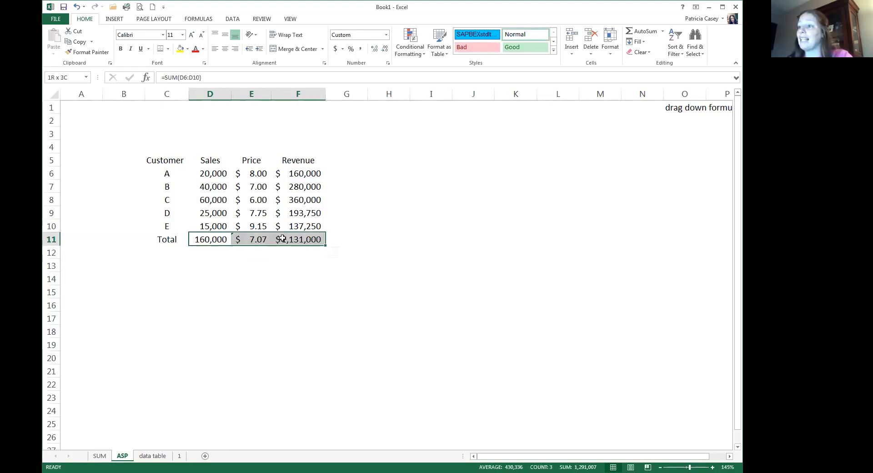
{"action": "left_click", "coordinate": [160, 51]}
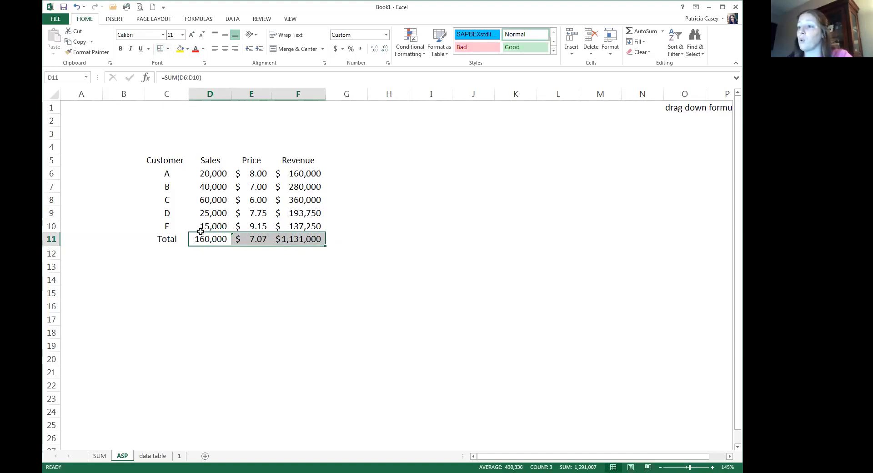
{"action": "left_click", "coordinate": [204, 264]}
{"action": "left_click", "coordinate": [219, 306]}
{"action": "left_click_drag", "start_coordinate": [223, 240], "coordinate": [281, 244]}
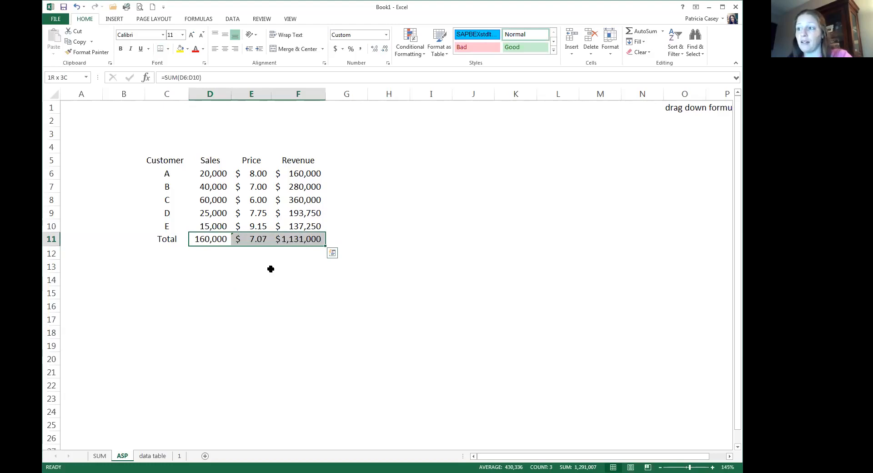
{"action": "left_click", "coordinate": [207, 257]}
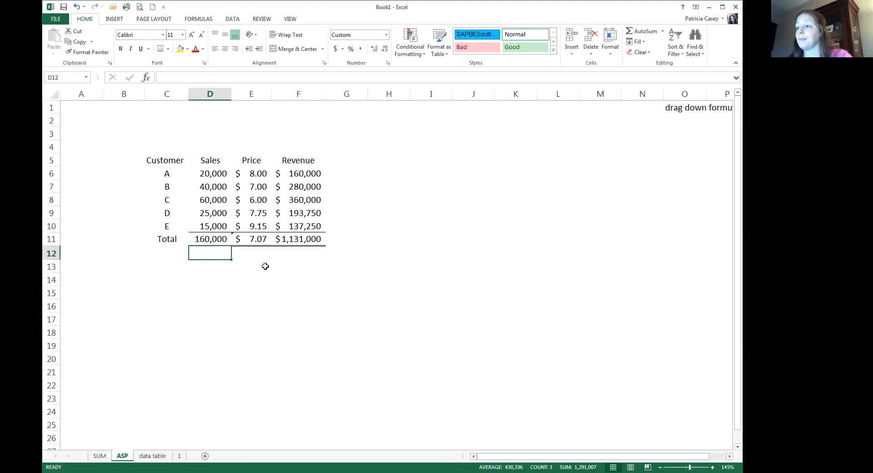
{"action": "left_click", "coordinate": [208, 267]}
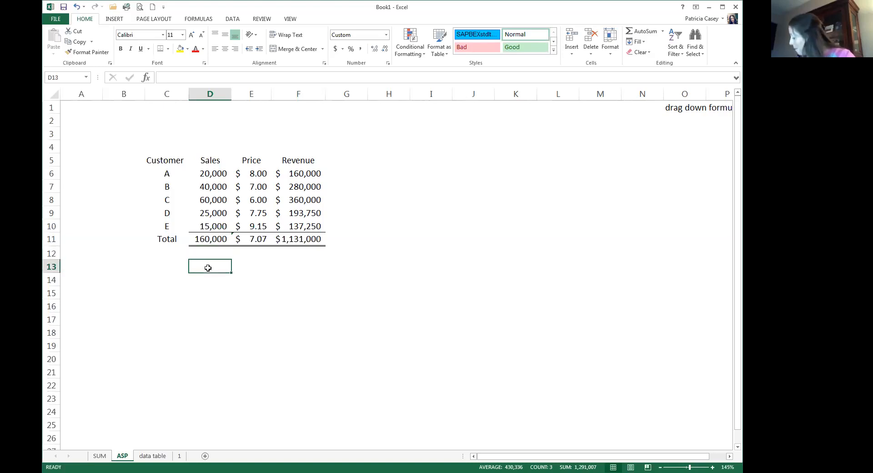
{"action": "left_click", "coordinate": [262, 267]}
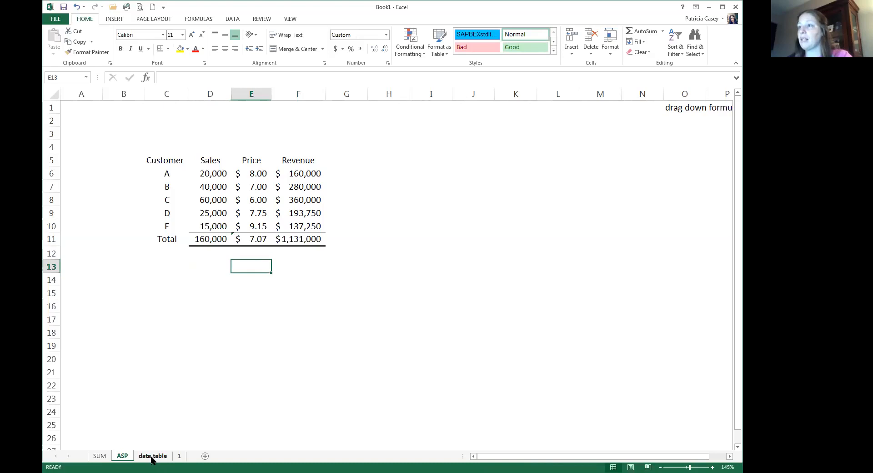
- On the data table sheet, copy the customer column A1:A14 and paste it as values only starting at A20
{"action": "left_click", "coordinate": [152, 456]}
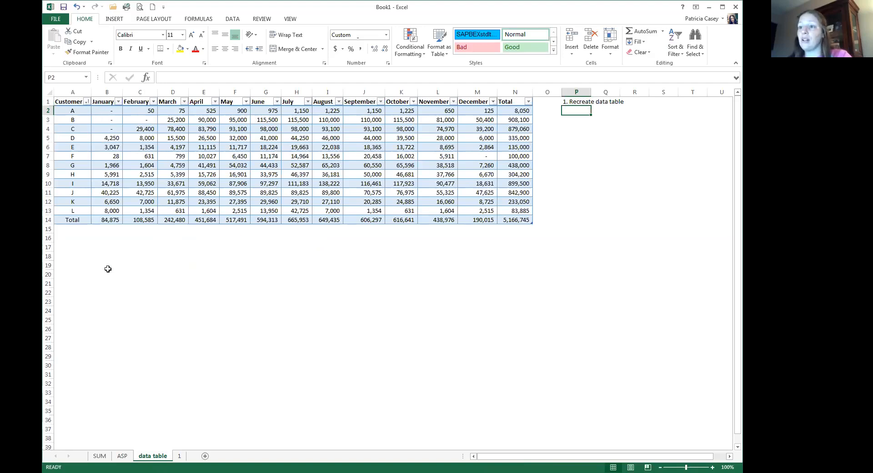
{"action": "left_click_drag", "start_coordinate": [72, 111], "coordinate": [69, 220]}
{"action": "left_click_drag", "start_coordinate": [72, 100], "coordinate": [69, 211]}
{"action": "key", "text": "ctrl+c"}
{"action": "left_click", "coordinate": [81, 274]}
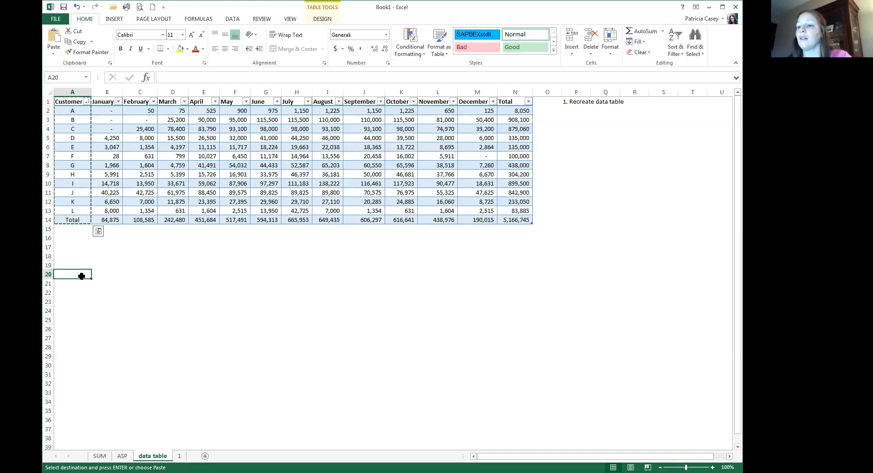
{"action": "right_click", "coordinate": [81, 275]}
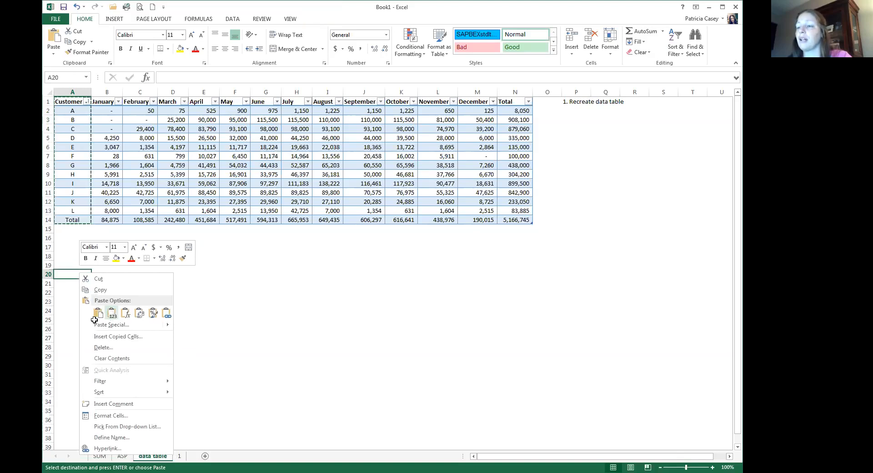
{"action": "left_click", "coordinate": [111, 315]}
{"action": "left_click_drag", "start_coordinate": [65, 283], "coordinate": [76, 381]}
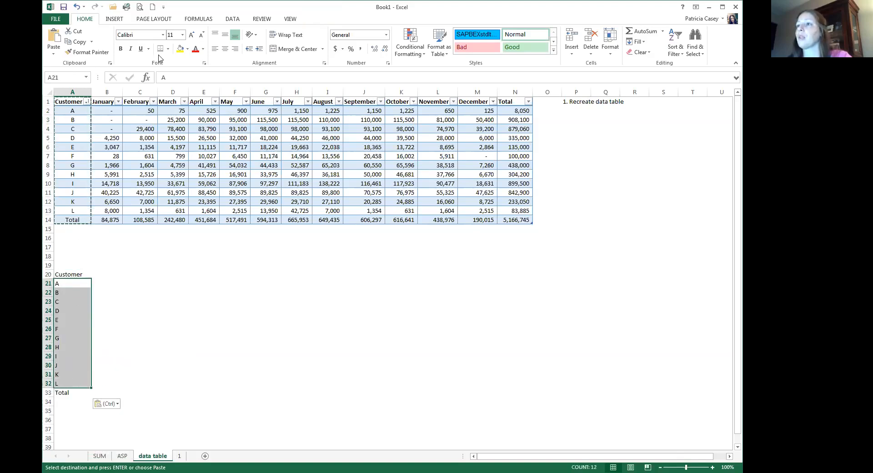
{"action": "left_click", "coordinate": [80, 284]}
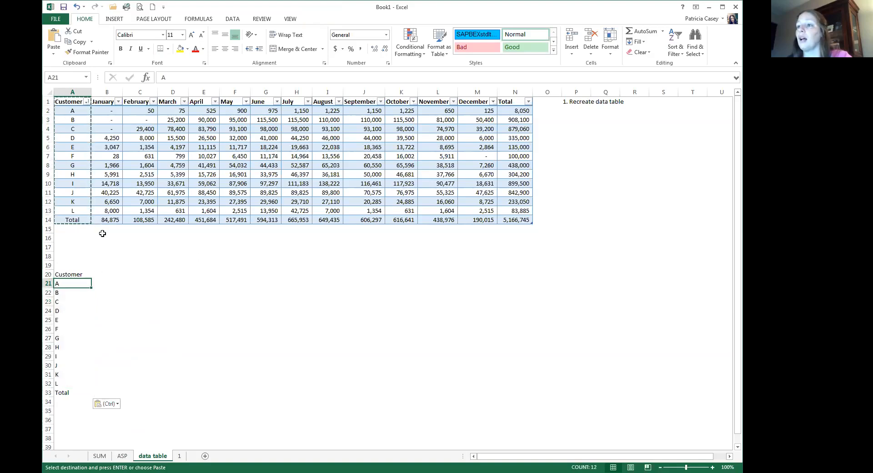
- Enter January in B20 and fill the month headers across row 20 through December in M20
{"action": "left_click", "coordinate": [107, 274]}
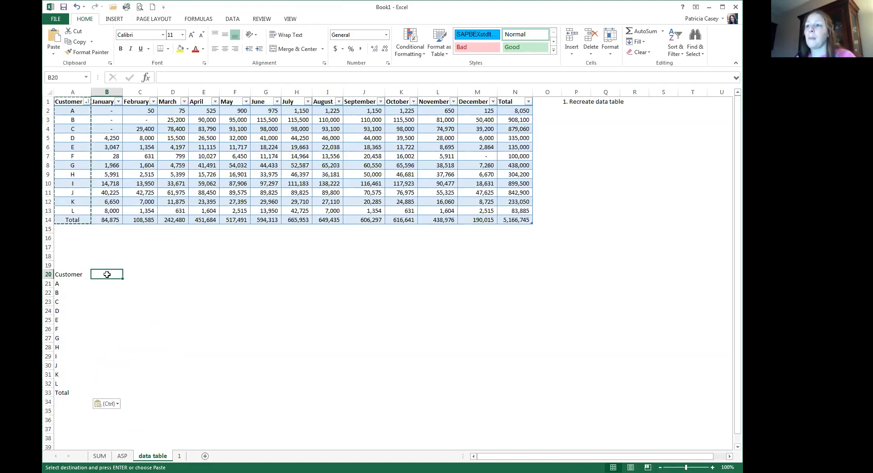
{"action": "type", "text": "Janu"}
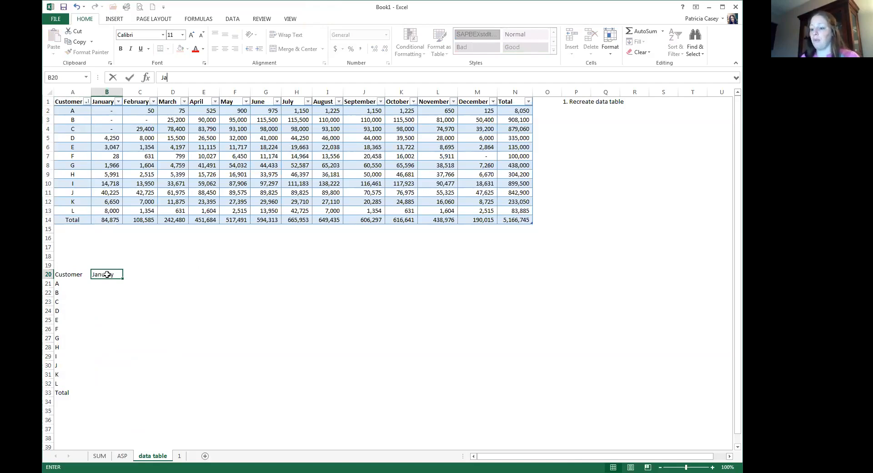
{"action": "type", "text": "ary"}
{"action": "key", "text": "Tab"}
{"action": "left_click", "coordinate": [107, 274]}
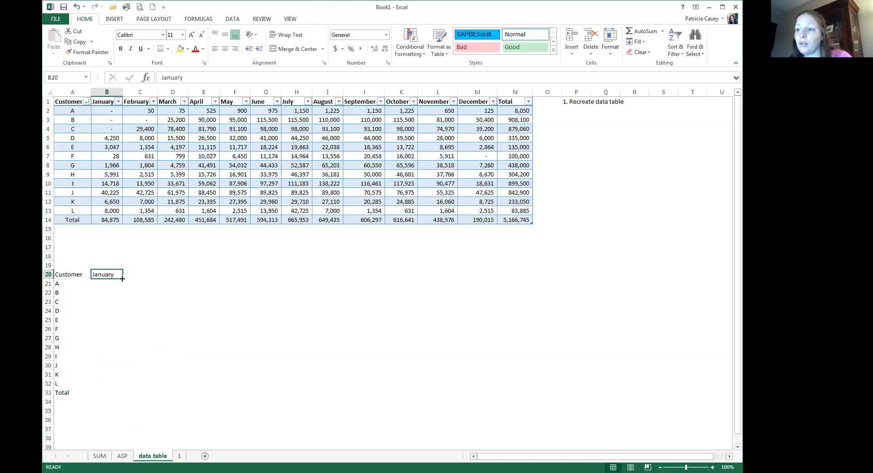
{"action": "left_click_drag", "start_coordinate": [123, 279], "coordinate": [499, 280]}
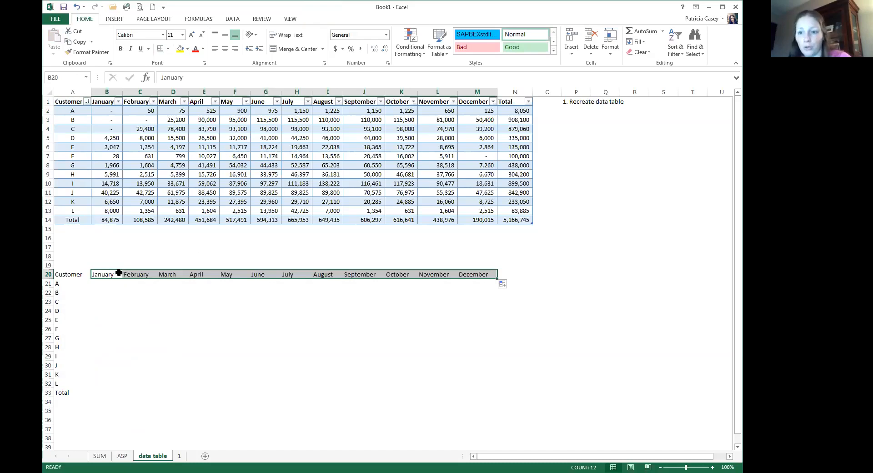
{"action": "left_click_drag", "start_coordinate": [107, 275], "coordinate": [460, 276]}
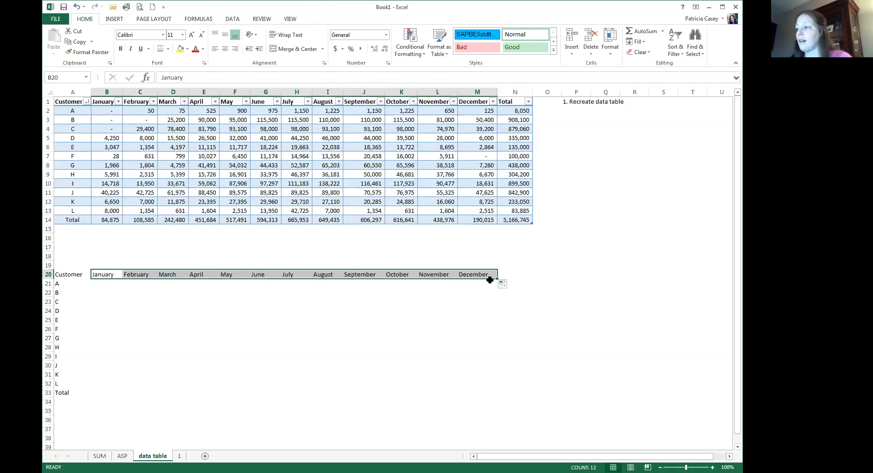
{"action": "left_click", "coordinate": [73, 274]}
{"action": "left_click_drag", "start_coordinate": [59, 284], "coordinate": [58, 381]}
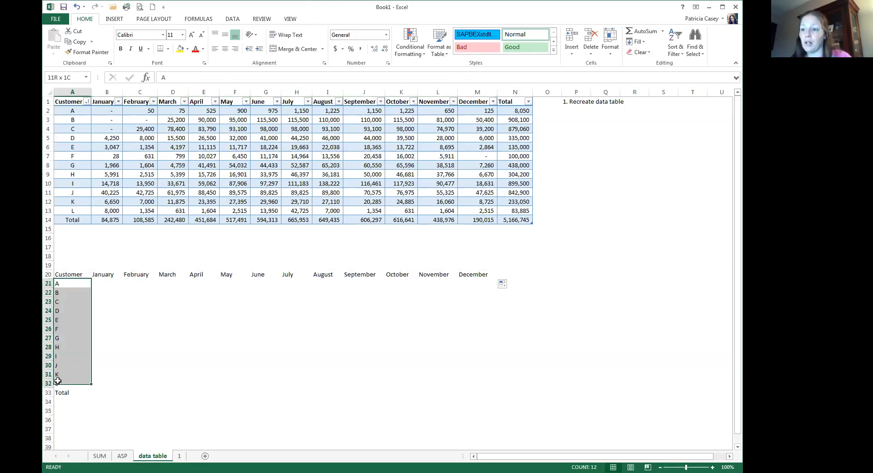
{"action": "left_click_drag", "start_coordinate": [104, 276], "coordinate": [483, 275]}
- Add the header Total in N20, after the December column
{"action": "left_click", "coordinate": [509, 275]}
{"action": "type", "text": "T"}
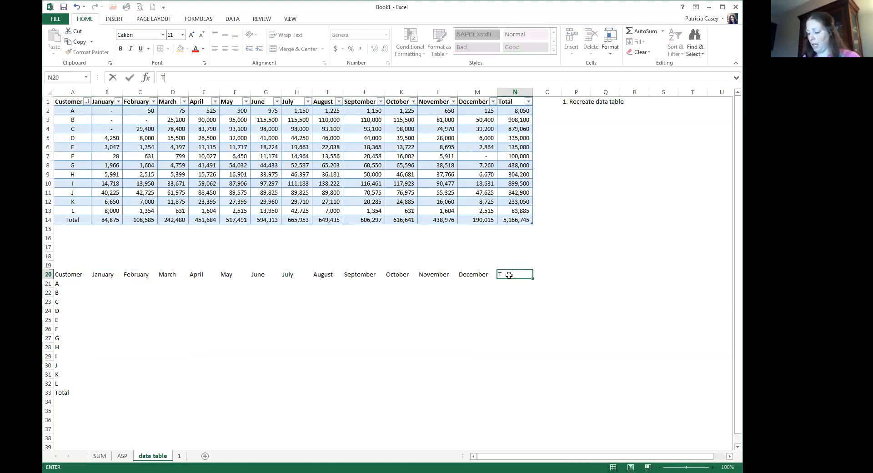
{"action": "key", "text": "Return"}
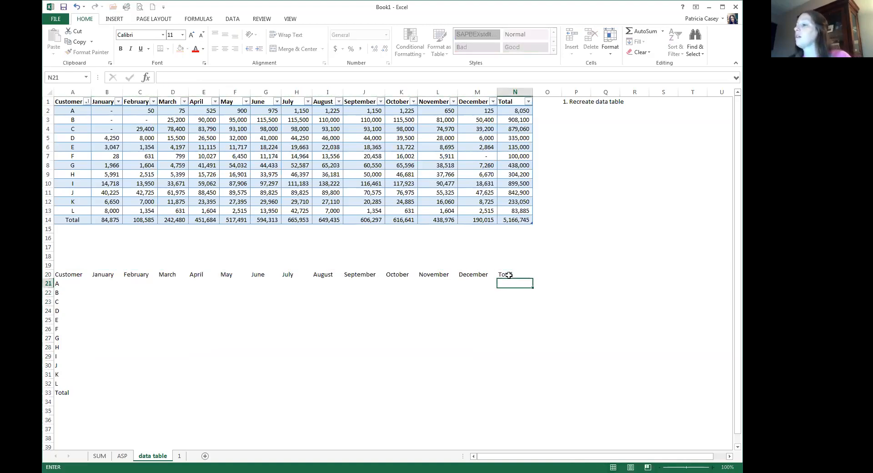
{"action": "left_click", "coordinate": [509, 275]}
- Copy the monthly customer figures in B2:M13 and paste them as values only starting at B21
{"action": "left_click_drag", "start_coordinate": [107, 114], "coordinate": [459, 214]}
{"action": "key", "text": "ctrl+c"}
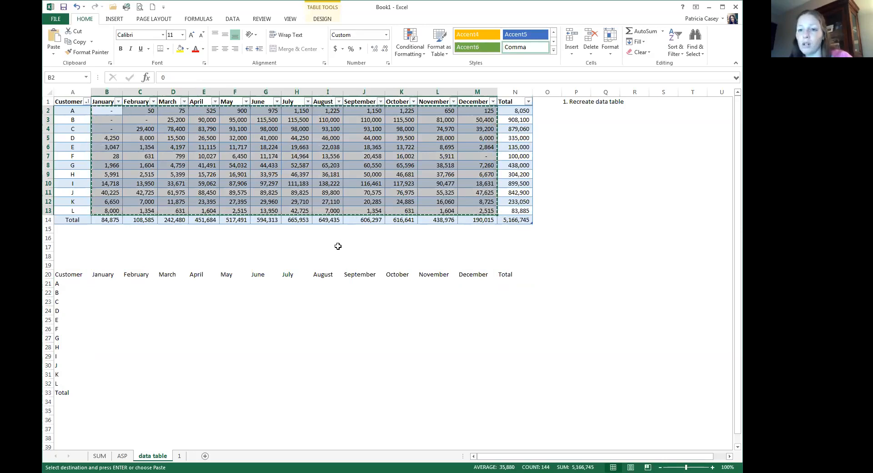
{"action": "left_click", "coordinate": [98, 288]}
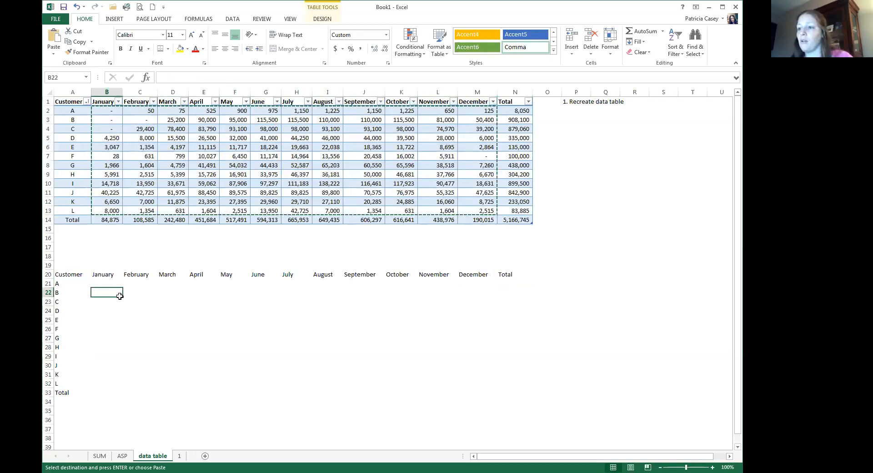
{"action": "key", "text": "Up"}
{"action": "key", "text": "ctrl+v"}
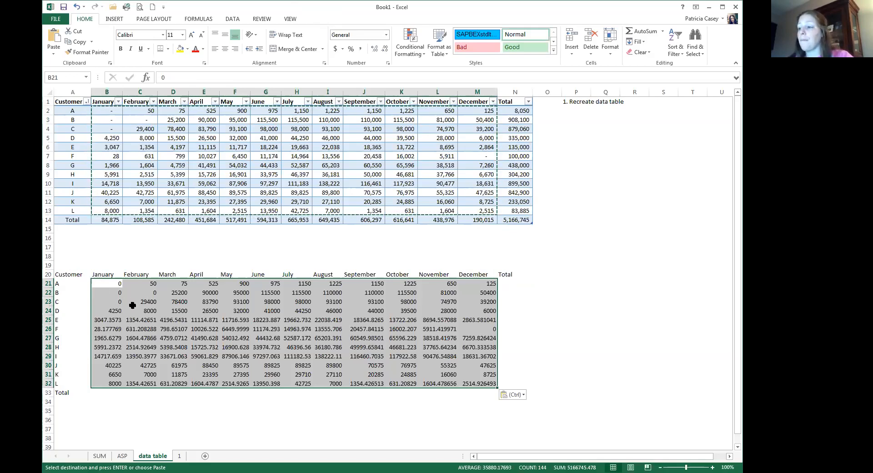
- Format the pasted figures in B21:M32 with comma style and no decimal places
{"action": "left_click_drag", "start_coordinate": [112, 285], "coordinate": [486, 386]}
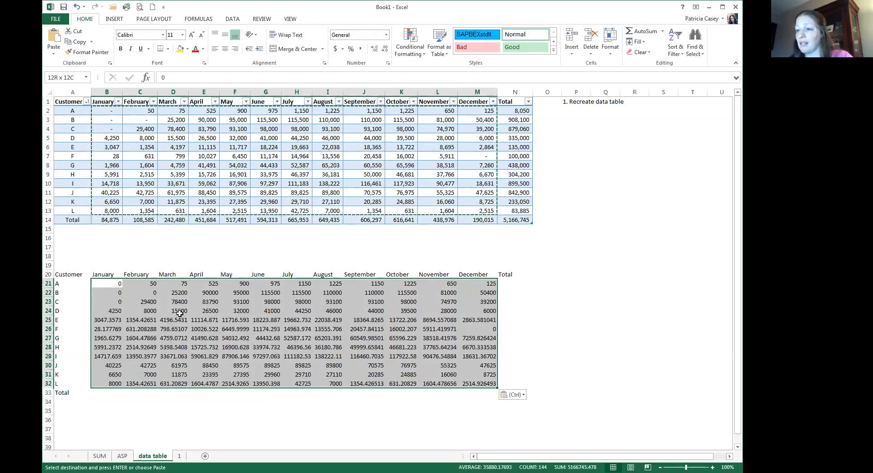
{"action": "left_click", "coordinate": [178, 294]}
{"action": "left_click", "coordinate": [175, 323]}
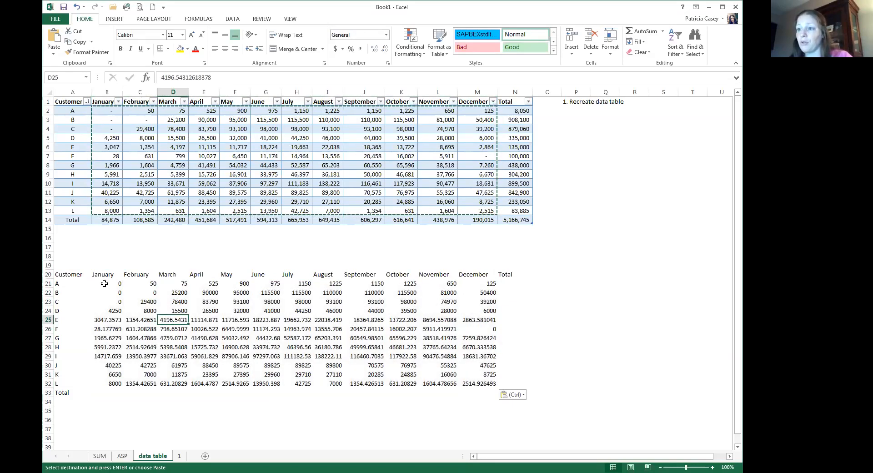
{"action": "left_click_drag", "start_coordinate": [105, 284], "coordinate": [478, 382]}
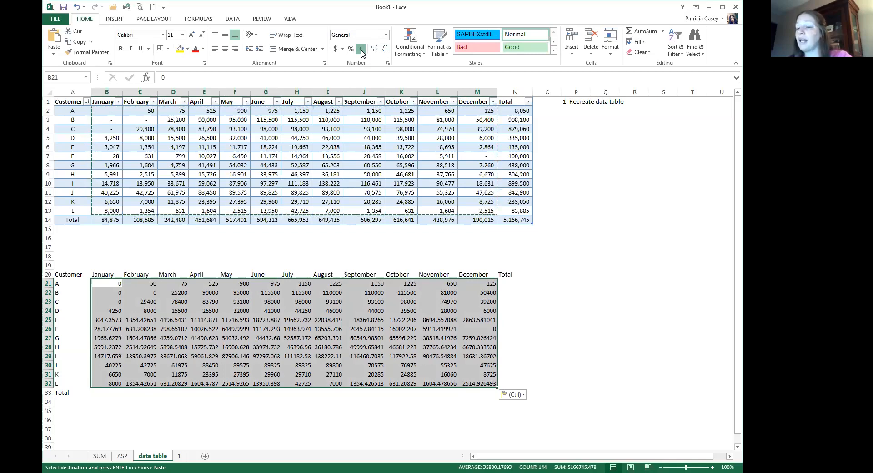
{"action": "left_click", "coordinate": [361, 53]}
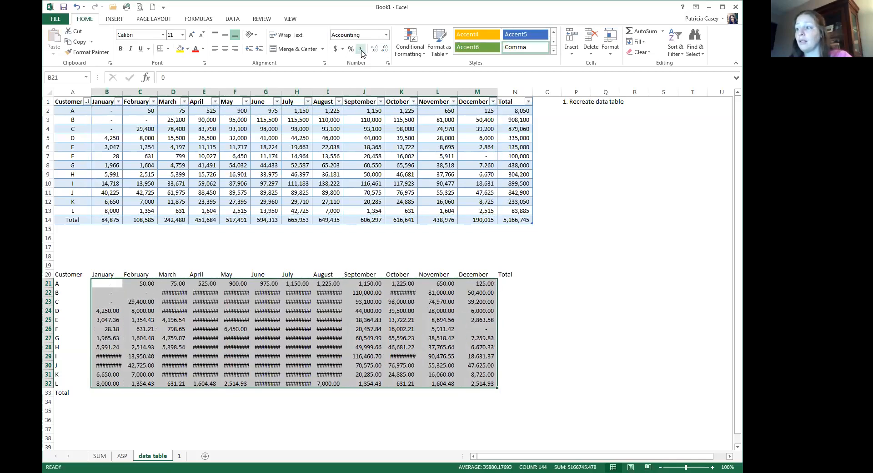
{"action": "double_click", "coordinate": [385, 51]}
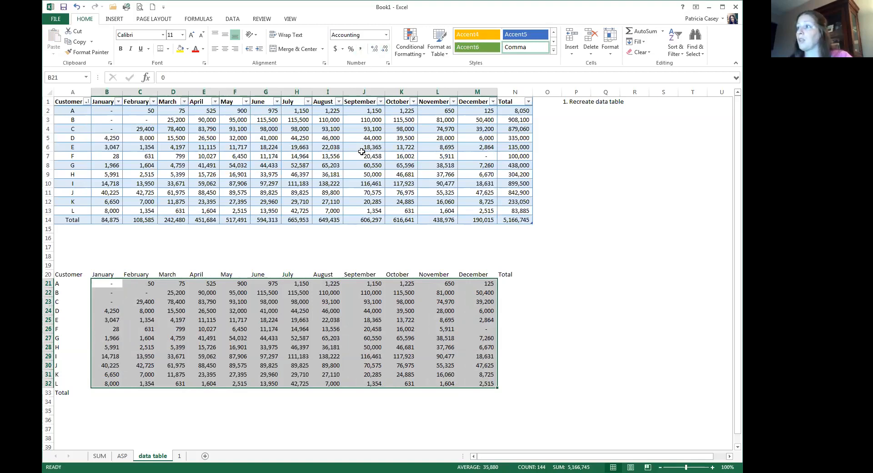
- Sum customer A's months in N21 with =SUM(B21:M21) and fill the formula down through N33
{"action": "left_click", "coordinate": [507, 287]}
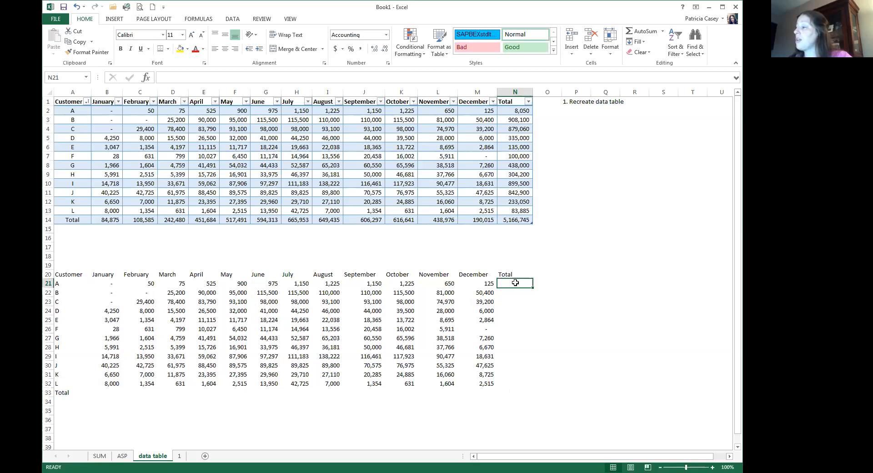
{"action": "left_click", "coordinate": [638, 32]}
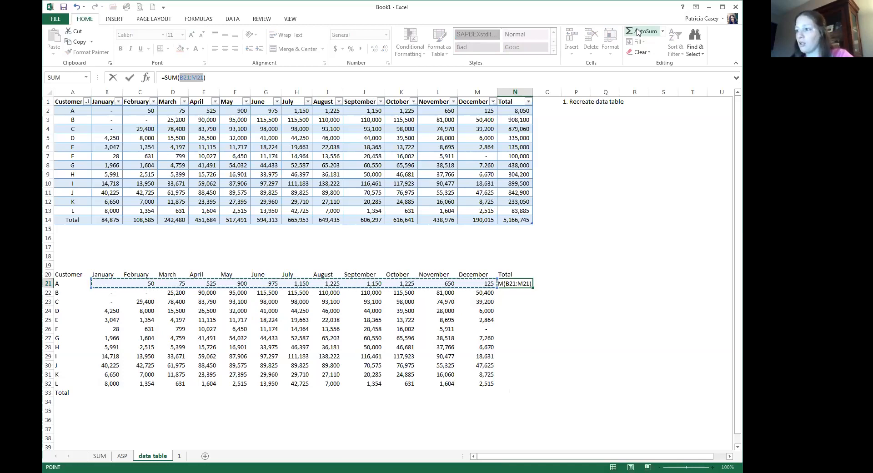
{"action": "key", "text": "Return"}
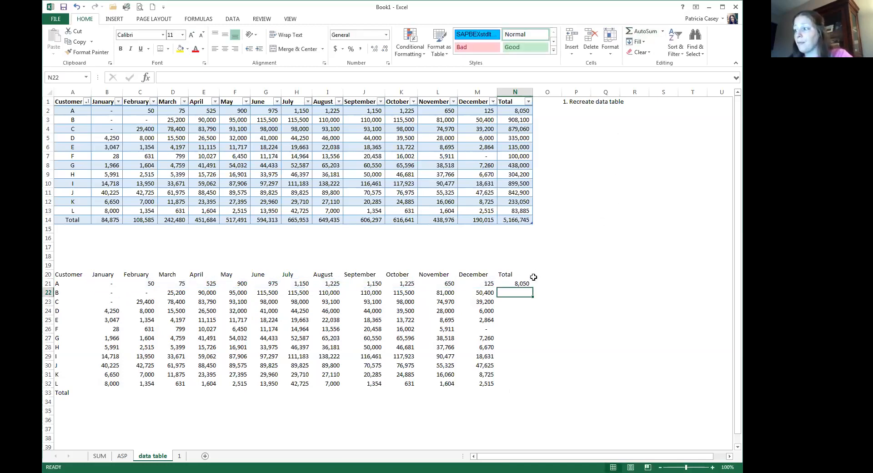
{"action": "left_click", "coordinate": [524, 282]}
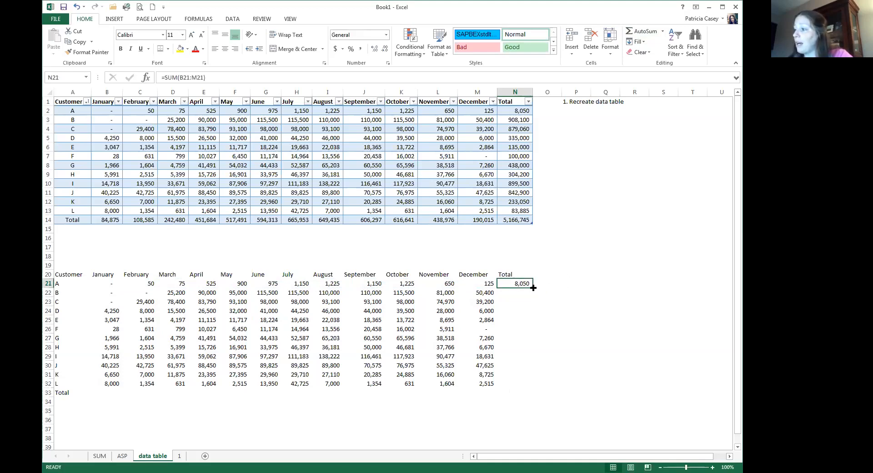
{"action": "left_click_drag", "start_coordinate": [533, 288], "coordinate": [528, 394]}
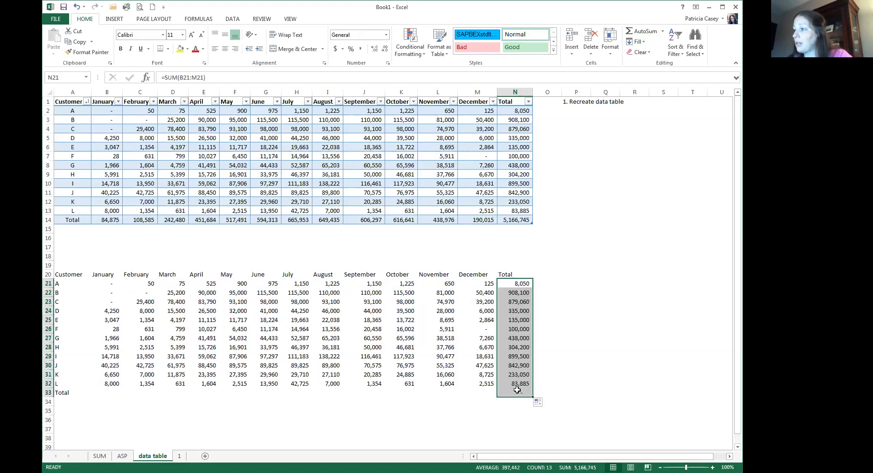
{"action": "left_click", "coordinate": [518, 391]}
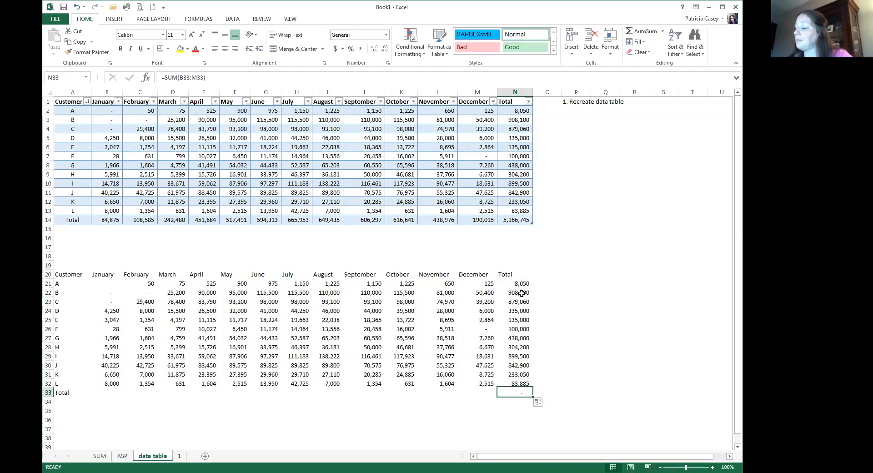
{"action": "left_click_drag", "start_coordinate": [513, 285], "coordinate": [505, 384]}
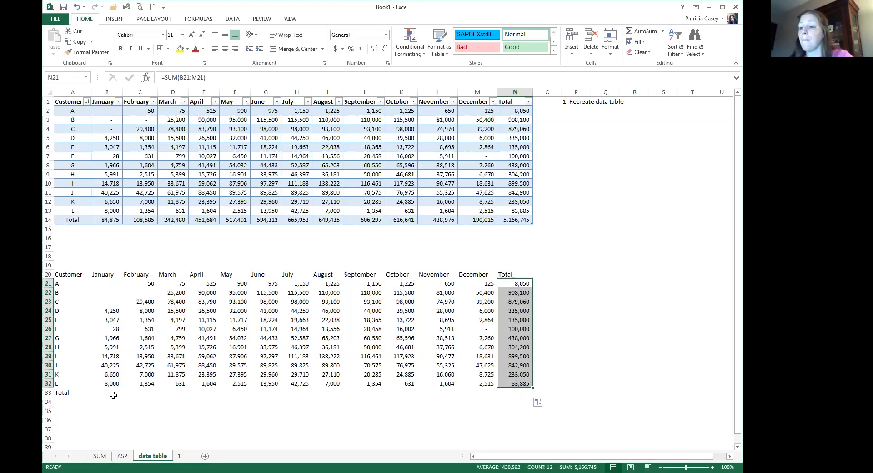
- Total the January column in B33 with =SUM(B21:B32) and select that cell
{"action": "left_click", "coordinate": [112, 392]}
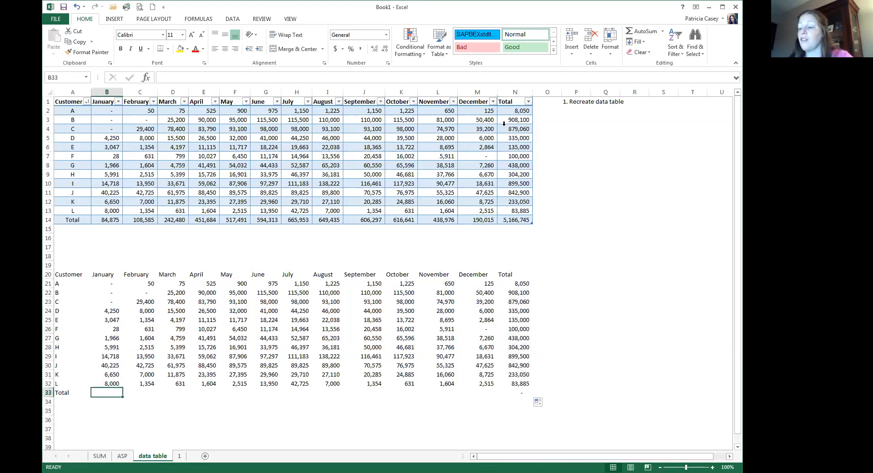
{"action": "left_click", "coordinate": [640, 31]}
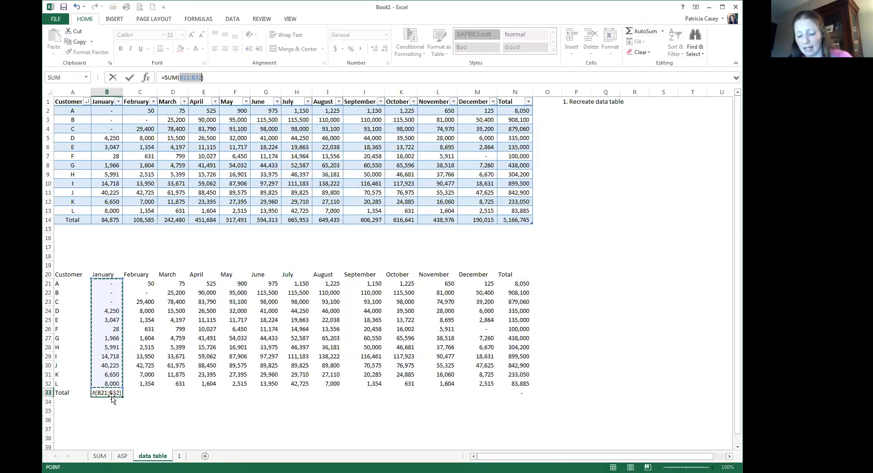
{"action": "key", "text": "Tab"}
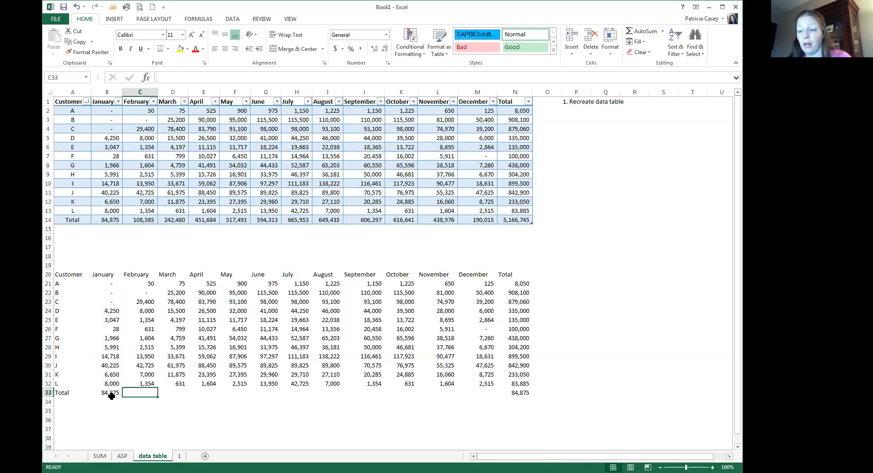
{"action": "left_click", "coordinate": [111, 394]}
{"action": "left_click", "coordinate": [133, 394]}
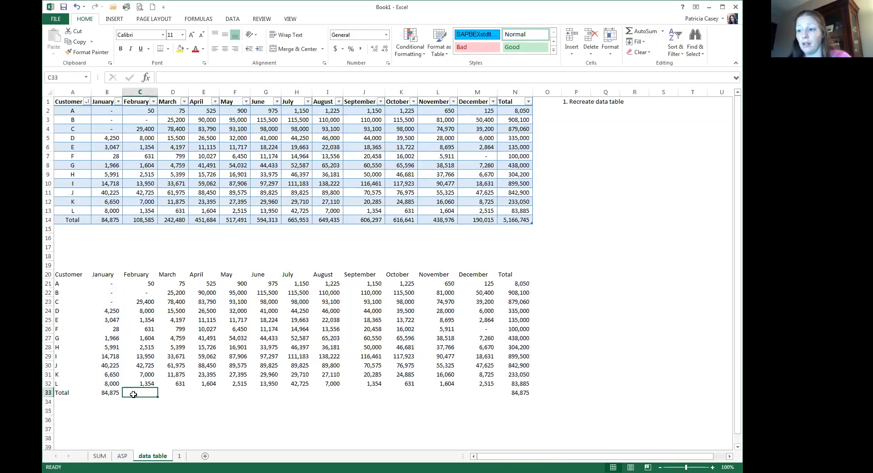
{"action": "left_click", "coordinate": [109, 393]}
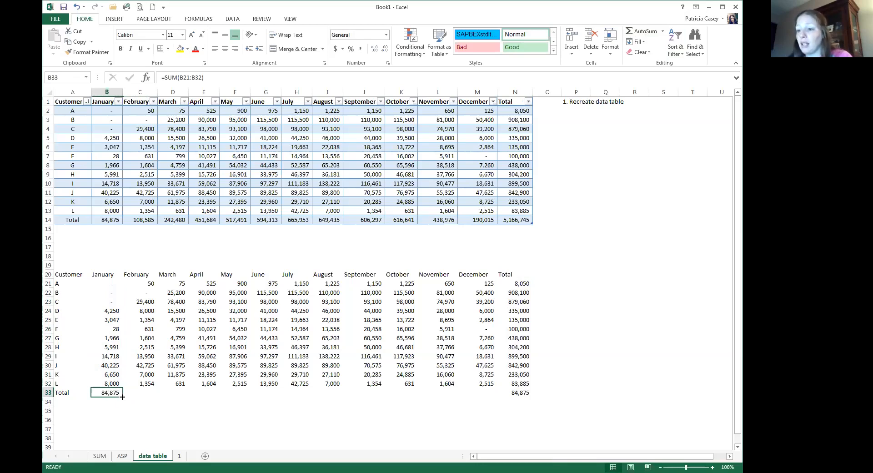
- Fill the January total formula across row 33 through December and select the whole data range A20:N33
{"action": "left_click_drag", "start_coordinate": [122, 396], "coordinate": [495, 399]}
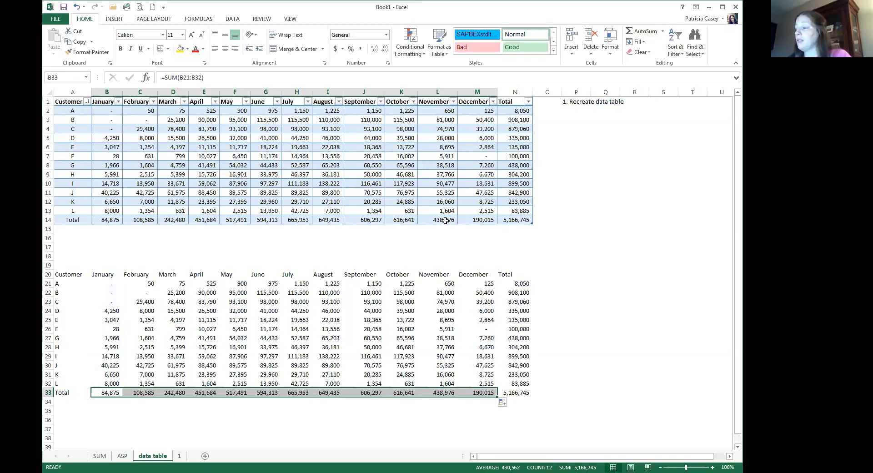
{"action": "left_click", "coordinate": [59, 275]}
{"action": "left_click_drag", "start_coordinate": [59, 275], "coordinate": [515, 394]}
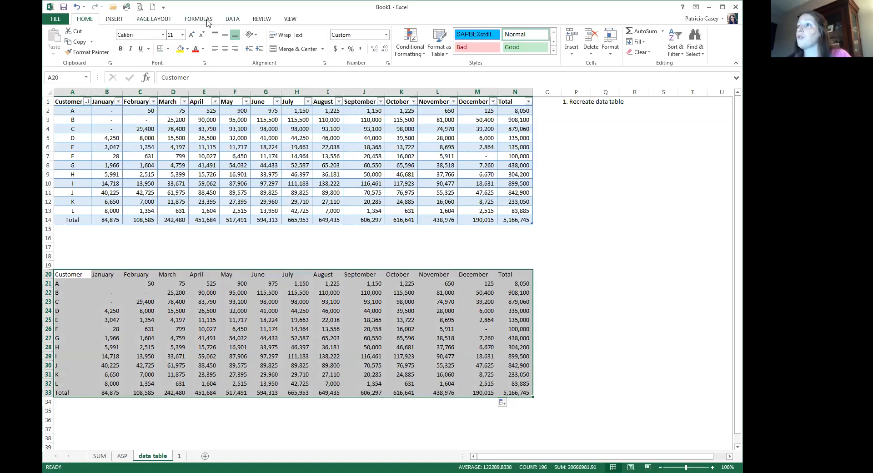
{"action": "left_click", "coordinate": [232, 18]}
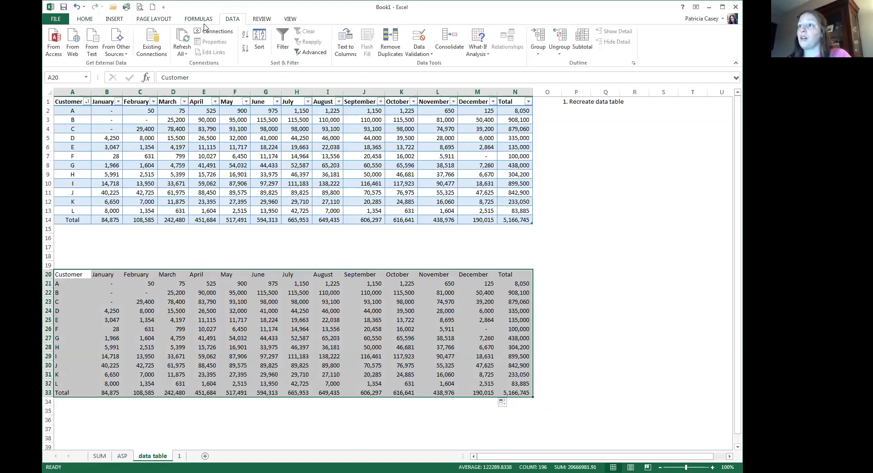
{"action": "left_click", "coordinate": [85, 20]}
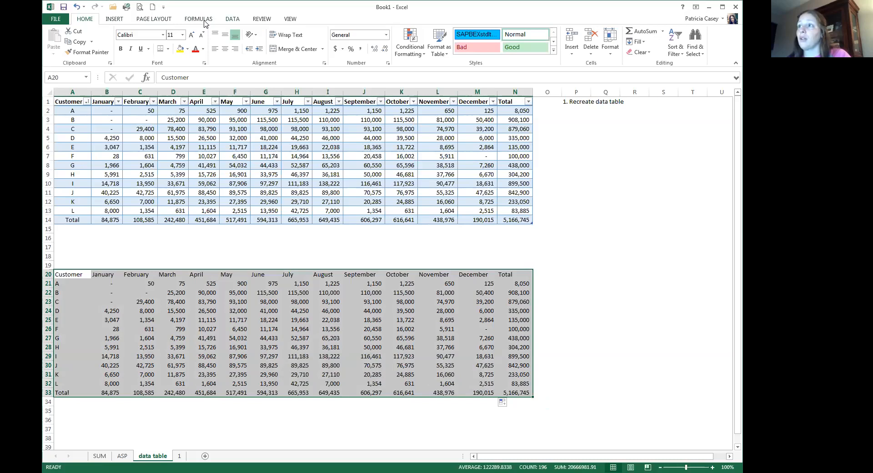
{"action": "left_click", "coordinate": [231, 20]}
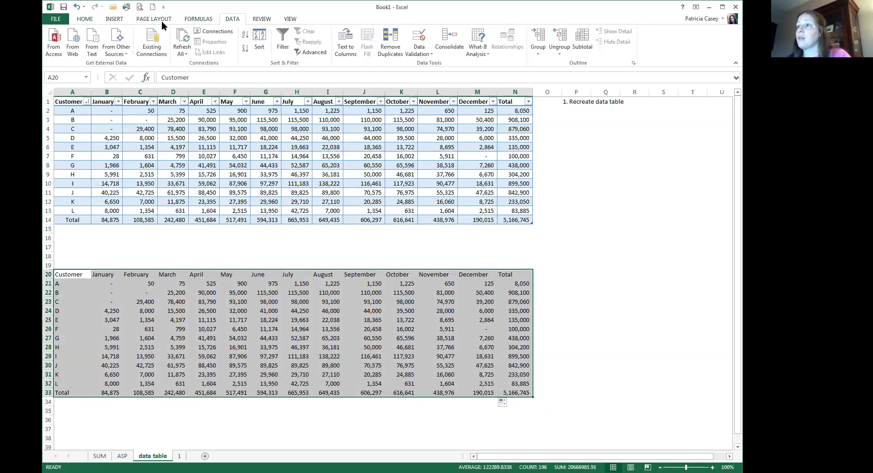
{"action": "left_click", "coordinate": [116, 20]}
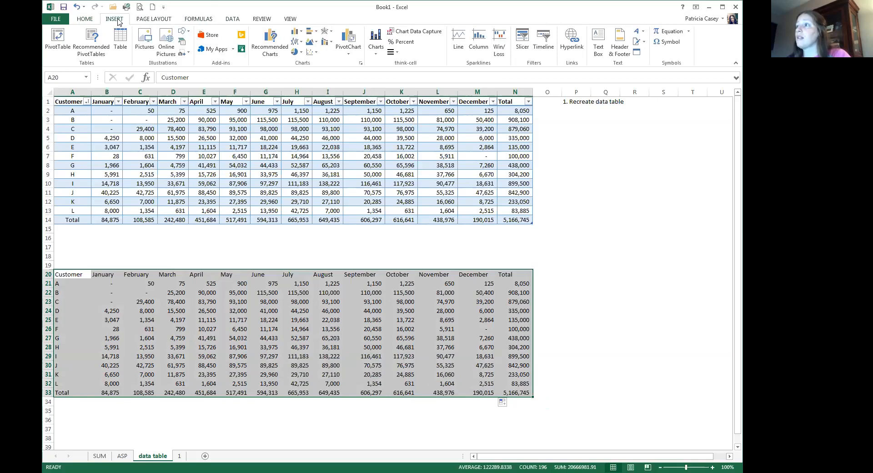
{"action": "scroll", "coordinate": [209, 28], "scroll_direction": "down", "scroll_amount": 4}
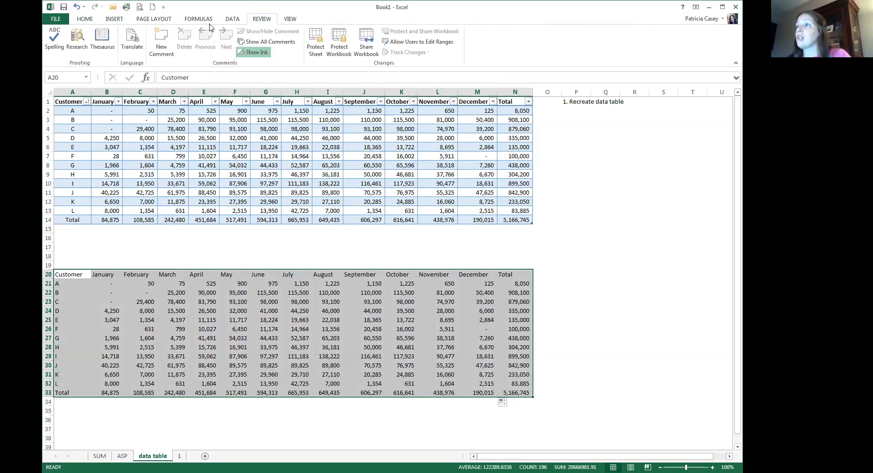
{"action": "scroll", "coordinate": [209, 28], "scroll_direction": "up", "scroll_amount": 2}
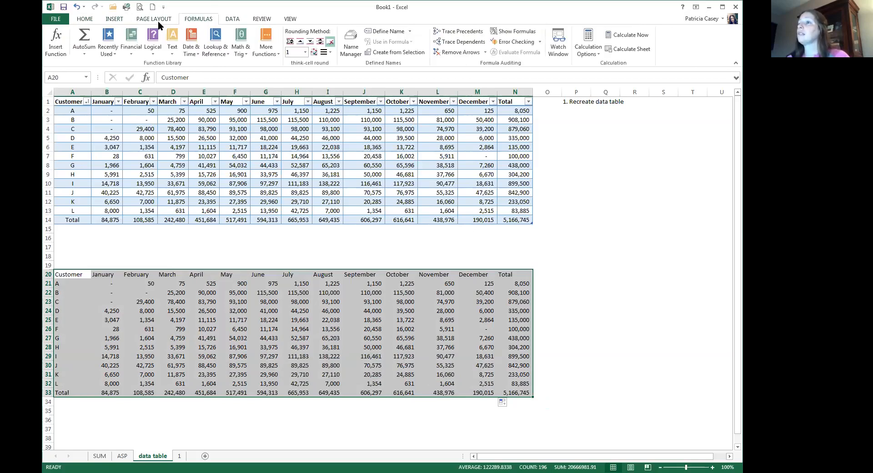
{"action": "left_click", "coordinate": [158, 21]}
{"action": "left_click", "coordinate": [115, 20]}
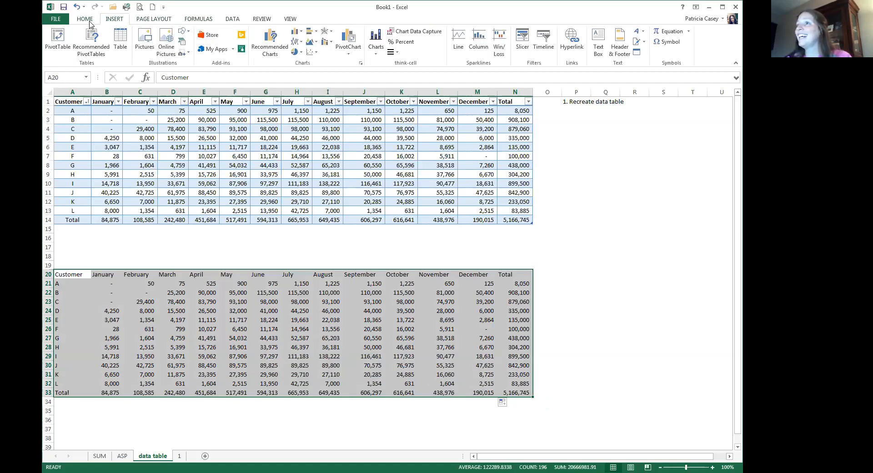
- Format the range A20:N33 as a table with headers, using the light blue bordered banded style
{"action": "left_click", "coordinate": [90, 21]}
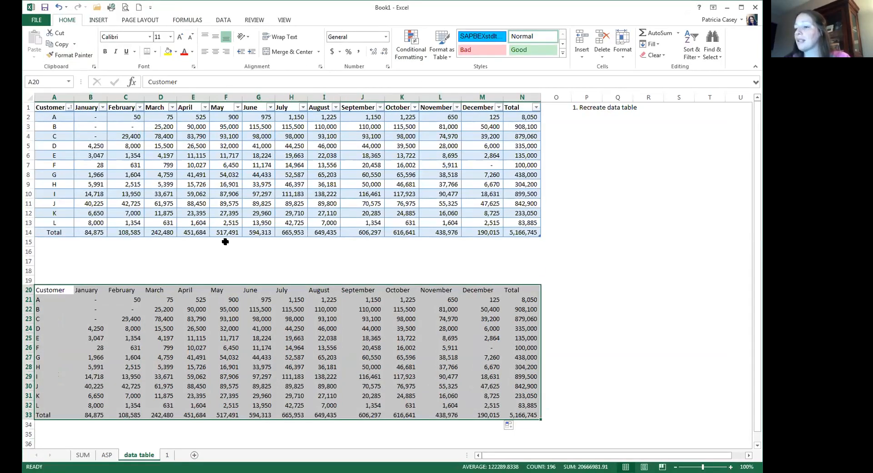
{"action": "left_click", "coordinate": [450, 58]}
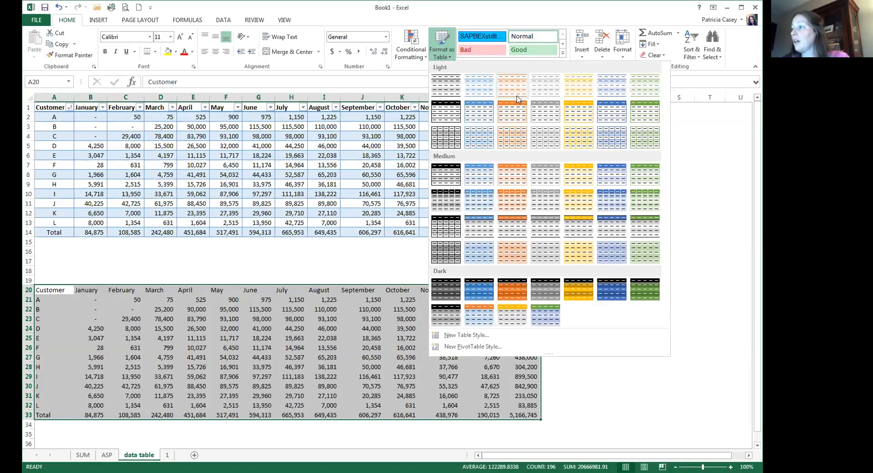
{"action": "left_click", "coordinate": [480, 137]}
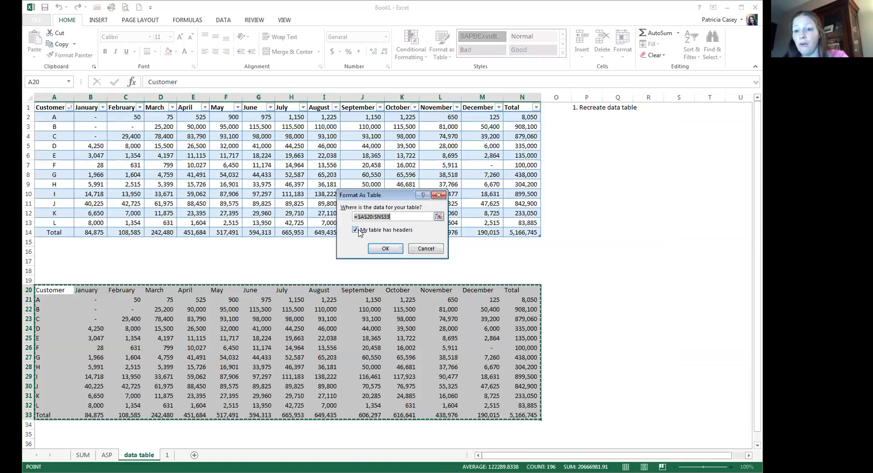
{"action": "left_click", "coordinate": [386, 251]}
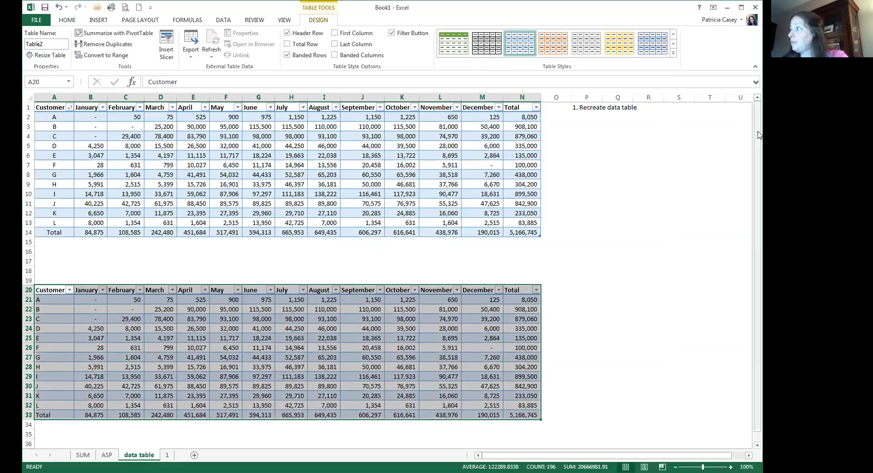
- Filter the "-" entries out of the lower table's January column, and restore all its values
{"action": "scroll", "coordinate": [577, 251], "scroll_direction": "down", "scroll_amount": 5}
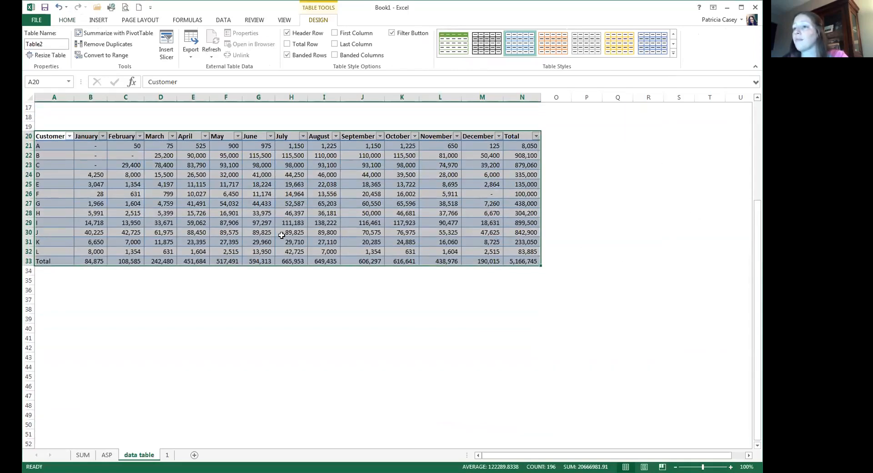
{"action": "left_click", "coordinate": [119, 271]}
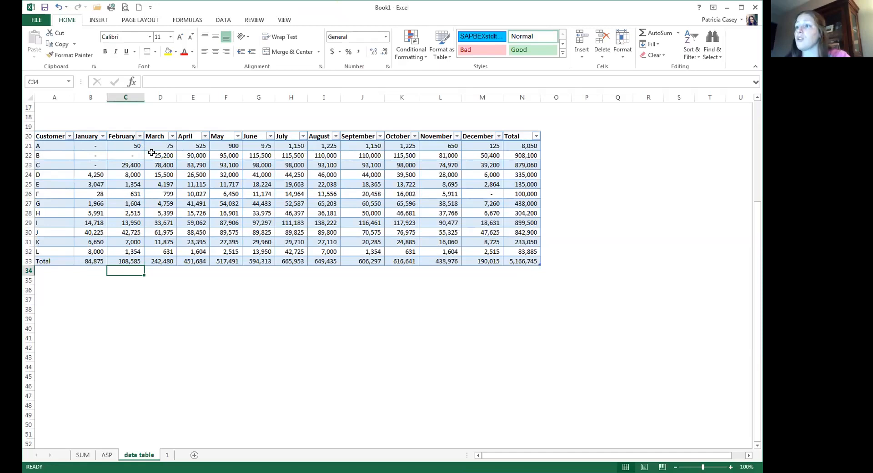
{"action": "left_click", "coordinate": [101, 136]}
{"action": "left_click", "coordinate": [29, 237]}
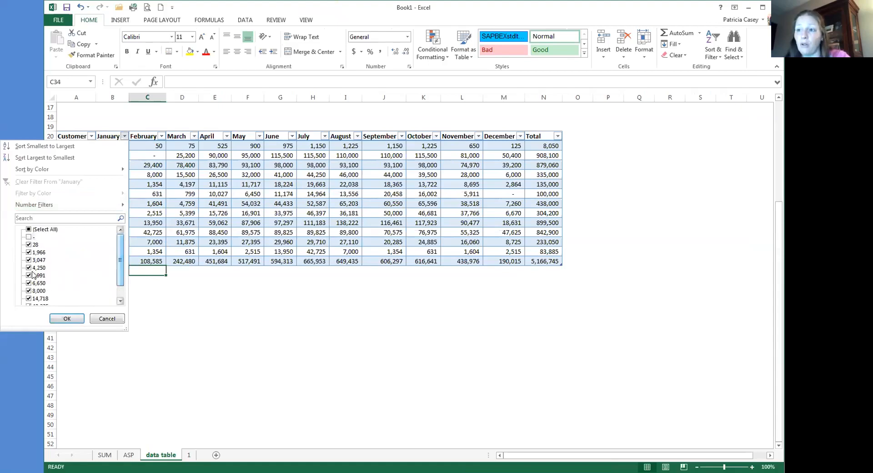
{"action": "left_click", "coordinate": [64, 319]}
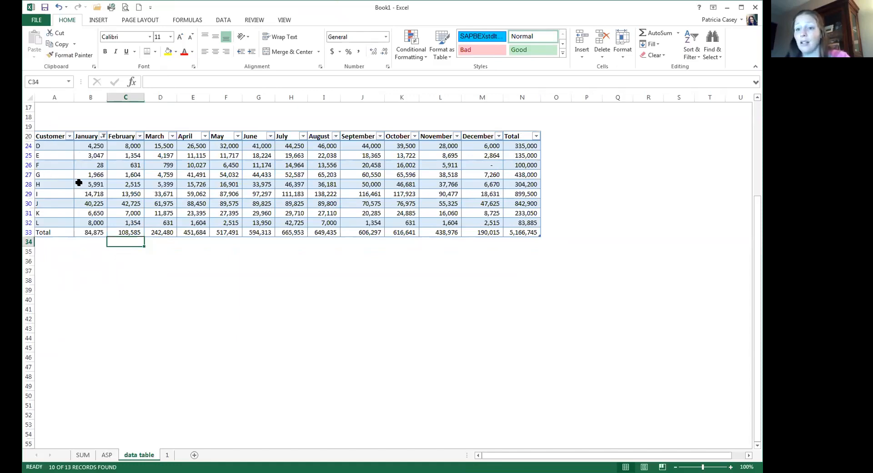
{"action": "left_click", "coordinate": [101, 135]}
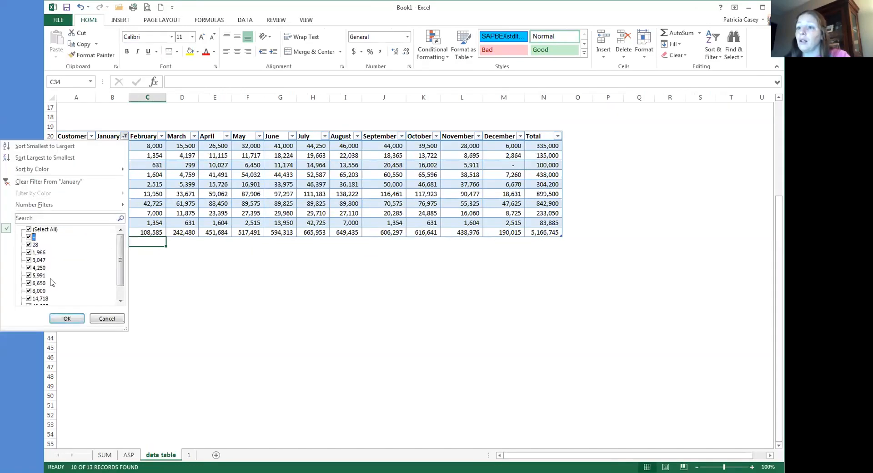
{"action": "left_click", "coordinate": [67, 319]}
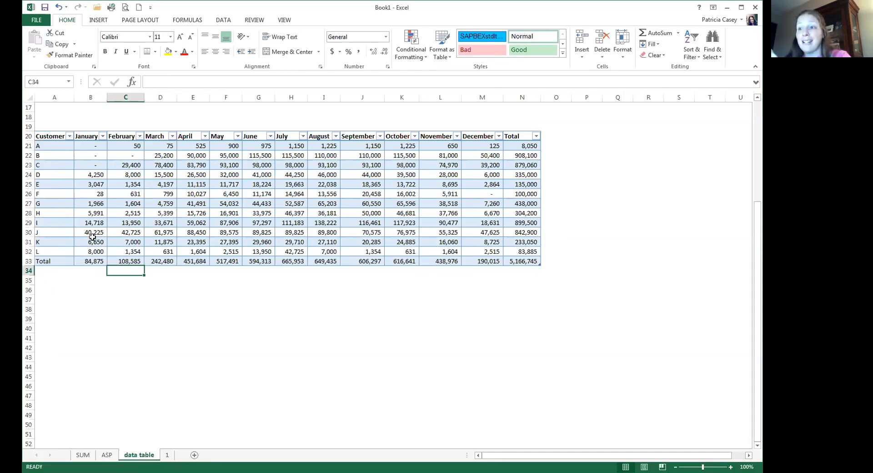
- Delete the entire row 26 containing customer F from the lower table
{"action": "left_click", "coordinate": [29, 195]}
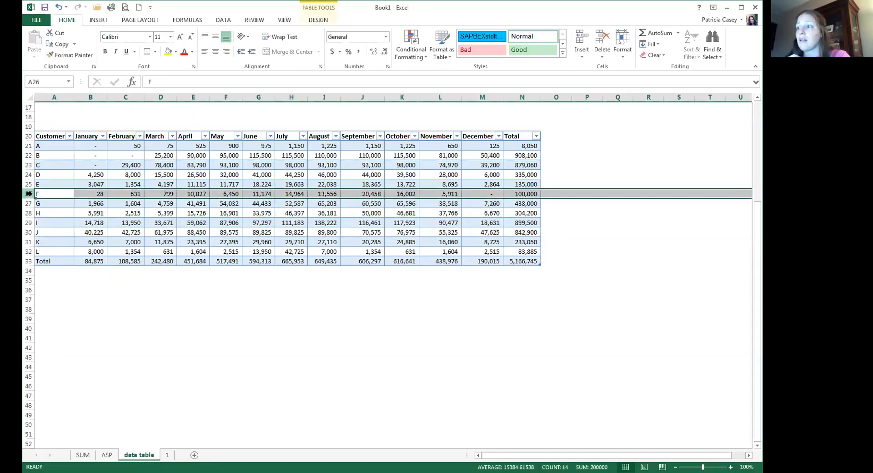
{"action": "key", "text": "shift+F10"}
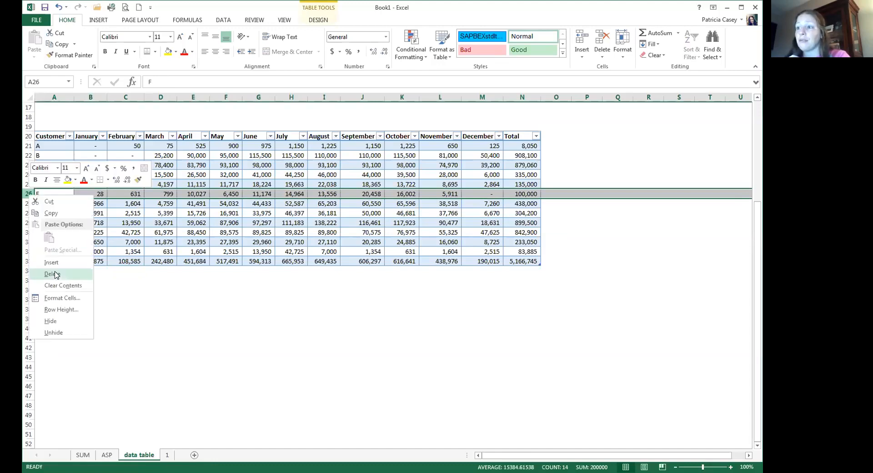
{"action": "left_click", "coordinate": [55, 275]}
{"action": "left_click", "coordinate": [64, 261]}
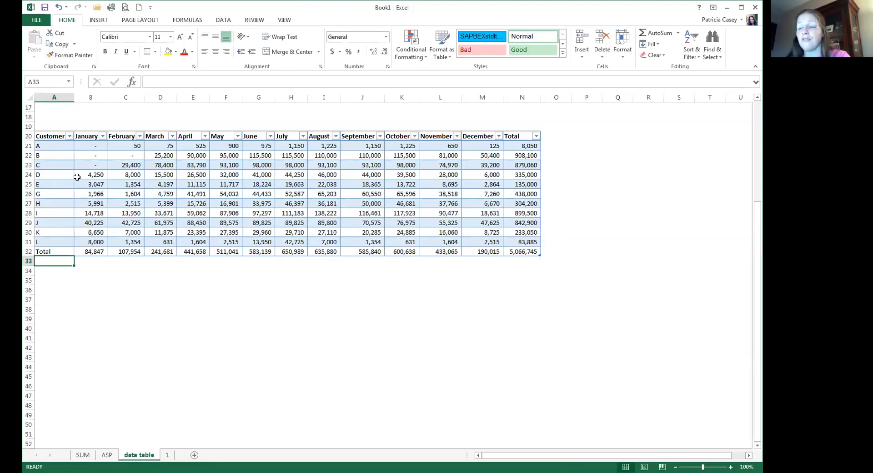
{"action": "left_click", "coordinate": [93, 176]}
{"action": "key", "text": "Down"}
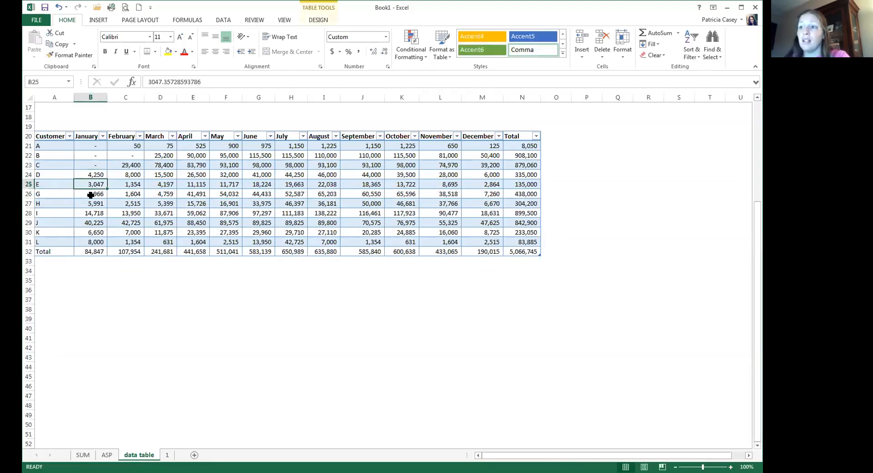
{"action": "left_click", "coordinate": [91, 194]}
{"action": "left_click", "coordinate": [92, 204]}
{"action": "left_click", "coordinate": [93, 213]}
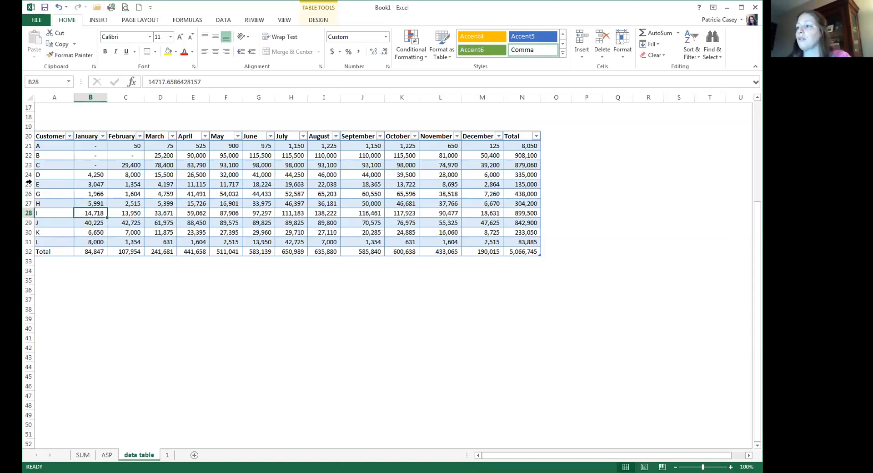
- Center the customer letters in A21:A31 horizontally
{"action": "left_click_drag", "start_coordinate": [52, 146], "coordinate": [48, 235]}
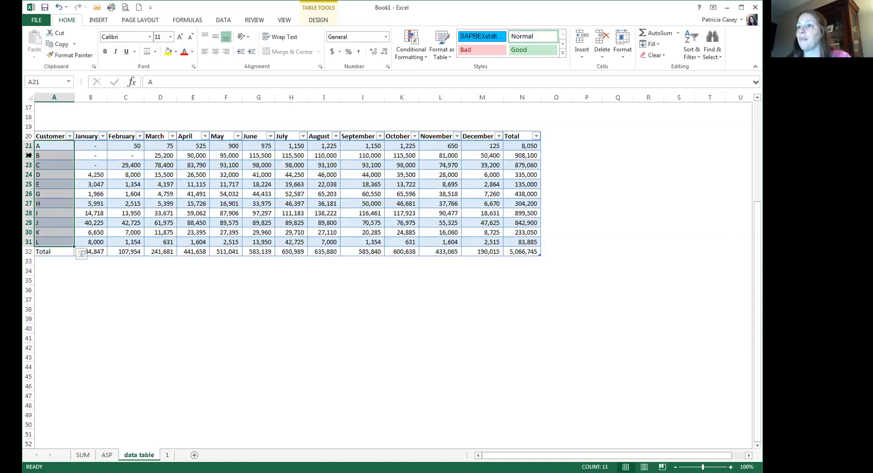
{"action": "left_click_drag", "start_coordinate": [53, 146], "coordinate": [48, 242]}
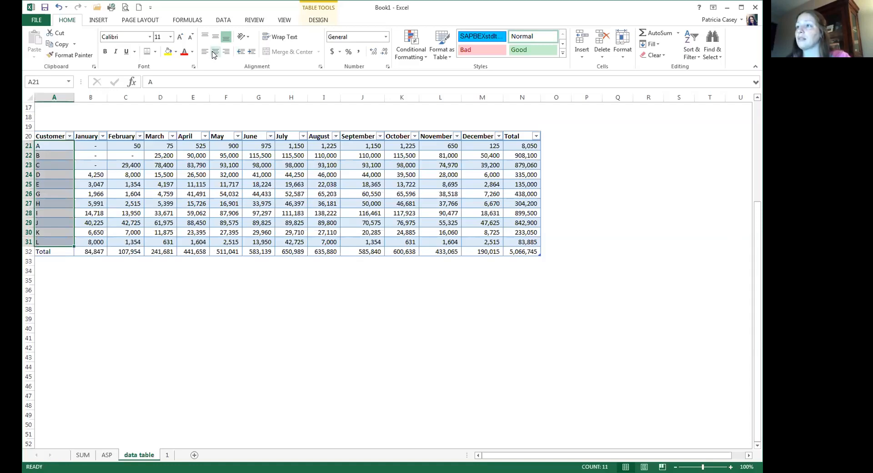
{"action": "left_click", "coordinate": [215, 52]}
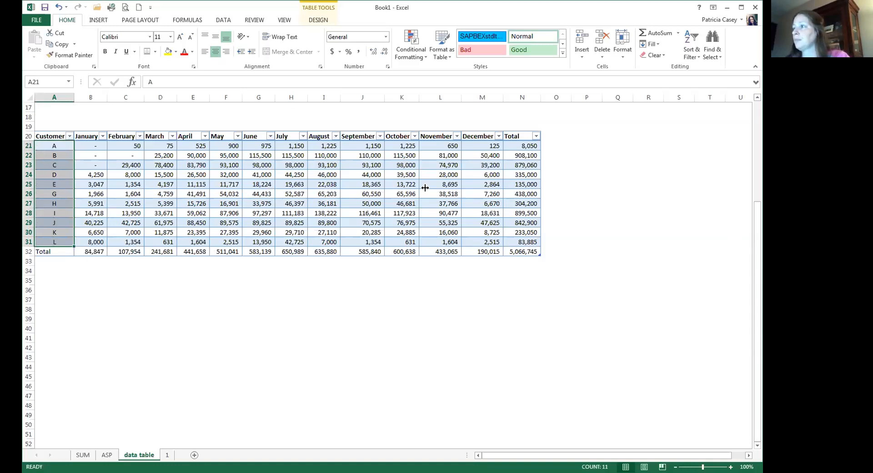
- Narrow the September column (column J) slightly
{"action": "left_click_drag", "start_coordinate": [378, 98], "coordinate": [378, 98]}
{"action": "left_click", "coordinate": [523, 268]}
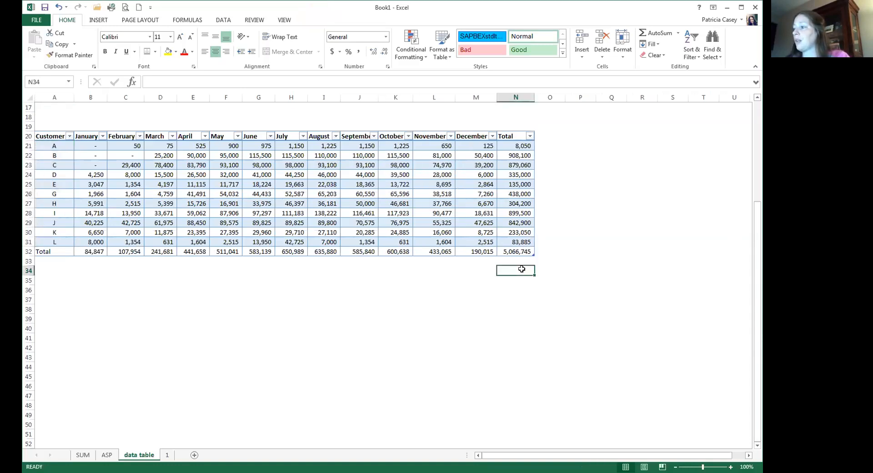
{"action": "scroll", "coordinate": [469, 285], "scroll_direction": "up", "scroll_amount": 5}
{"action": "scroll", "coordinate": [511, 267], "scroll_direction": "down", "scroll_amount": 5}
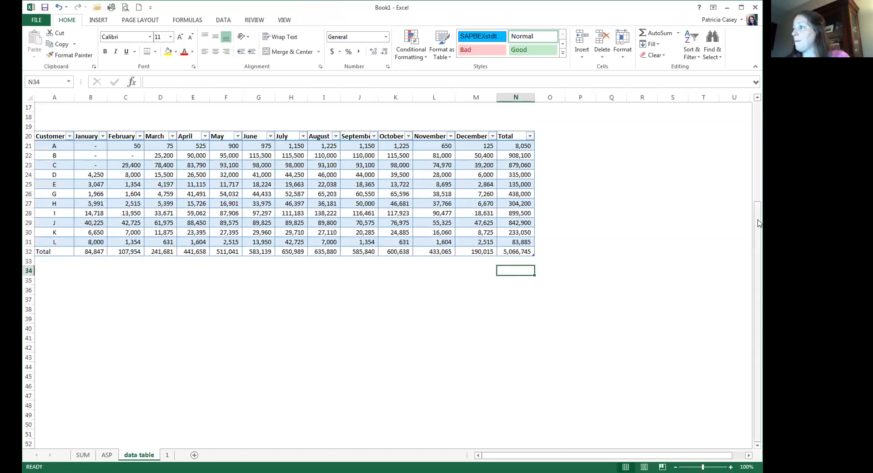
{"action": "left_click_drag", "start_coordinate": [759, 224], "coordinate": [758, 218]}
{"action": "left_click", "coordinate": [421, 289]}
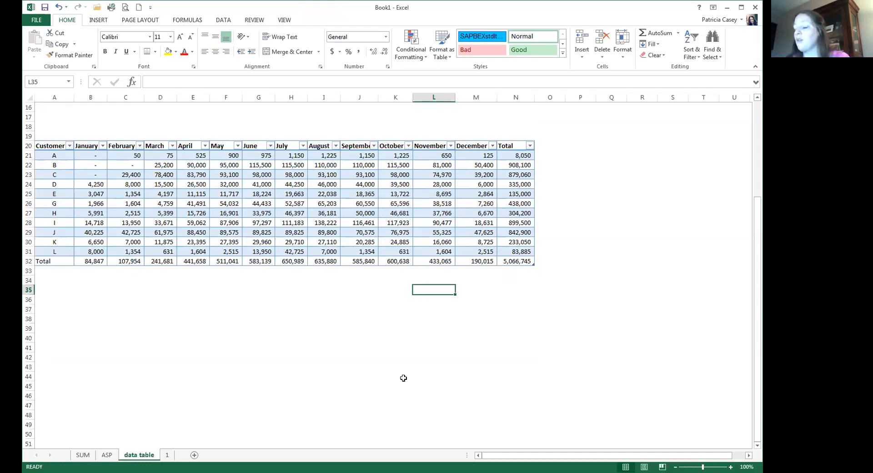
{"action": "left_click", "coordinate": [83, 454]}
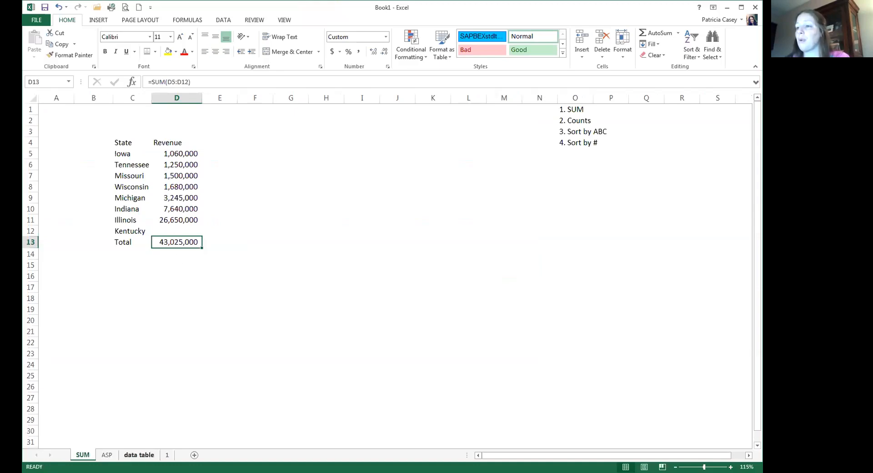
{"action": "left_click", "coordinate": [139, 454]}
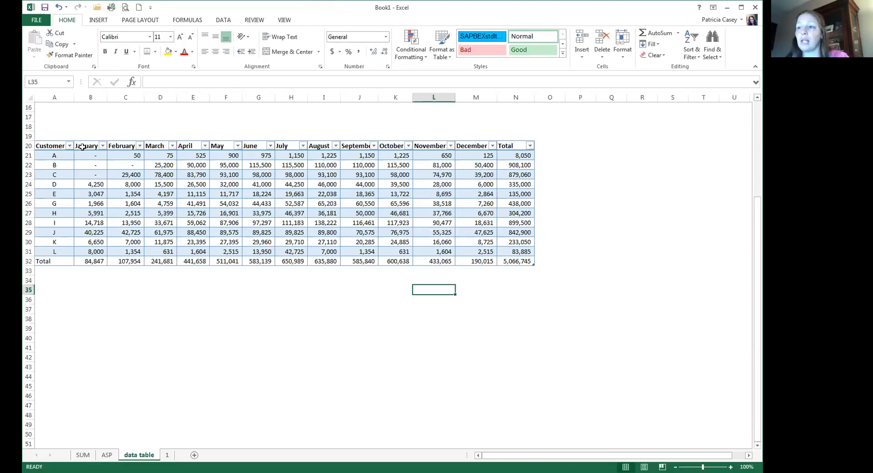
- Copy the month headings January through December from B20:M20 of the lower table
{"action": "left_click_drag", "start_coordinate": [82, 147], "coordinate": [482, 146]}
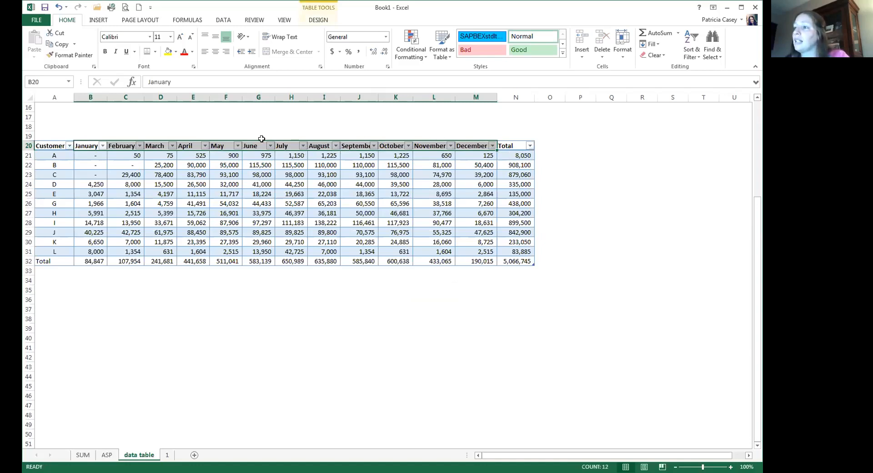
{"action": "right_click", "coordinate": [248, 146]}
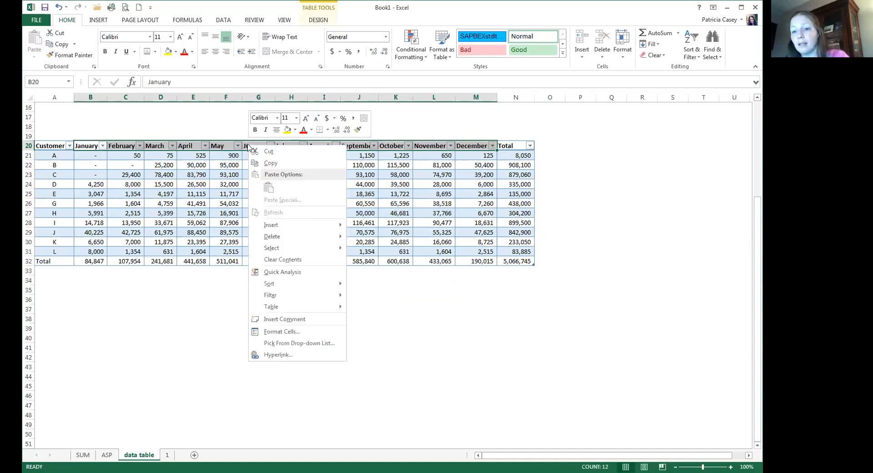
{"action": "left_click", "coordinate": [266, 164]}
- Paste the copied month headings transposed with all formatting at B35, and undo the paste
{"action": "left_click", "coordinate": [93, 290]}
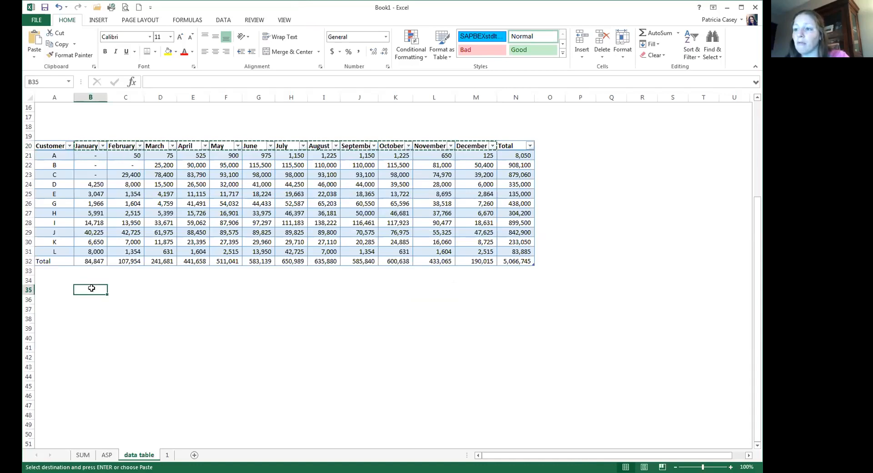
{"action": "right_click", "coordinate": [91, 288]}
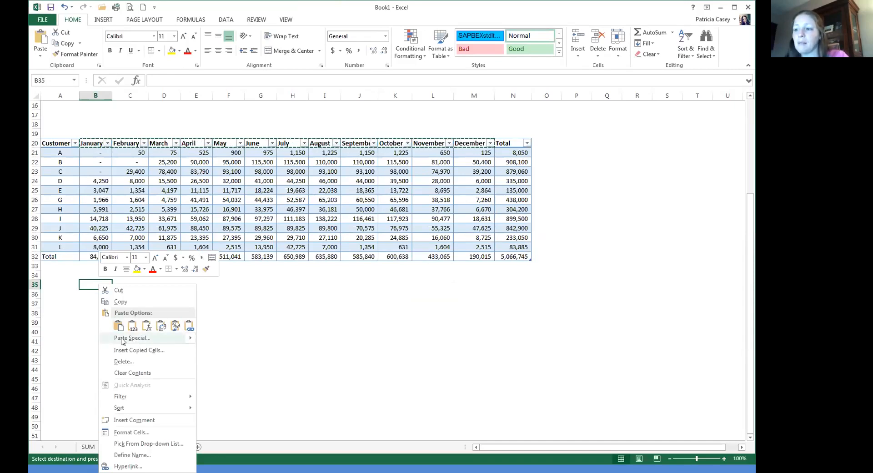
{"action": "left_click", "coordinate": [123, 339]}
{"action": "left_click_drag", "start_coordinate": [105, 284], "coordinate": [217, 129]}
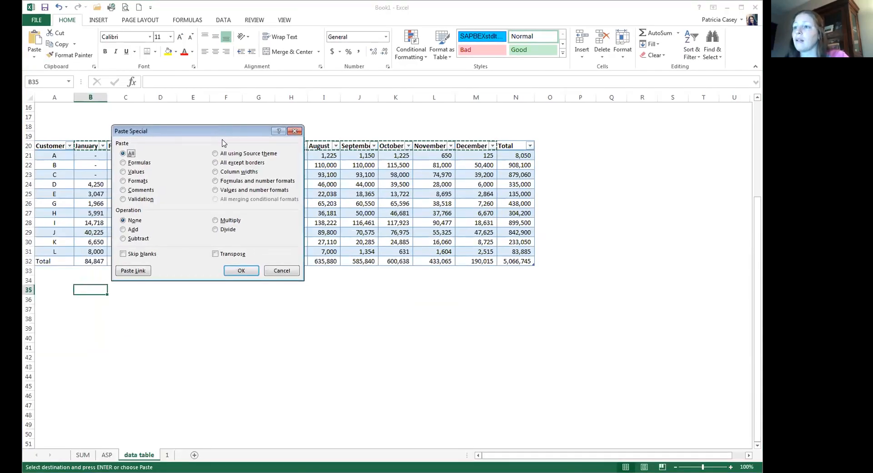
{"action": "left_click", "coordinate": [217, 254]}
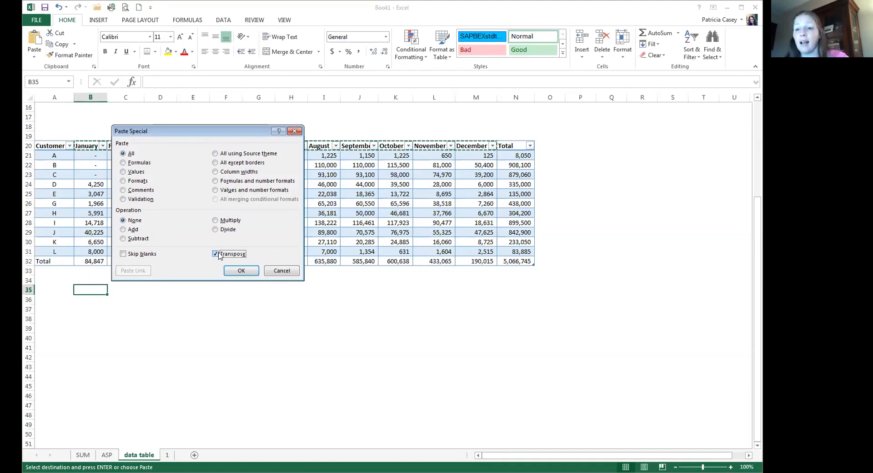
{"action": "left_click", "coordinate": [252, 273]}
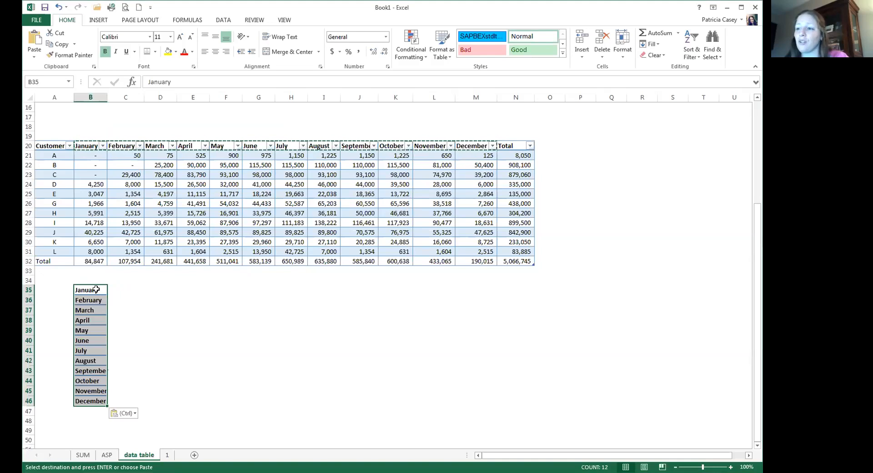
{"action": "left_click", "coordinate": [59, 7]}
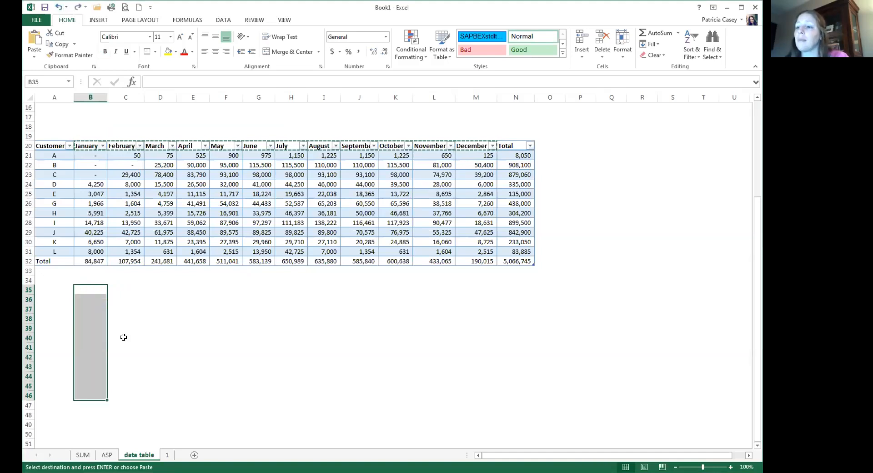
- Paste the copied month headings at B35 as transposed values only
{"action": "left_click", "coordinate": [90, 288]}
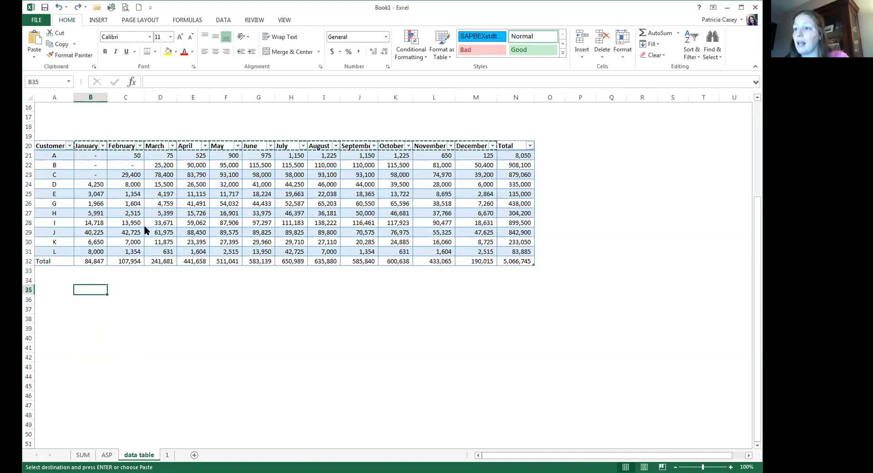
{"action": "key", "text": "ctrl+alt+v"}
{"action": "left_click", "coordinate": [129, 190]}
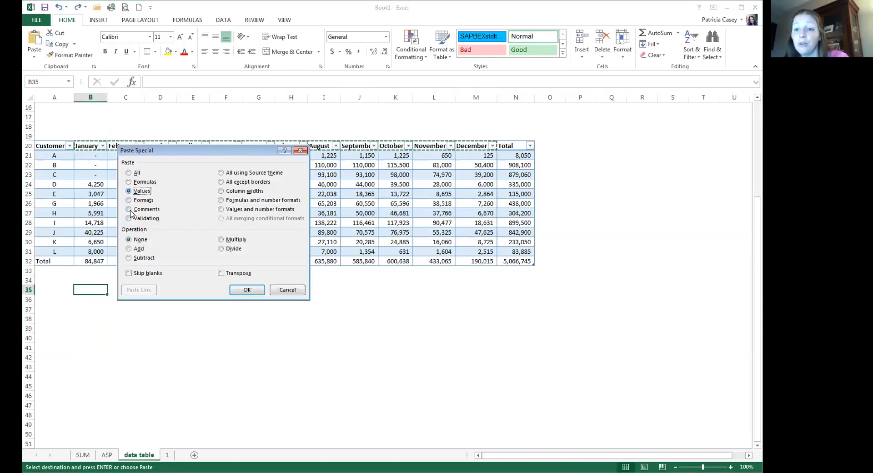
{"action": "left_click", "coordinate": [222, 273]}
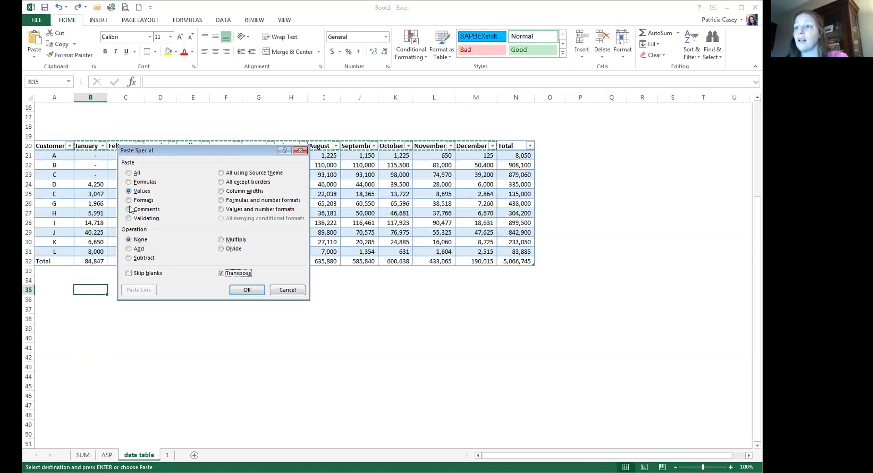
{"action": "left_click", "coordinate": [248, 290]}
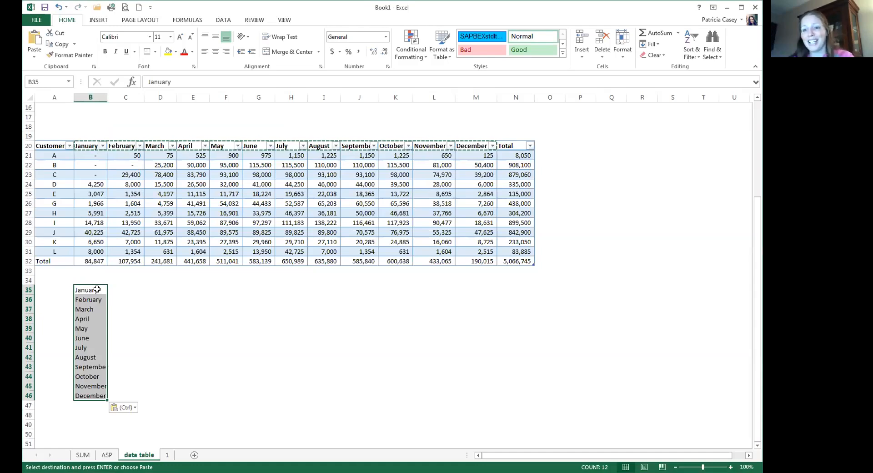
- Copy the Customer heading and letters in A20:A31, and paste them at B34 as transposed values only
{"action": "left_click", "coordinate": [34, 159]}
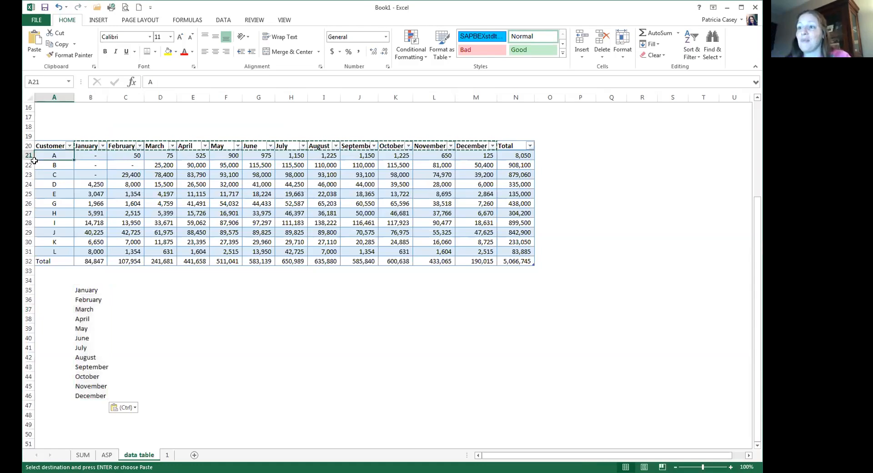
{"action": "left_click_drag", "start_coordinate": [49, 143], "coordinate": [76, 262]}
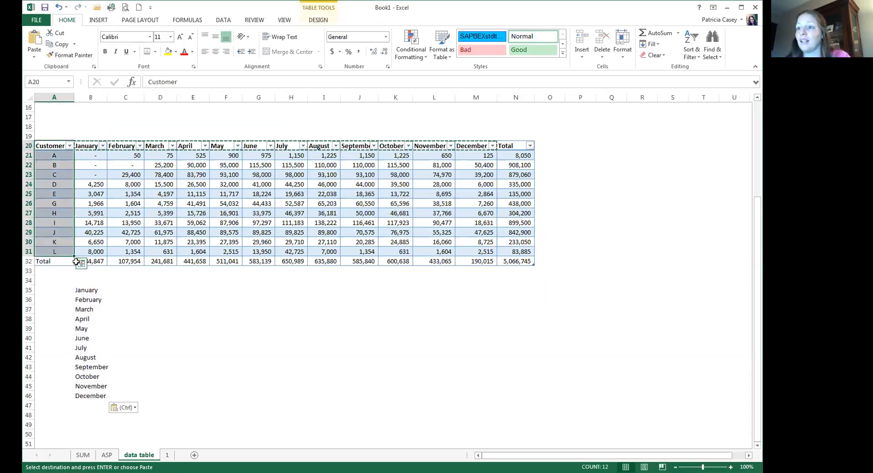
{"action": "right_click", "coordinate": [78, 234]}
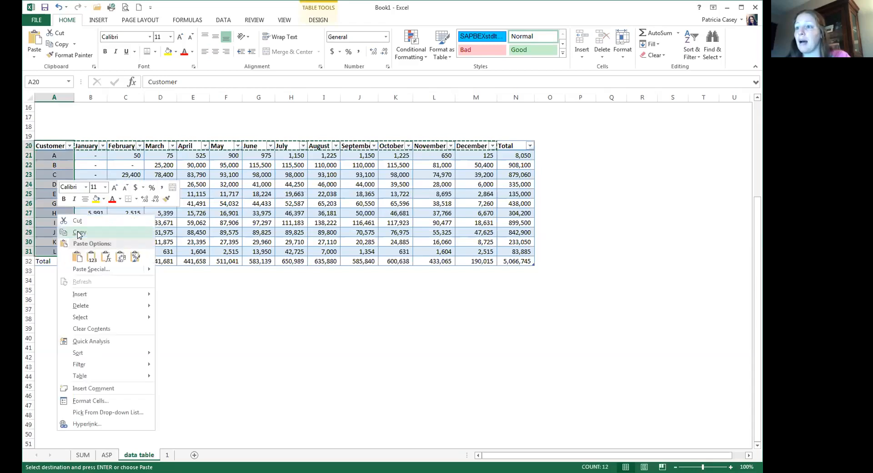
{"action": "left_click", "coordinate": [78, 234]}
{"action": "left_click", "coordinate": [98, 281]}
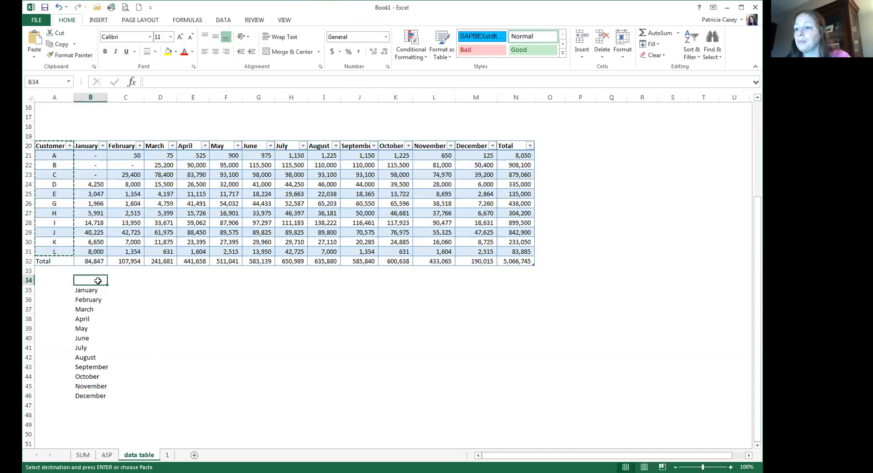
{"action": "right_click", "coordinate": [98, 281]}
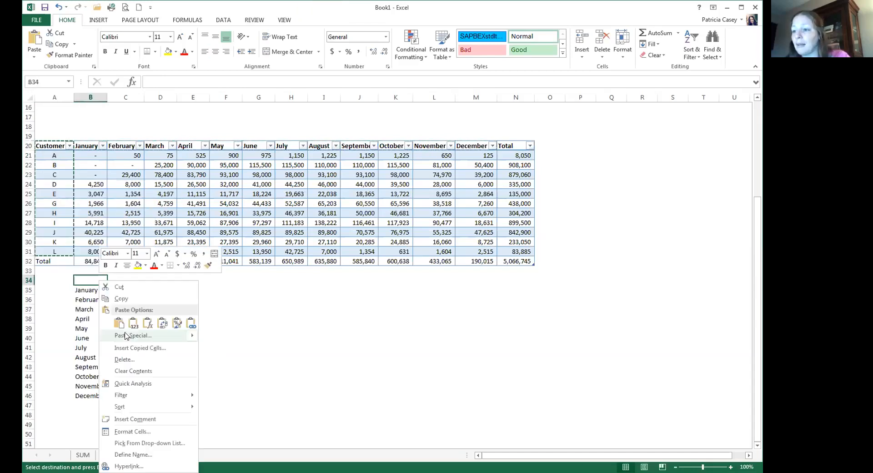
{"action": "left_click", "coordinate": [126, 335]}
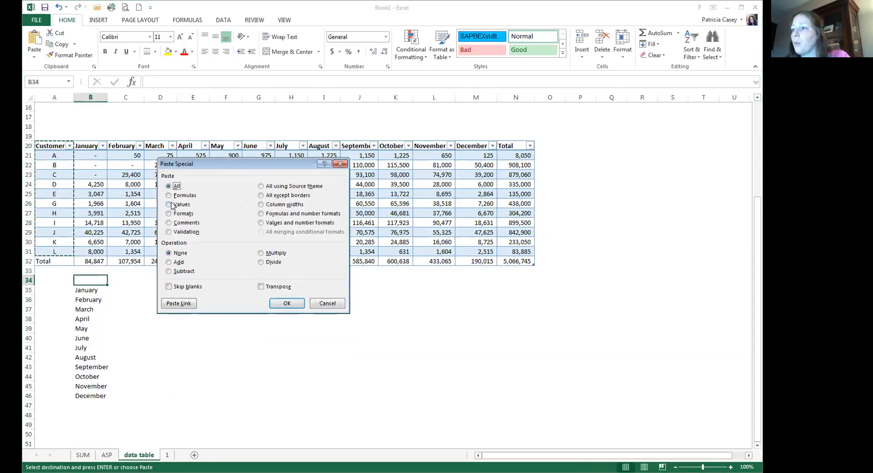
{"action": "left_click", "coordinate": [168, 205]}
{"action": "left_click", "coordinate": [263, 287]}
{"action": "left_click", "coordinate": [290, 303]}
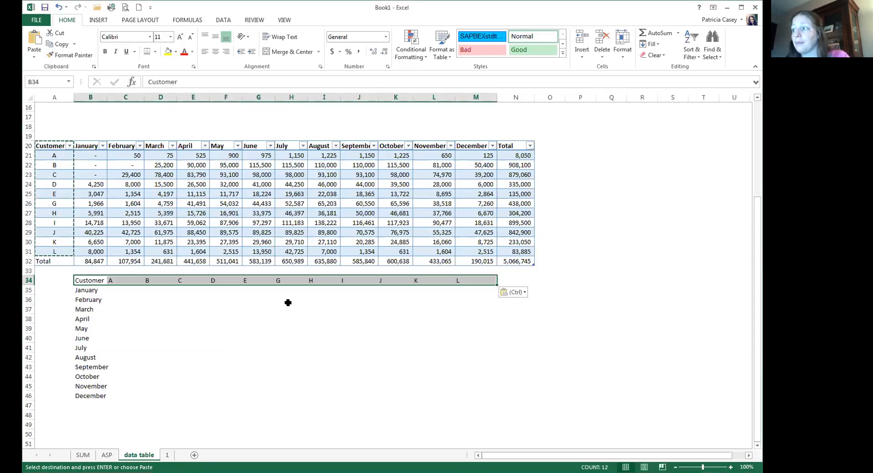
- Select the empty data area C35:M46 between the transposed headings, and return to cell C35
{"action": "left_click_drag", "start_coordinate": [121, 280], "coordinate": [487, 387]}
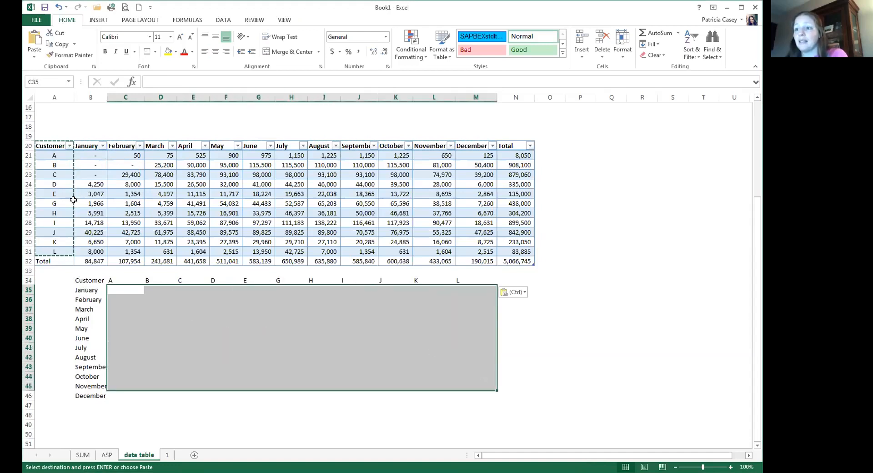
{"action": "left_click_drag", "start_coordinate": [123, 287], "coordinate": [464, 393]}
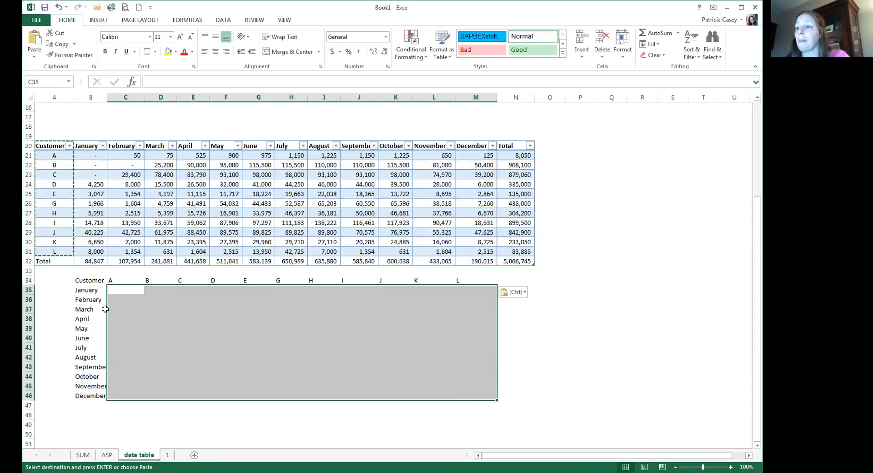
{"action": "left_click", "coordinate": [120, 291]}
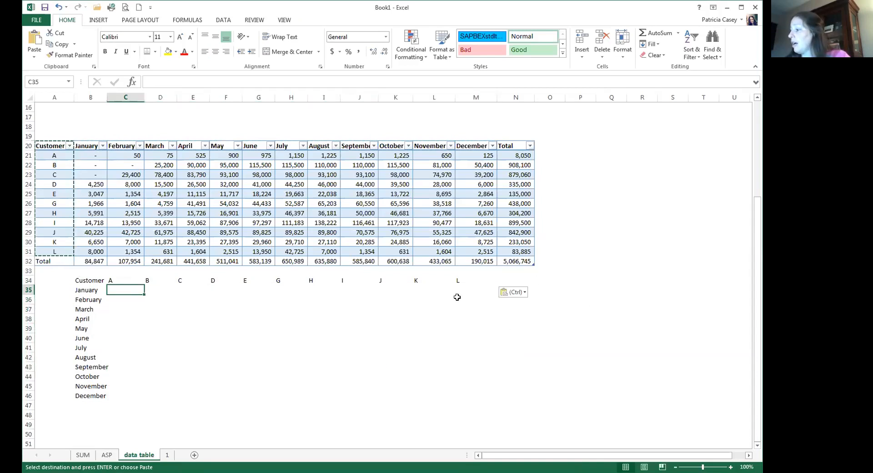
{"action": "left_click", "coordinate": [440, 298]}
{"action": "scroll", "coordinate": [442, 295], "scroll_direction": "up", "scroll_amount": 5}
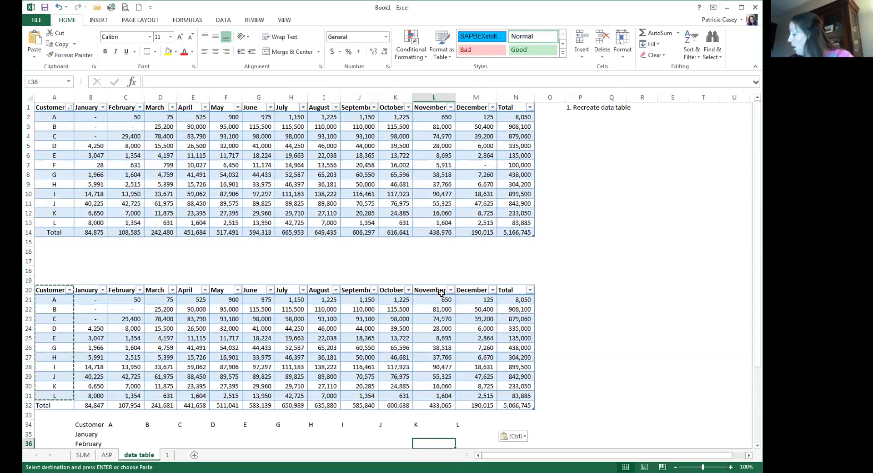
{"action": "scroll", "coordinate": [541, 296], "scroll_direction": "down", "scroll_amount": 5}
{"action": "scroll", "coordinate": [534, 363], "scroll_direction": "up", "scroll_amount": 2}
{"action": "scroll", "coordinate": [533, 362], "scroll_direction": "down", "scroll_amount": 2}
{"action": "left_click", "coordinate": [291, 373]}
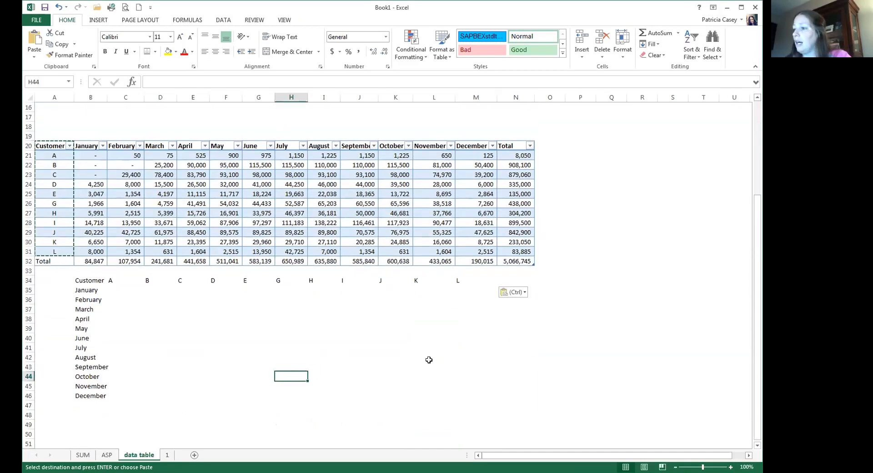
{"action": "left_click", "coordinate": [512, 376]}
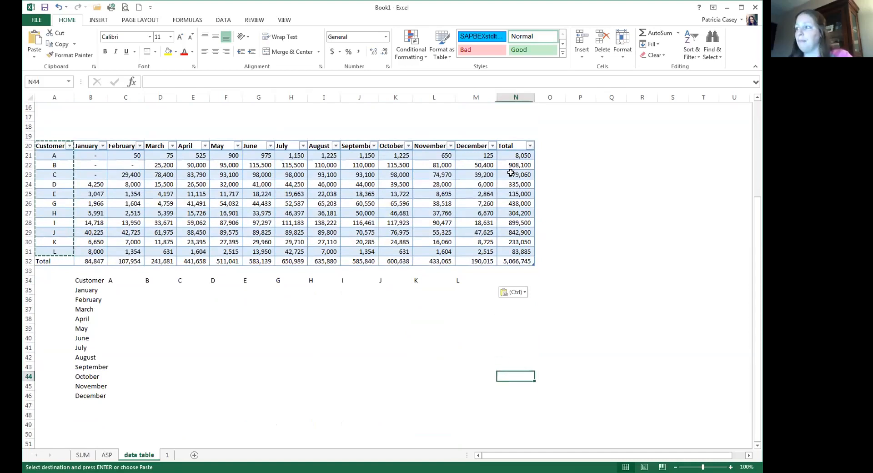
- Jump from N21 to the sheet's last column in row 21, and return to cell A1
{"action": "left_click", "coordinate": [510, 157]}
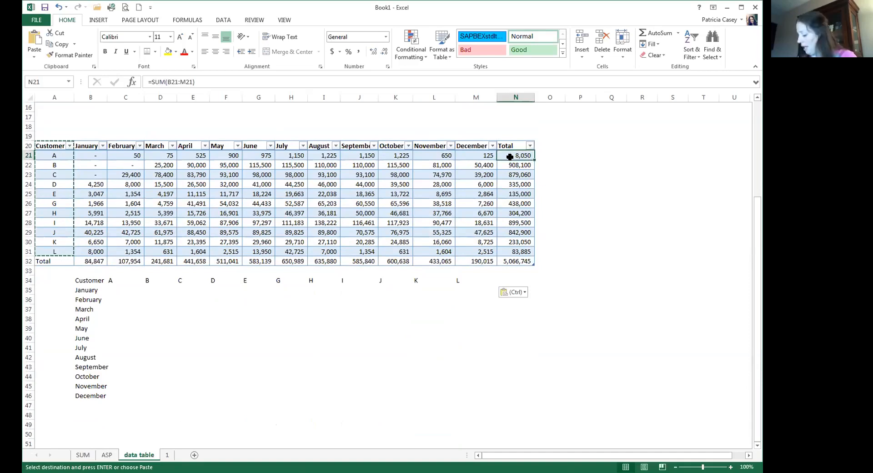
{"action": "key", "text": "ctrl+Right"}
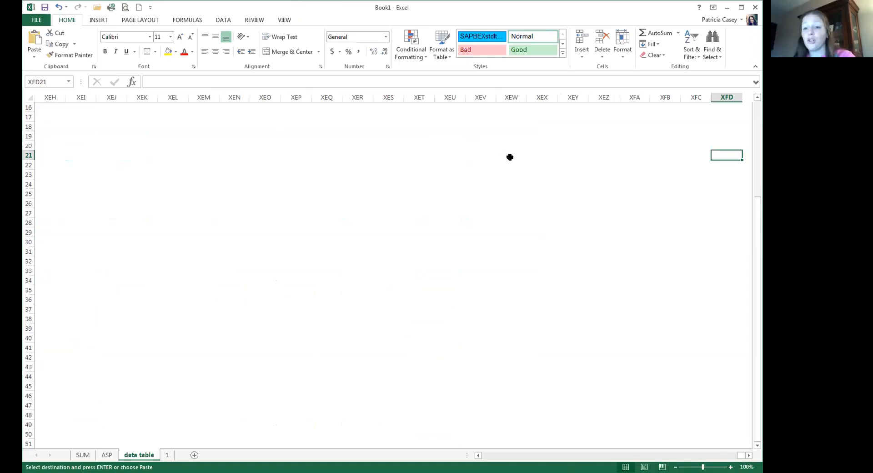
{"action": "key", "text": "ctrl+Home"}
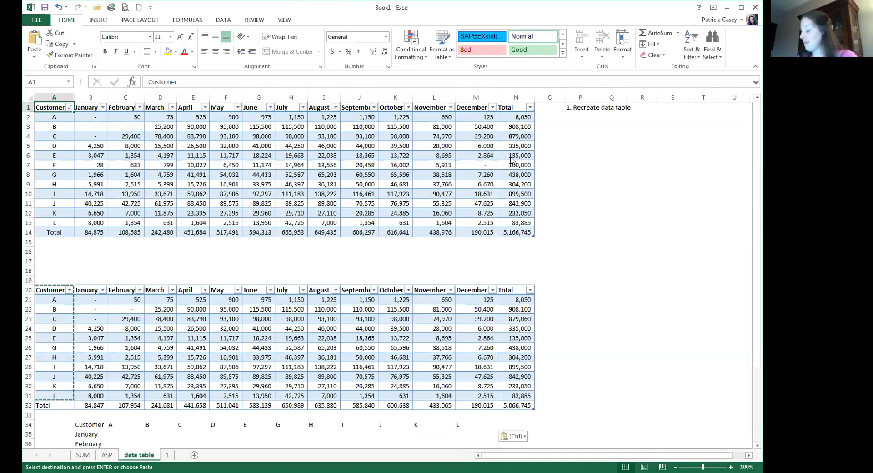
- Jump from the Customer heading in A1 to the Total cell A14 at the end of the upper table's first column
{"action": "key", "text": "ctrl"}
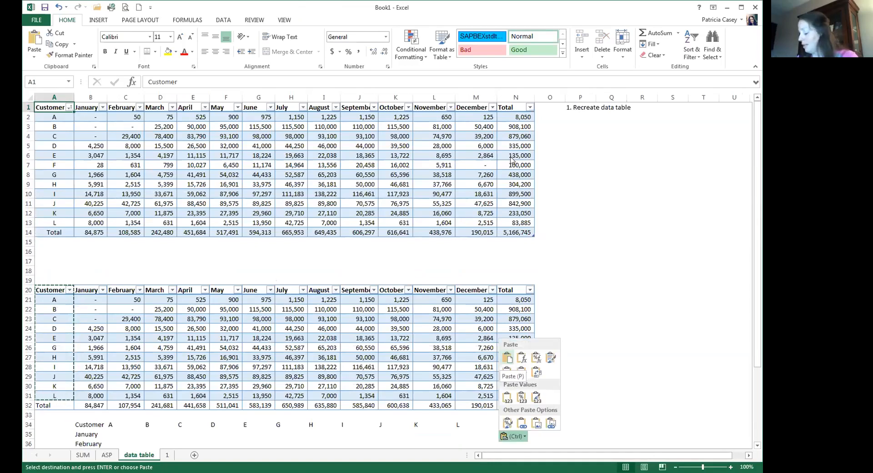
{"action": "left_click", "coordinate": [50, 107]}
{"action": "mouse_move", "coordinate": [50, 107]}
{"action": "left_mouse_down"}
{"action": "mouse_move", "coordinate": [75, 118]}
{"action": "mouse_move", "coordinate": [52, 111]}
{"action": "left_mouse_up"}
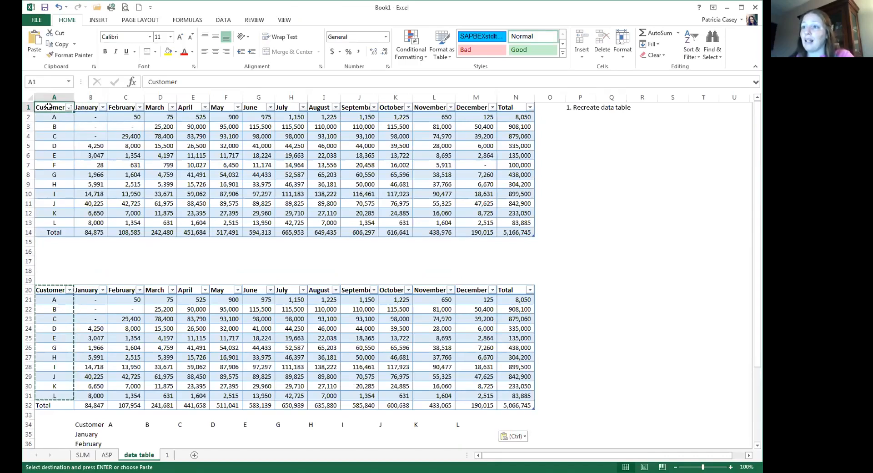
{"action": "left_click", "coordinate": [54, 107]}
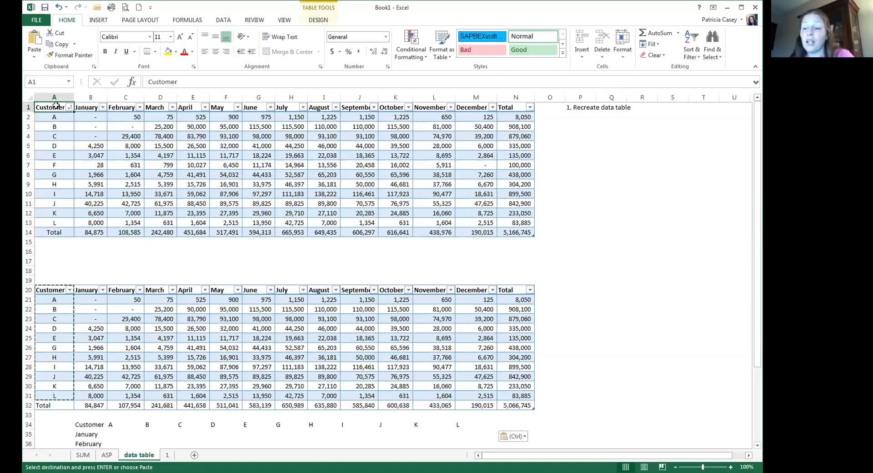
{"action": "key", "text": "ctrl+Down"}
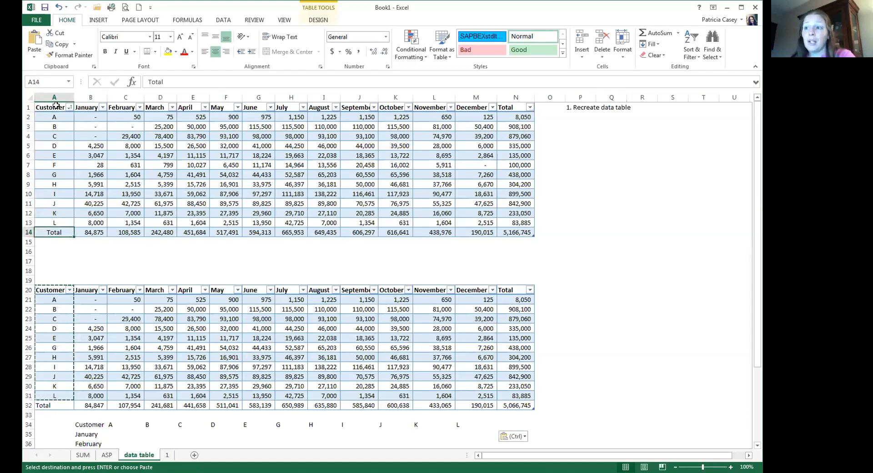
{"action": "key", "text": "Right"}
{"action": "key", "text": "Left"}
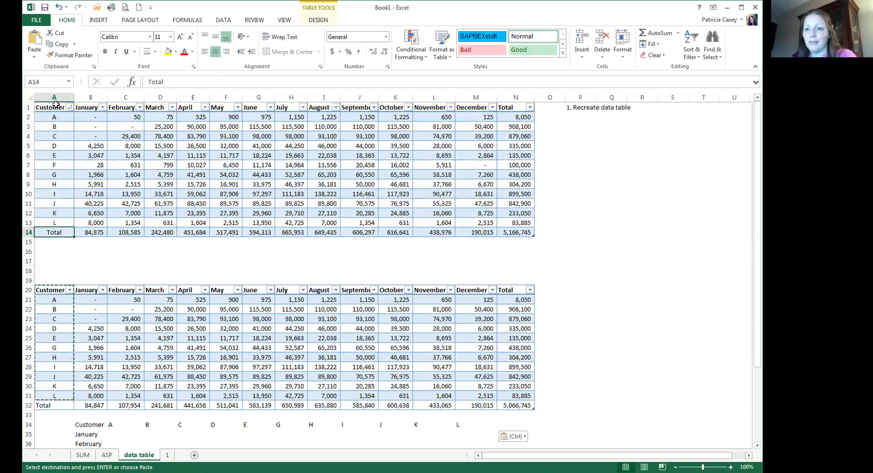
{"action": "key", "text": "ctrl"}
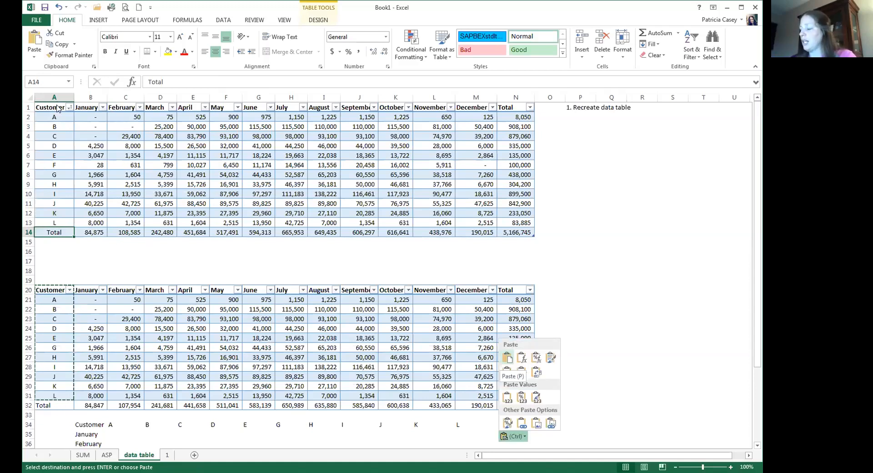
{"action": "left_click", "coordinate": [58, 237]}
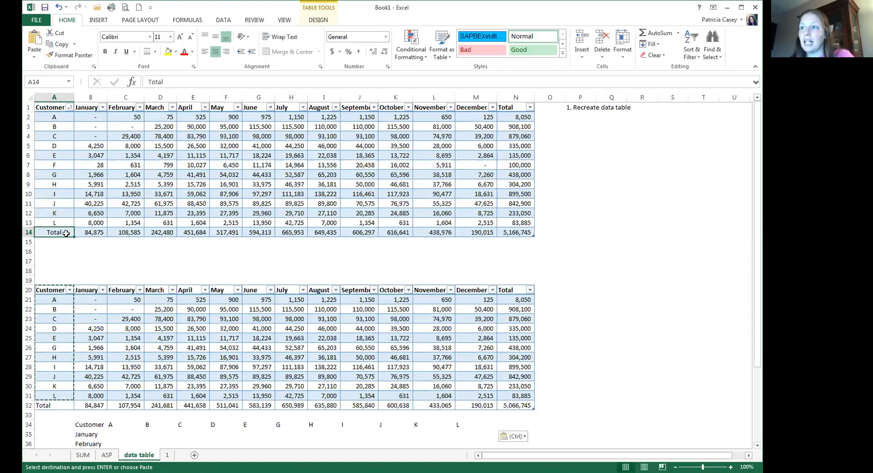
- Select the grand total in N14 at the end of the upper table's Total row, and move to blank cell O15
{"action": "key", "text": "ctrl"}
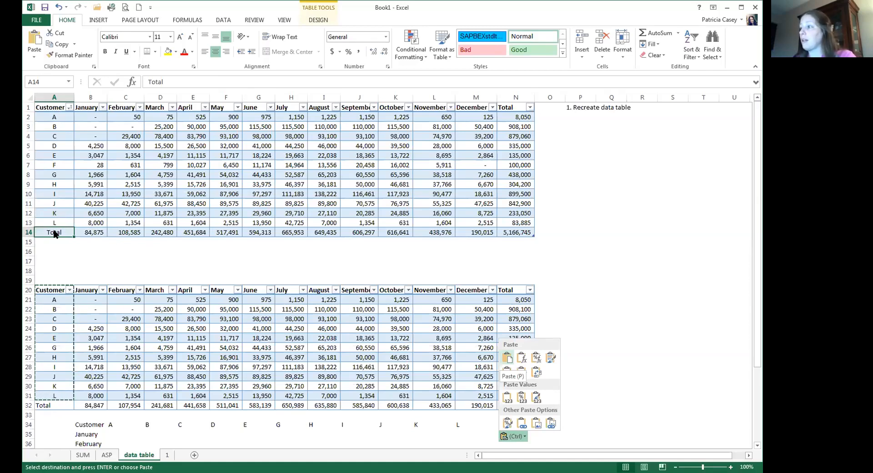
{"action": "key", "text": "Right"}
{"action": "key", "text": "Right"}
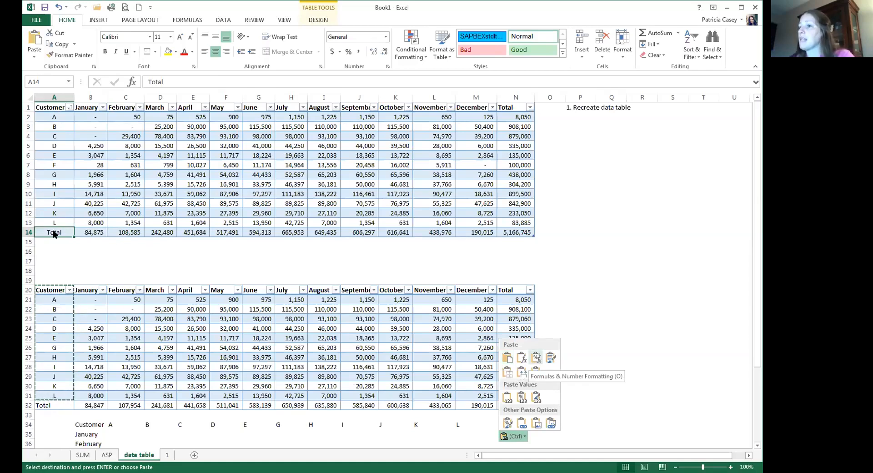
{"action": "left_click", "coordinate": [520, 233]}
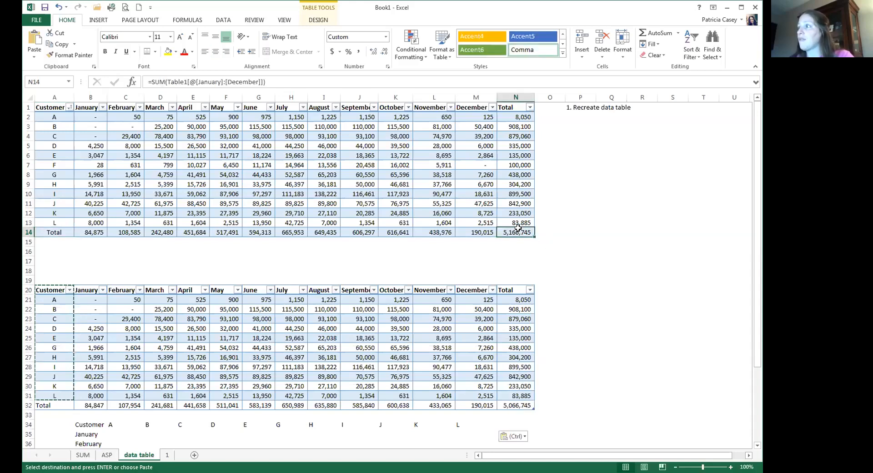
{"action": "left_click", "coordinate": [546, 240]}
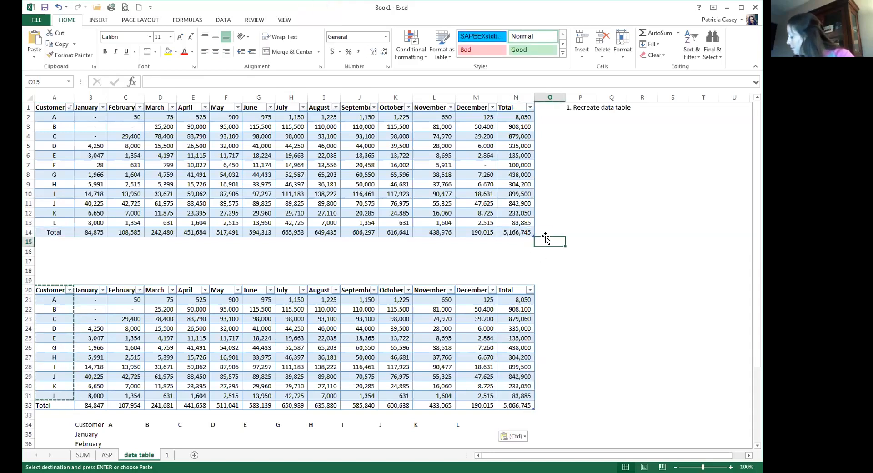
- Select customer A's January cell B21 in the lower table and cancel the pending copy of A20:A31
{"action": "scroll", "coordinate": [156, 132], "scroll_direction": "down", "scroll_amount": 5}
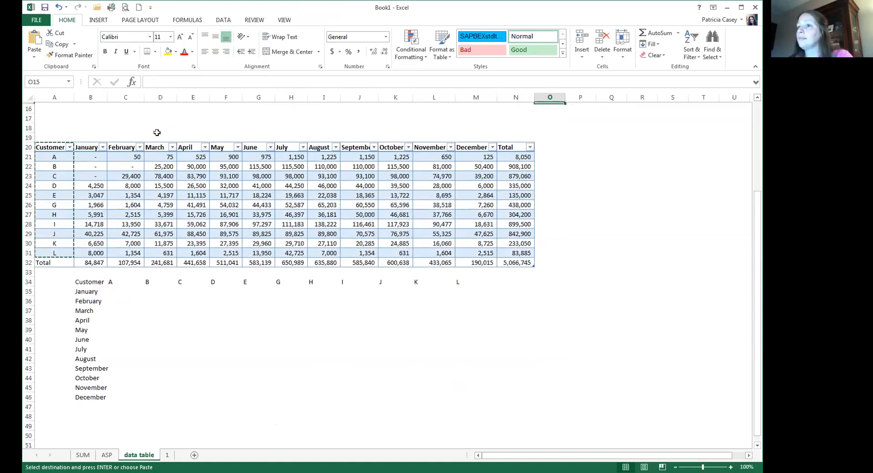
{"action": "scroll", "coordinate": [139, 181], "scroll_direction": "up", "scroll_amount": 1}
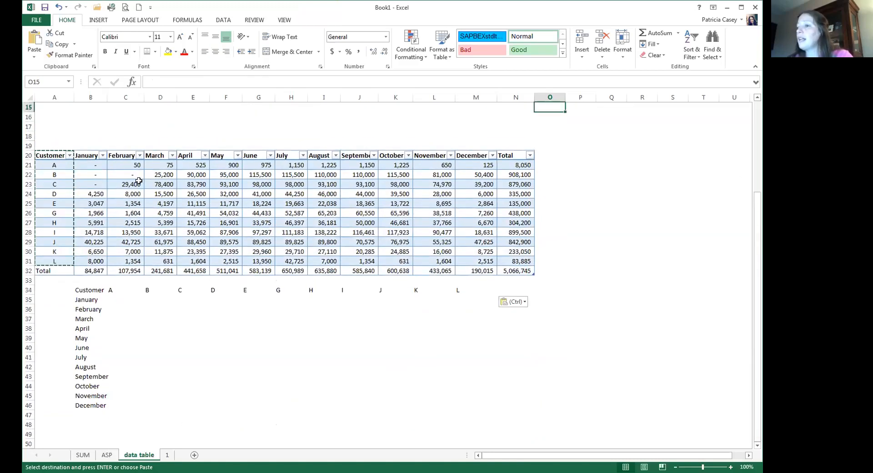
{"action": "left_click", "coordinate": [95, 165]}
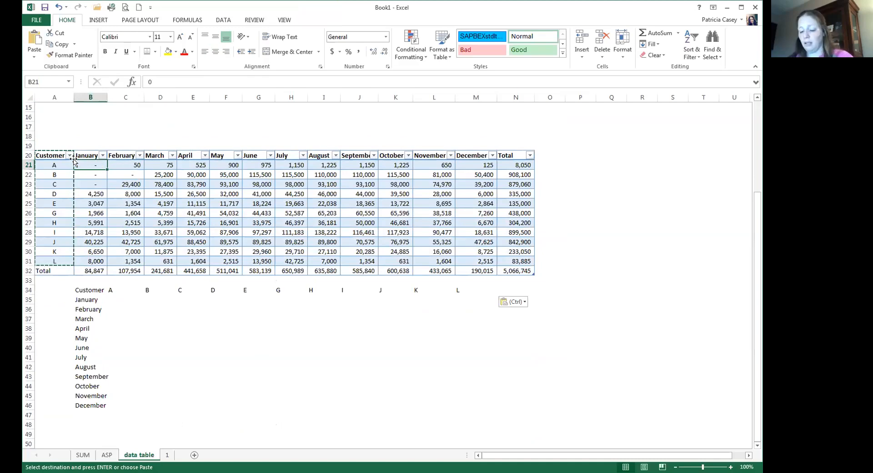
{"action": "key", "text": "Escape"}
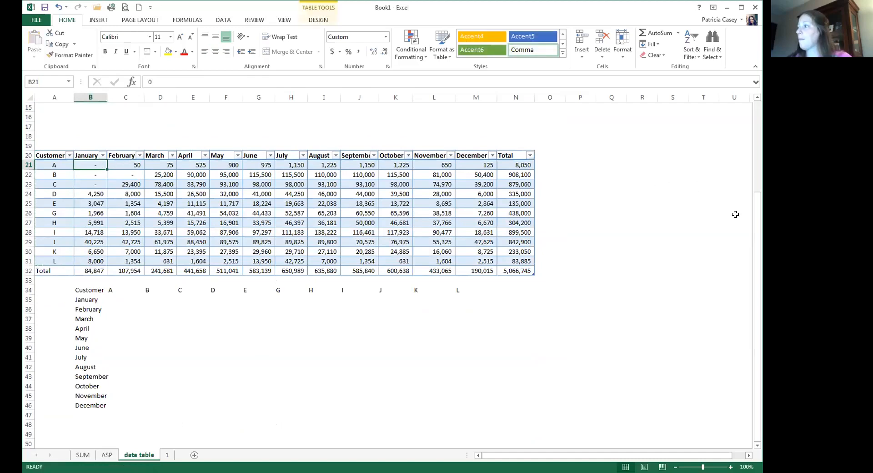
{"action": "scroll", "coordinate": [754, 234], "scroll_direction": "up", "scroll_amount": 1}
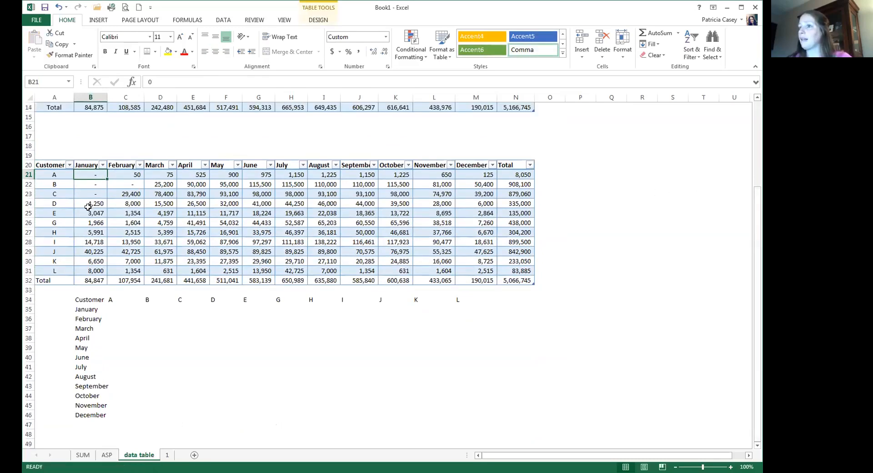
- Review the SUM sheet and the total price formula in E11 on the ASP sheet, and return to the data table sheet
{"action": "left_click", "coordinate": [83, 455]}
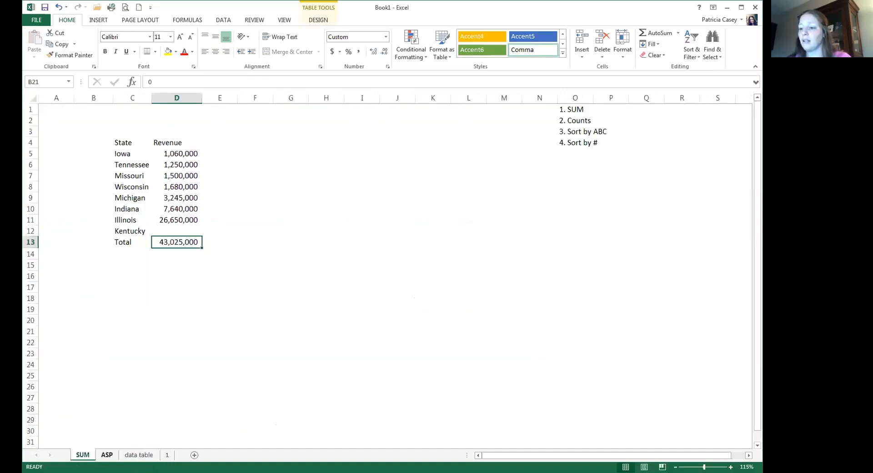
{"action": "left_click", "coordinate": [107, 455]}
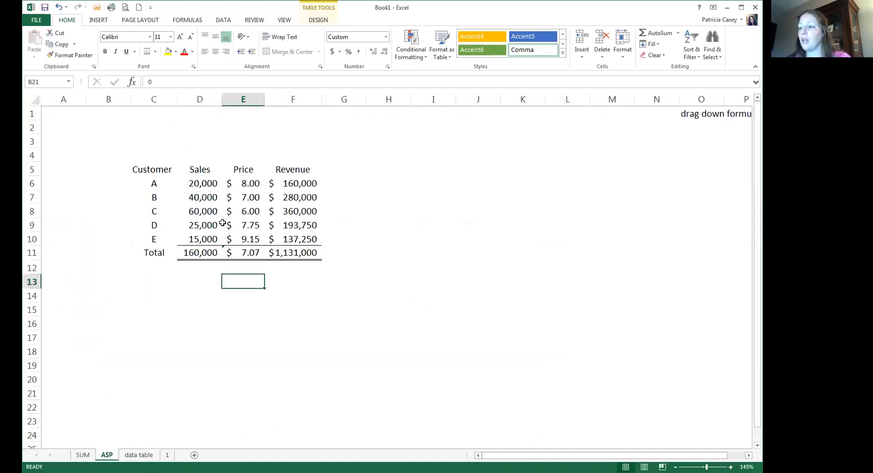
{"action": "left_click", "coordinate": [246, 256]}
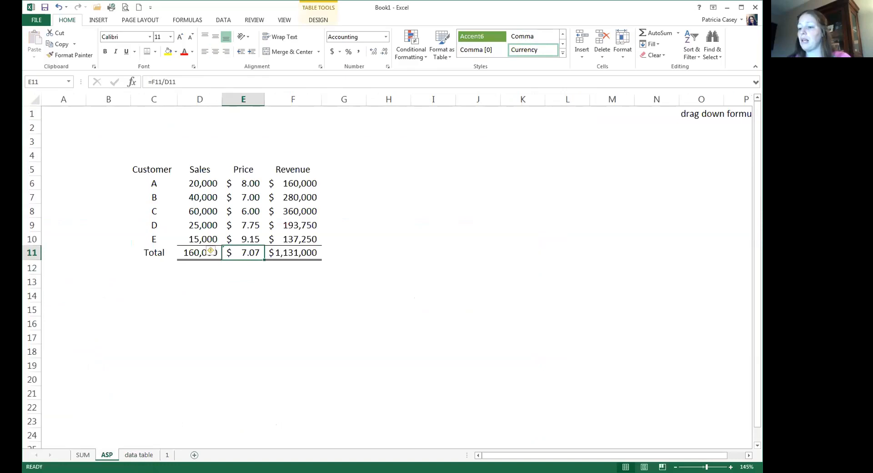
{"action": "left_click", "coordinate": [139, 455]}
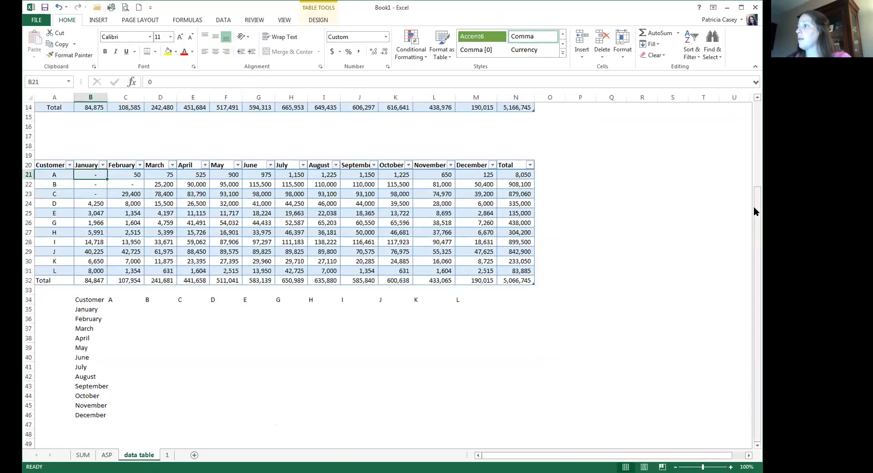
- Select B2 and A2 in the upper table, extend the selection to A2:B2, and reduce it to A2 again
{"action": "left_click", "coordinate": [757, 114]}
{"action": "left_click", "coordinate": [99, 115]}
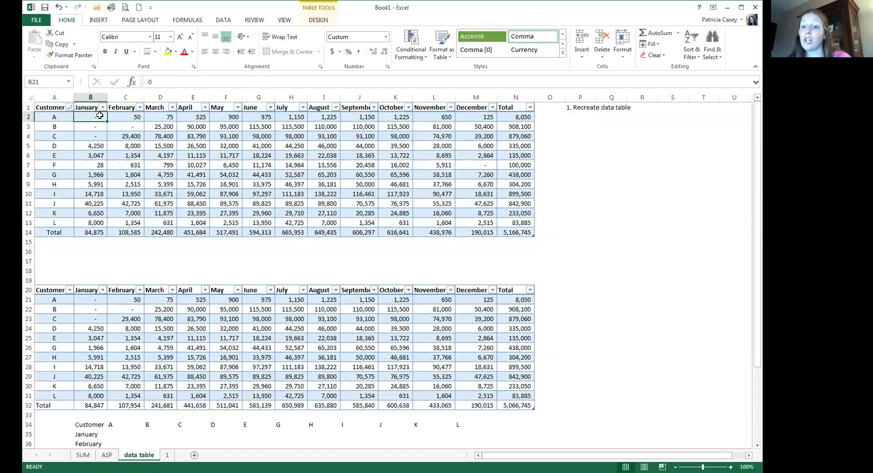
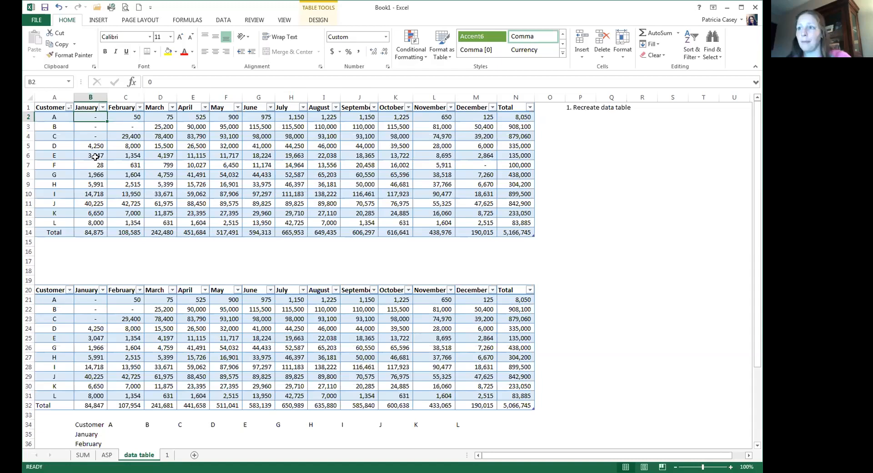
{"action": "left_click", "coordinate": [65, 118]}
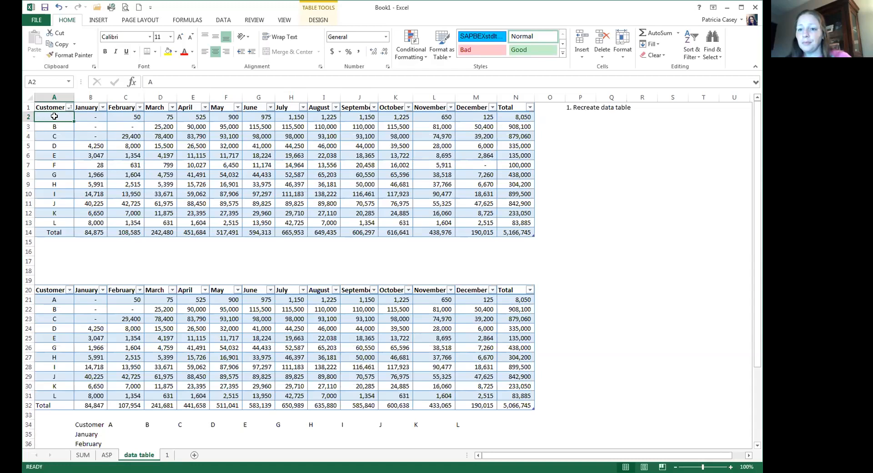
{"action": "key", "text": "shift+Right"}
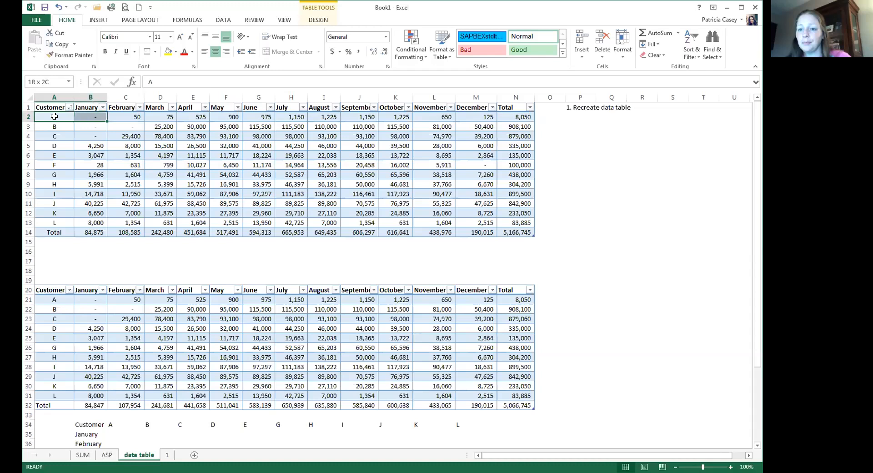
{"action": "left_click", "coordinate": [54, 116]}
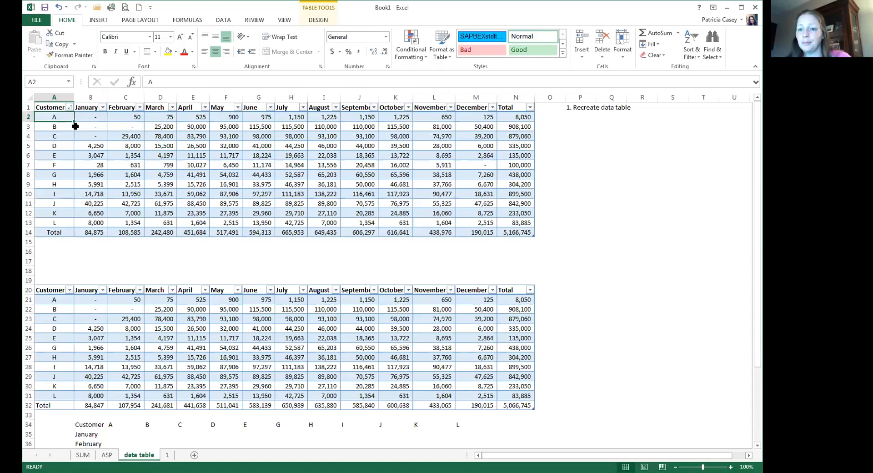
- Move between the customer B heading in D34 and the empty January cell D35 in the transposed layout
{"action": "left_click", "coordinate": [127, 245]}
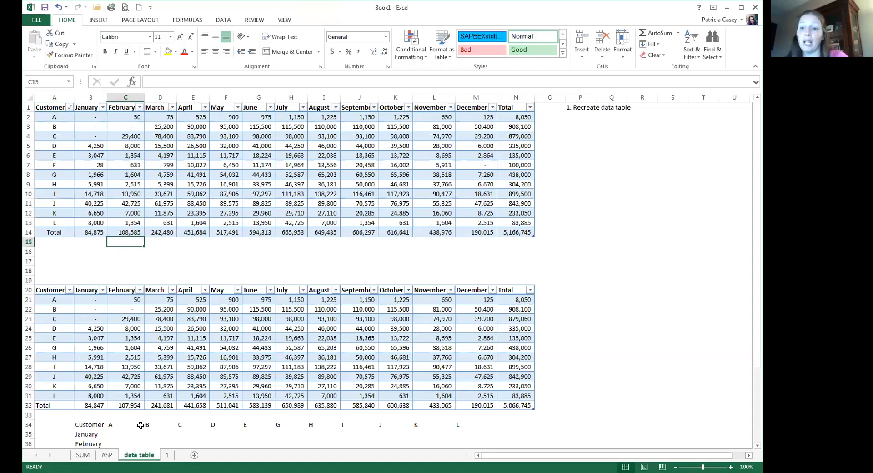
{"action": "scroll", "coordinate": [165, 305], "scroll_direction": "down", "scroll_amount": 5}
{"action": "left_click", "coordinate": [147, 290]}
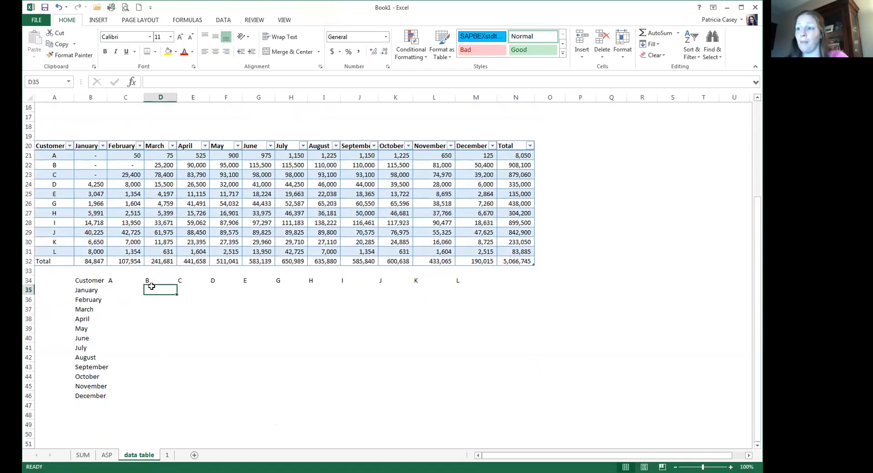
{"action": "left_click", "coordinate": [149, 283]}
{"action": "left_click", "coordinate": [158, 289]}
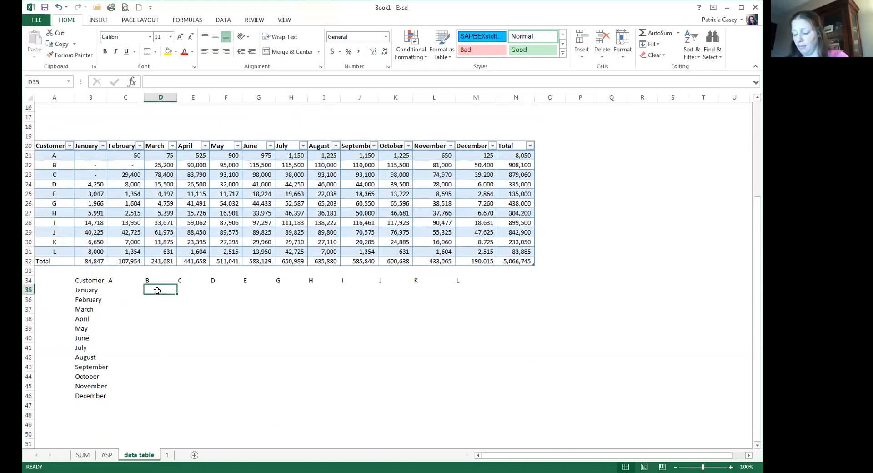
{"action": "left_click", "coordinate": [169, 282]}
{"action": "left_click", "coordinate": [162, 296]}
{"action": "left_click", "coordinate": [154, 291]}
{"action": "left_click", "coordinate": [148, 282]}
{"action": "left_click", "coordinate": [152, 290]}
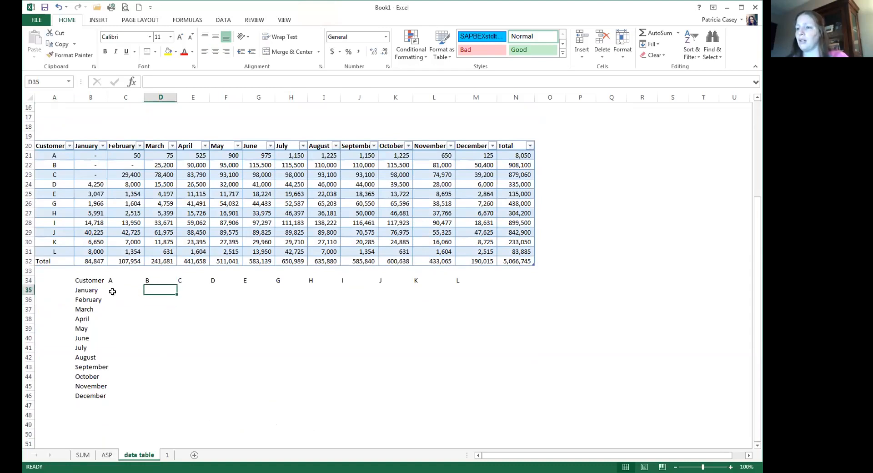
- Go through the January and February headings in B35:B36 and the lower table's February cells C31 and C30
{"action": "left_click", "coordinate": [88, 288]}
{"action": "left_click", "coordinate": [87, 298]}
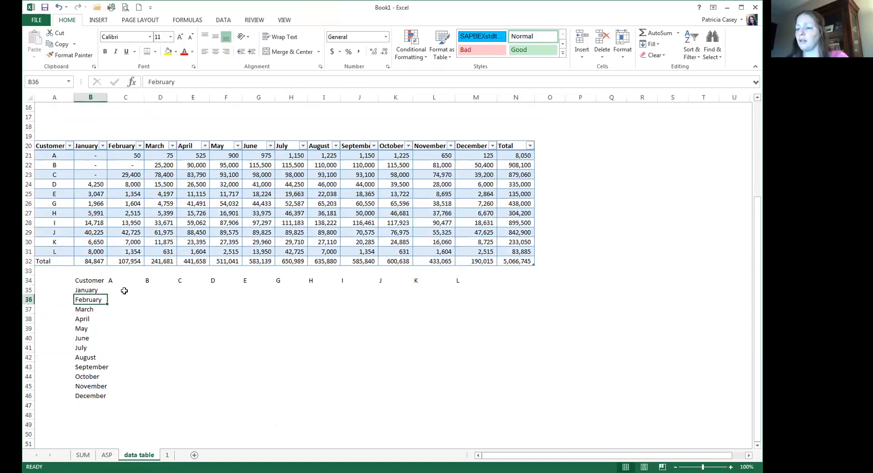
{"action": "left_click", "coordinate": [112, 287]}
{"action": "left_click", "coordinate": [135, 250]}
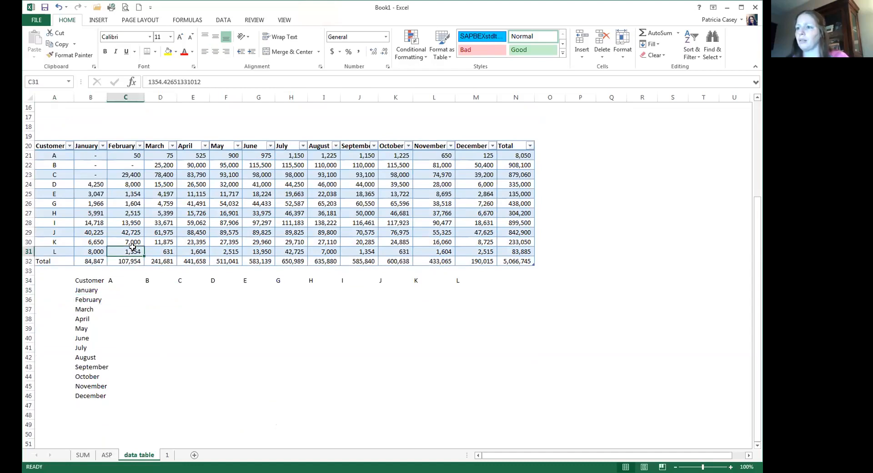
{"action": "left_click", "coordinate": [131, 243]}
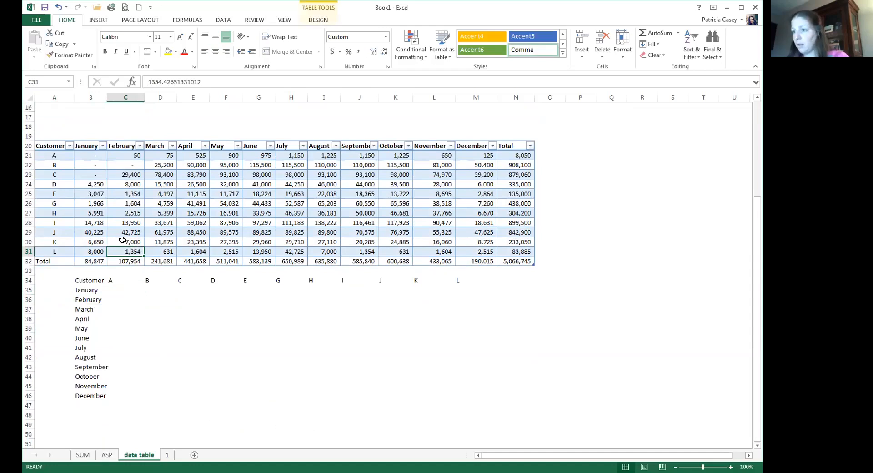
- Compare the upper and lower tables, and select the January heading B35 and the empty customer A cell C35
{"action": "scroll", "coordinate": [129, 277], "scroll_direction": "up", "scroll_amount": 5}
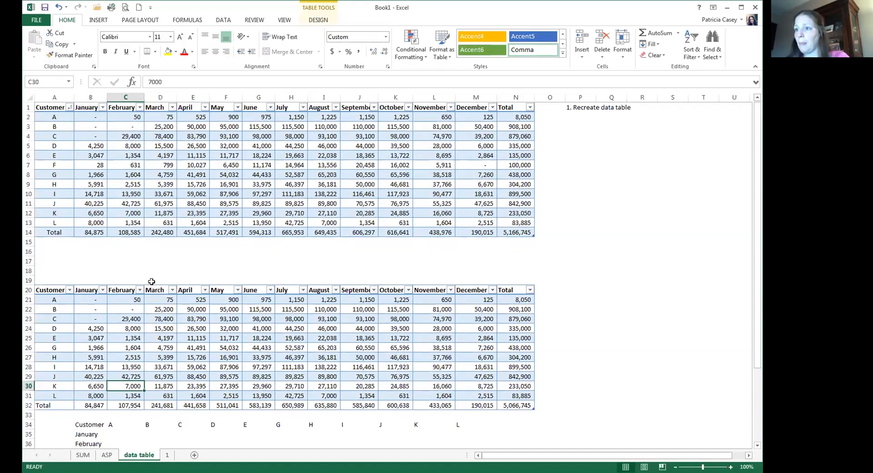
{"action": "scroll", "coordinate": [55, 194], "scroll_direction": "down", "scroll_amount": 5}
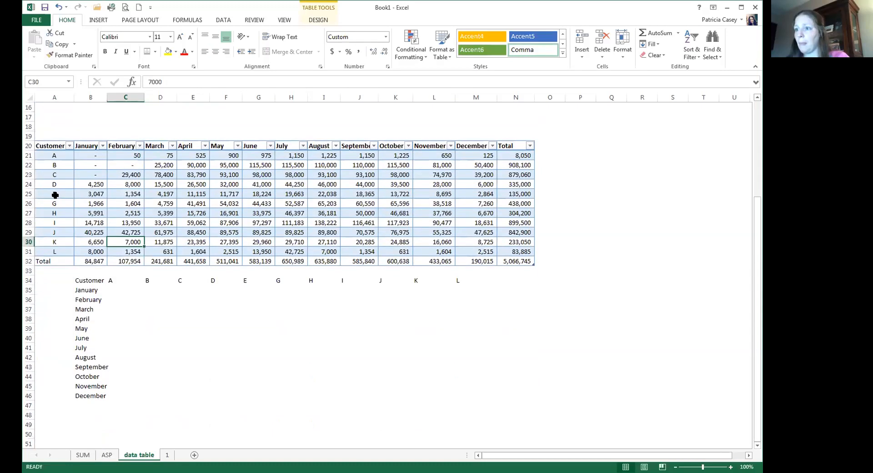
{"action": "left_click", "coordinate": [83, 291]}
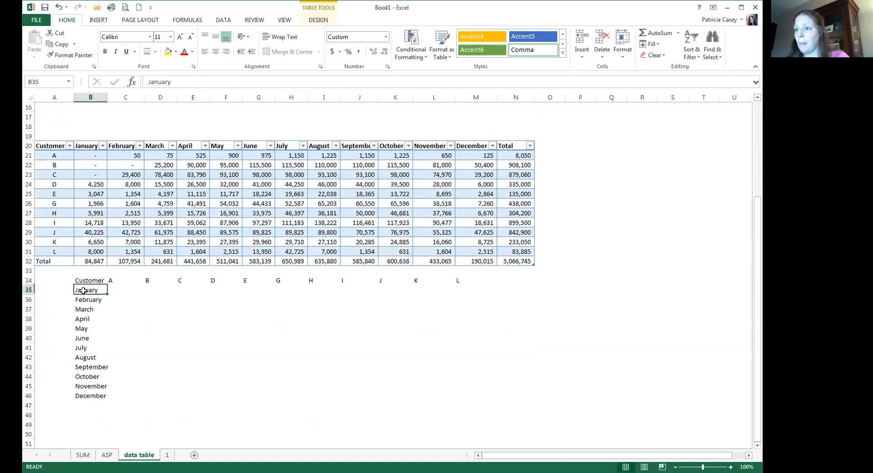
{"action": "left_click", "coordinate": [127, 289]}
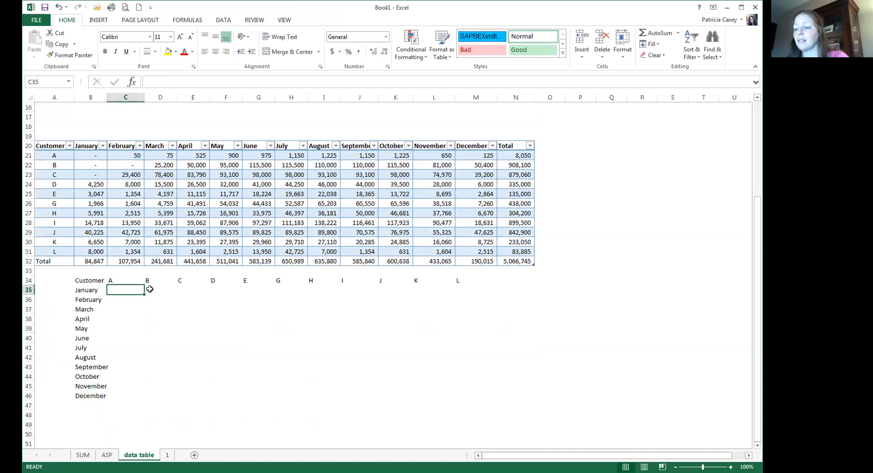
- Clear the transposed customer headings A to E one by one from C34:G34
{"action": "left_click", "coordinate": [118, 281]}
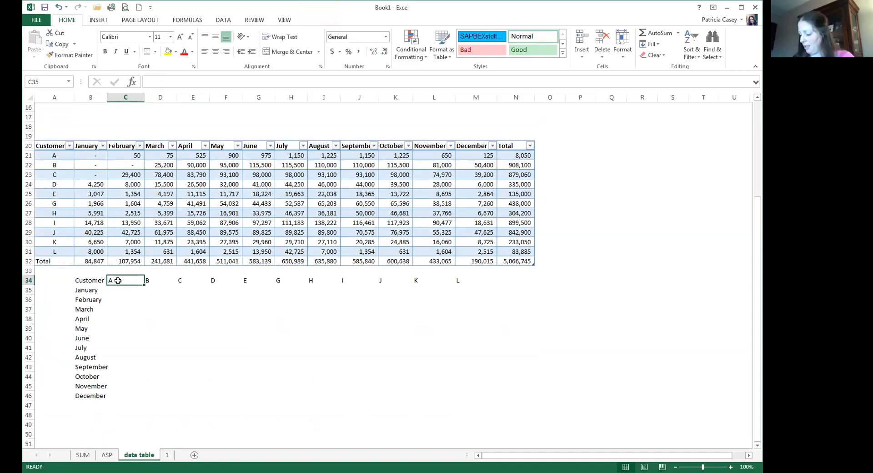
{"action": "key", "text": "Right"}
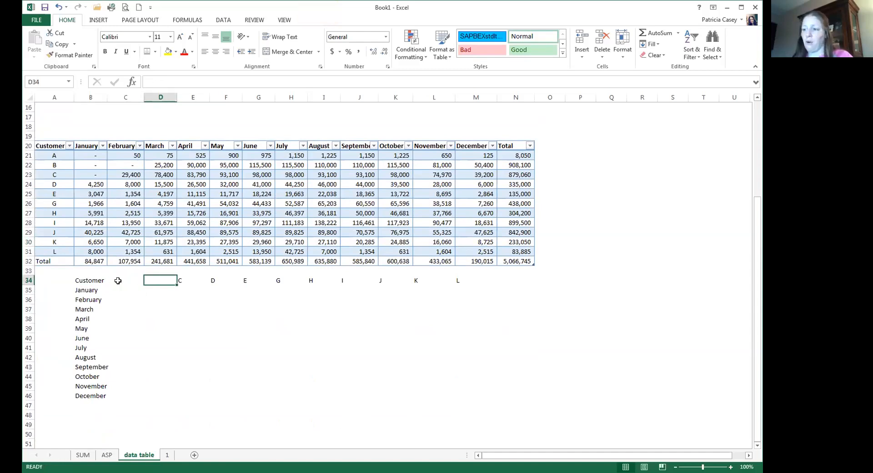
{"action": "key", "text": "Right"}
{"action": "key", "text": "Delete"}
{"action": "key", "text": "Right"}
{"action": "key", "text": "Delete"}
{"action": "key", "text": "Right"}
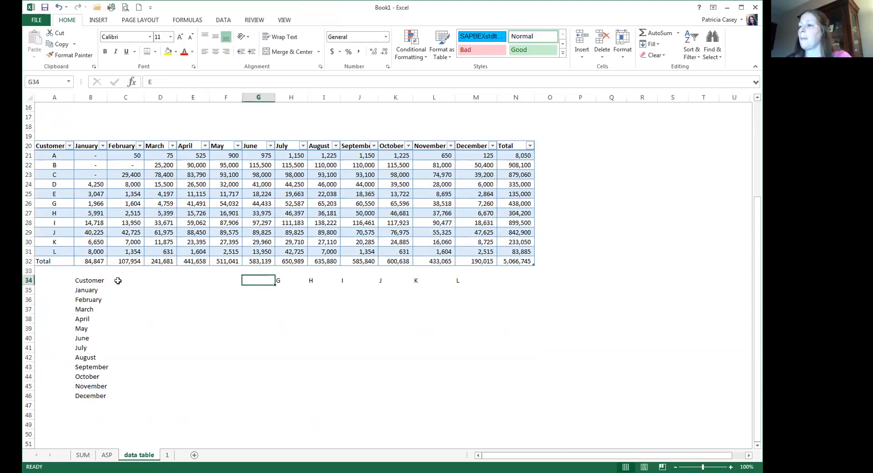
- Undo the deletions of the customer headings in C34:G34 and select the January heading in B35
{"action": "left_click", "coordinate": [58, 8]}
{"action": "left_click", "coordinate": [59, 7]}
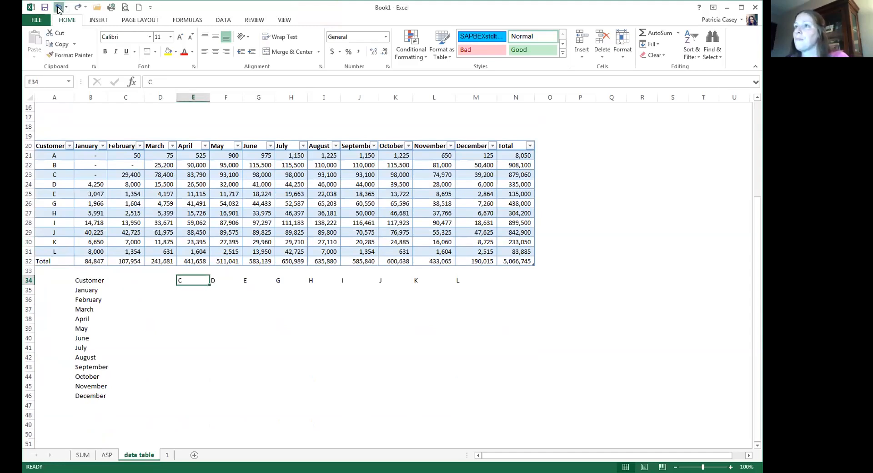
{"action": "left_click", "coordinate": [59, 7]}
{"action": "left_click", "coordinate": [58, 8]}
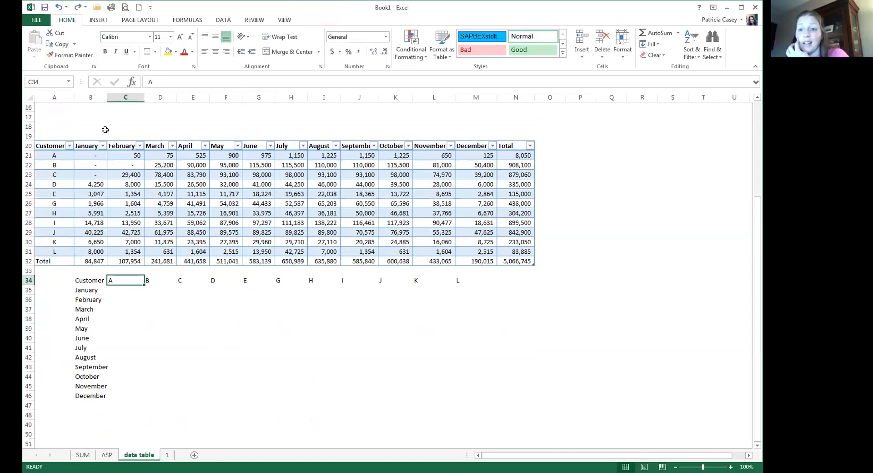
{"action": "left_click", "coordinate": [93, 290]}
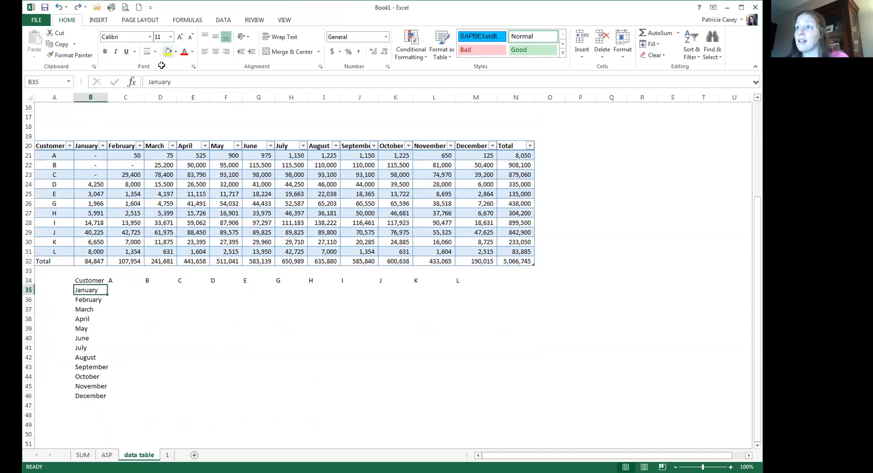
- Fill the January heading B35 and the customer E heading G34 with yellow
{"action": "left_click", "coordinate": [168, 51]}
{"action": "key", "text": "Right"}
{"action": "key", "text": "Right"}
{"action": "key", "text": "Up"}
{"action": "key", "text": "Right"}
{"action": "key", "text": "Right"}
{"action": "key", "text": "Right"}
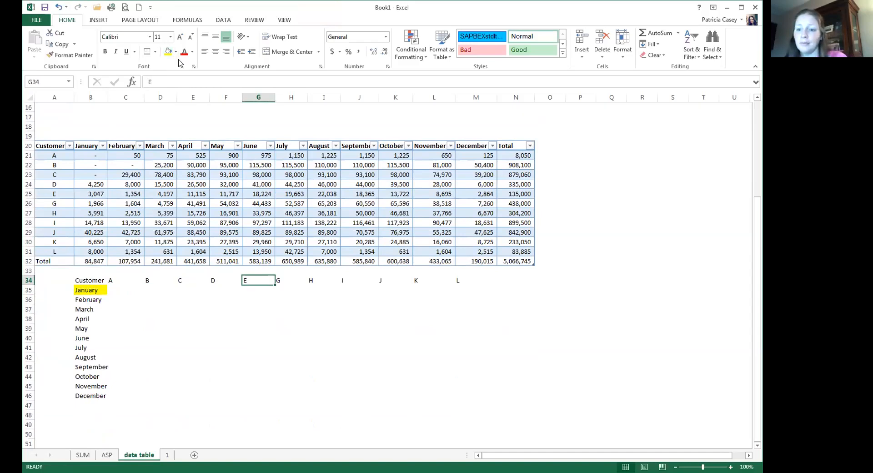
{"action": "left_click", "coordinate": [171, 53]}
- Undo both yellow fills on the transposed table's headings
{"action": "left_click", "coordinate": [60, 7]}
{"action": "left_click", "coordinate": [59, 8]}
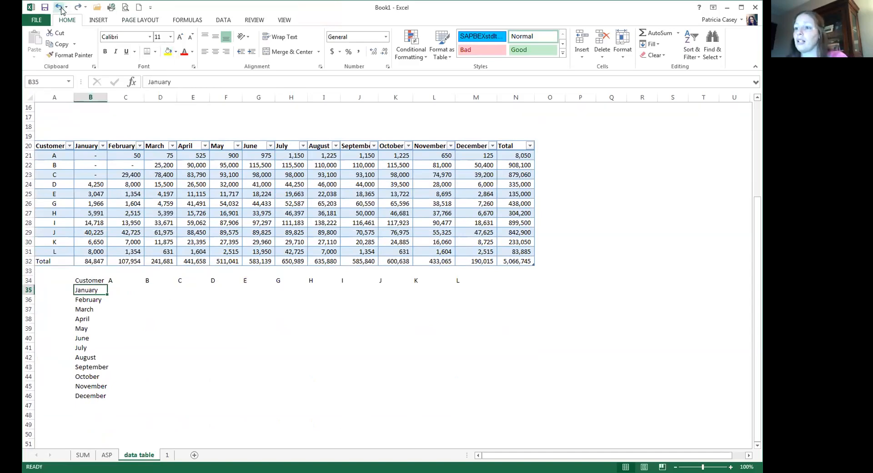
- Copy the March heading from B37 and paste it into D37
{"action": "left_click", "coordinate": [69, 217]}
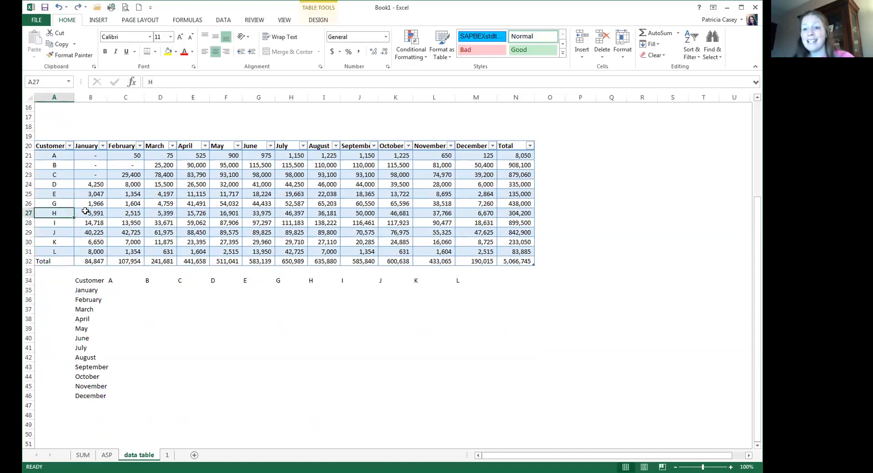
{"action": "key", "text": "Up"}
{"action": "key", "text": "Down"}
{"action": "key", "text": "Down"}
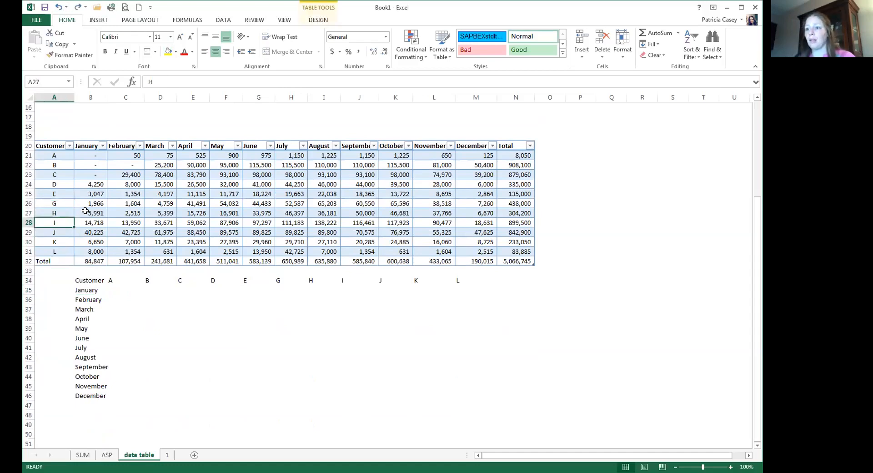
{"action": "key", "text": "Right"}
{"action": "key", "text": "Down"}
{"action": "key", "text": "Down"}
{"action": "key", "text": "Down"}
{"action": "key", "text": "Down"}
{"action": "key", "text": "Down"}
{"action": "key", "text": "Down"}
{"action": "key", "text": "Down"}
{"action": "key", "text": "Down"}
{"action": "key", "text": "Down"}
{"action": "key", "text": "ctrl+c"}
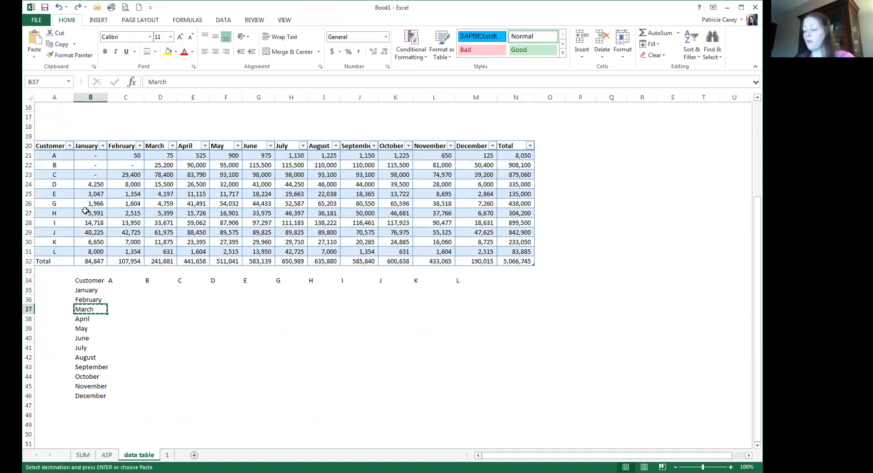
{"action": "key", "text": "Right"}
{"action": "key", "text": "Right"}
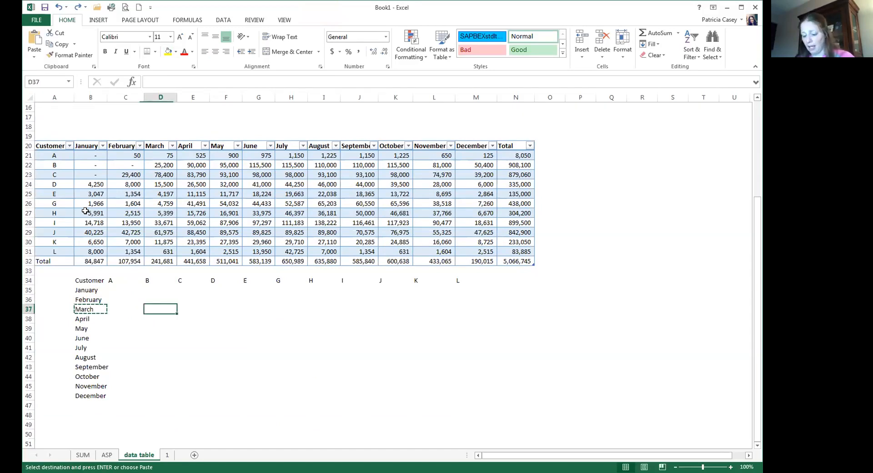
{"action": "key", "text": "ctrl+v"}
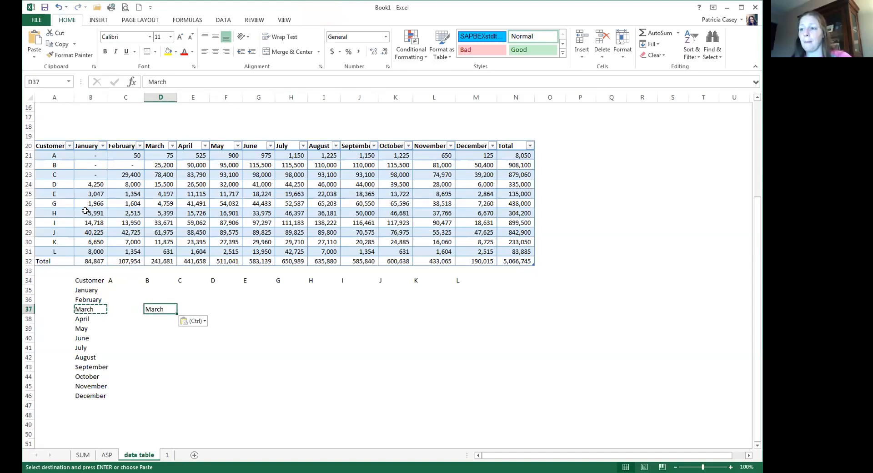
- Paste the copied March heading into D38 and fill it down into D39 and D40
{"action": "key", "text": "Down"}
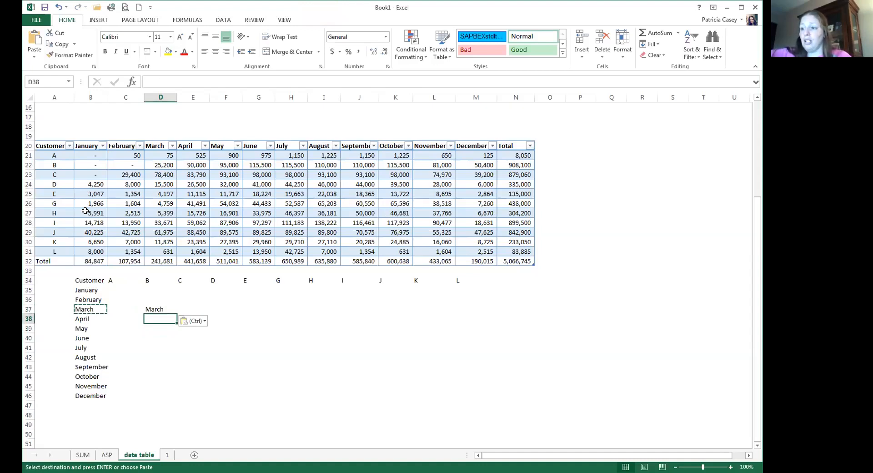
{"action": "key", "text": "Return"}
{"action": "key", "text": "Down"}
{"action": "key", "text": "ctrl+d"}
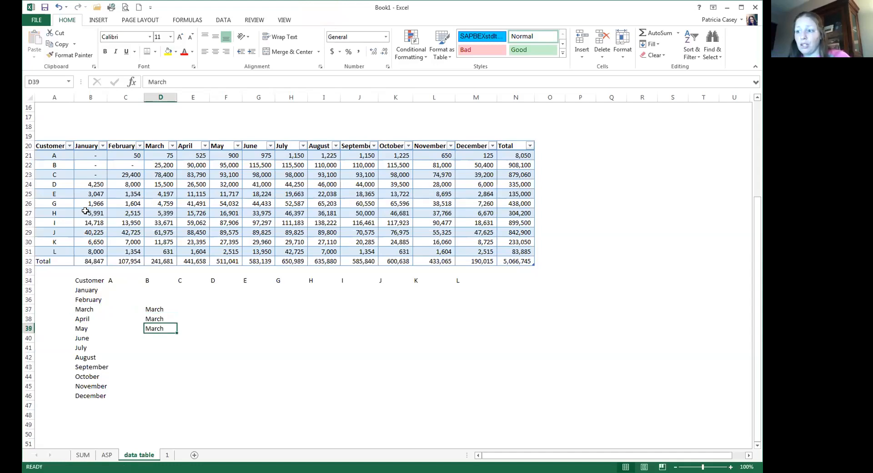
{"action": "key", "text": "Down"}
{"action": "key", "text": "ctrl+d"}
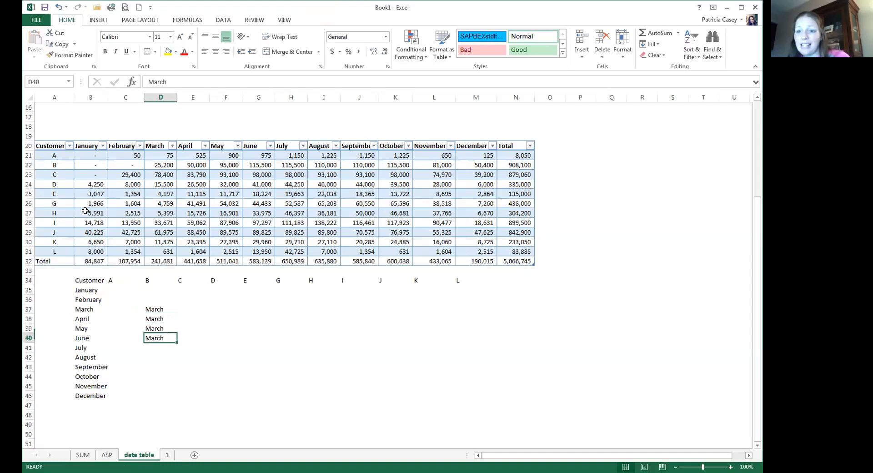
{"action": "key", "text": "Down"}
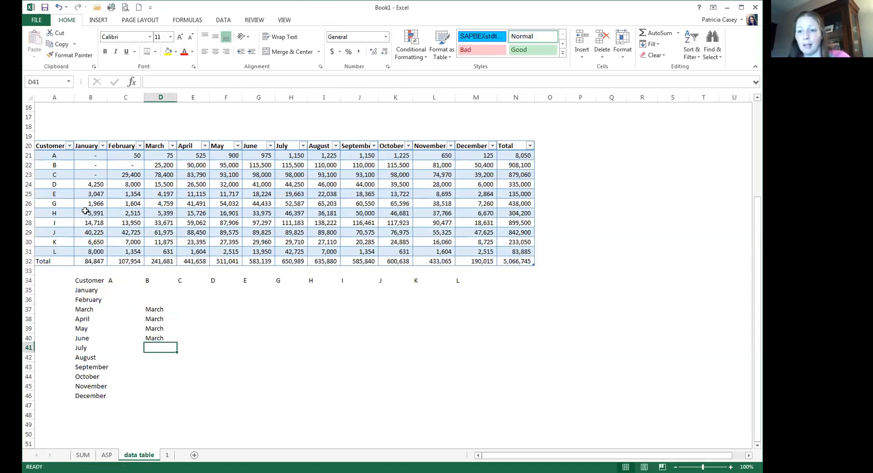
- Select the March copies in D37:D40 as one range and clear them
{"action": "key", "text": "Up"}
{"action": "key", "text": "Up"}
{"action": "key", "text": "Up"}
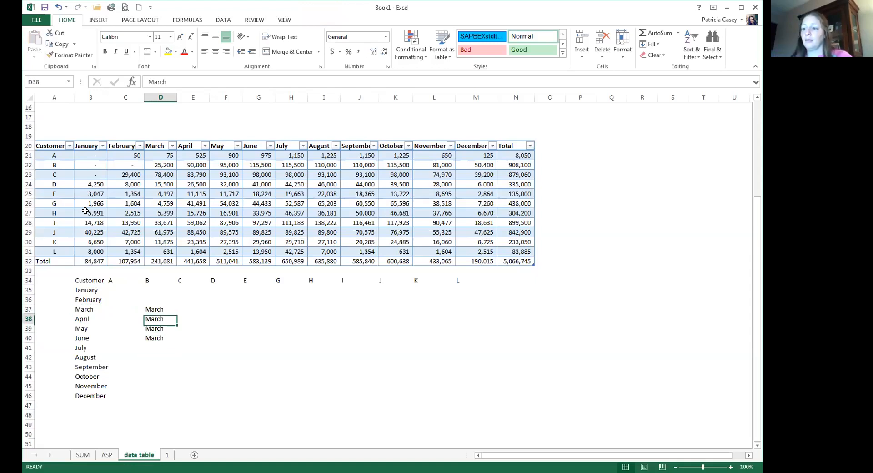
{"action": "key", "text": "Up"}
{"action": "key", "text": "shift+Down"}
{"action": "key", "text": "shift+Down"}
{"action": "key", "text": "shift+Down"}
{"action": "key", "text": "shift+Down"}
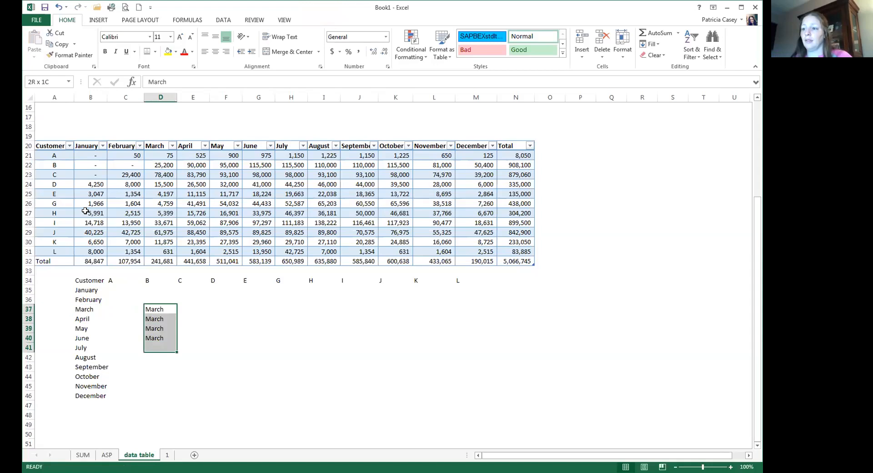
{"action": "key", "text": "shift+Up"}
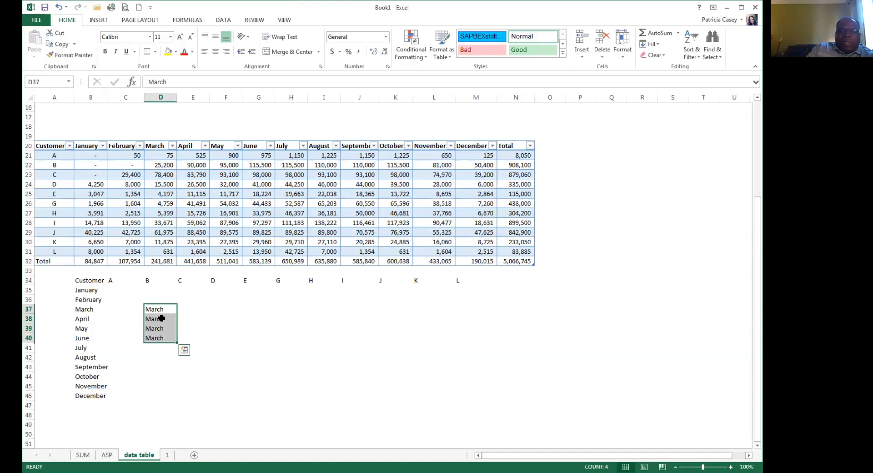
{"action": "key", "text": "Delete"}
- Copy the March heading from B37 and paste it into the whole range E36:E46 at once
{"action": "left_click", "coordinate": [98, 310]}
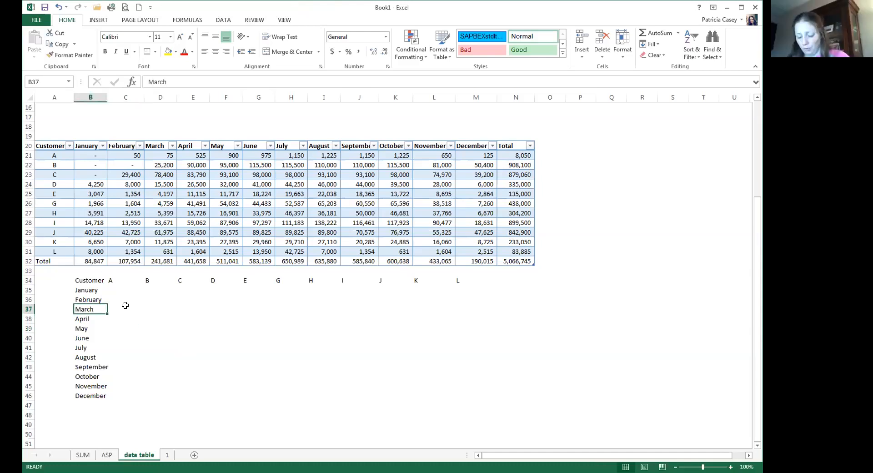
{"action": "key", "text": "ctrl+c"}
{"action": "left_click", "coordinate": [183, 300]}
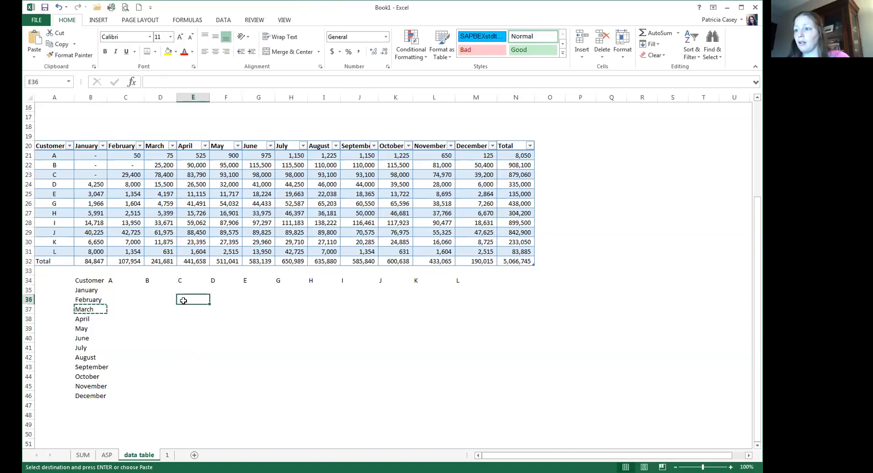
{"action": "left_click_drag", "start_coordinate": [184, 300], "coordinate": [206, 389]}
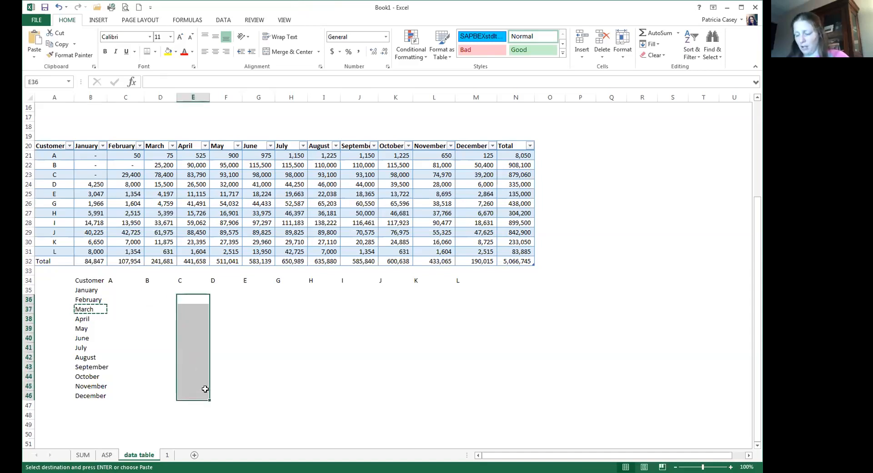
{"action": "key", "text": "ctrl+v"}
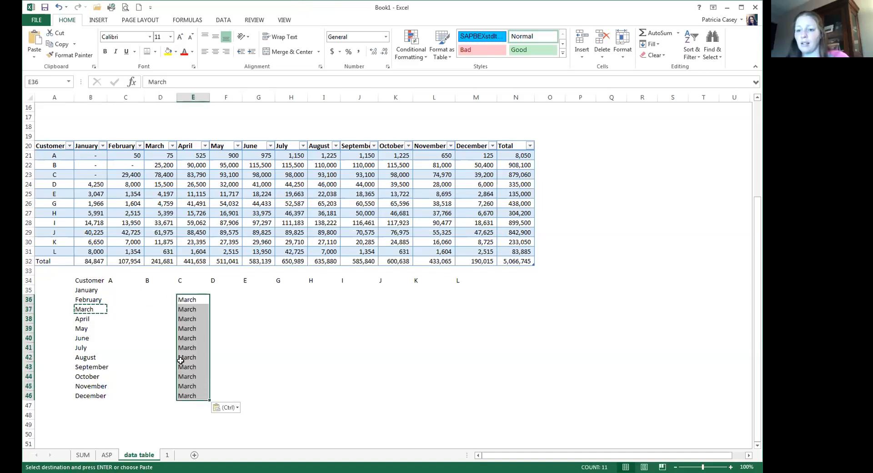
- Clear the March copies from E36:E46 and select the empty block C35:L45
{"action": "left_click_drag", "start_coordinate": [193, 298], "coordinate": [203, 394]}
{"action": "key", "text": "Delete"}
{"action": "left_click", "coordinate": [135, 300]}
{"action": "left_click_drag", "start_coordinate": [127, 290], "coordinate": [451, 388]}
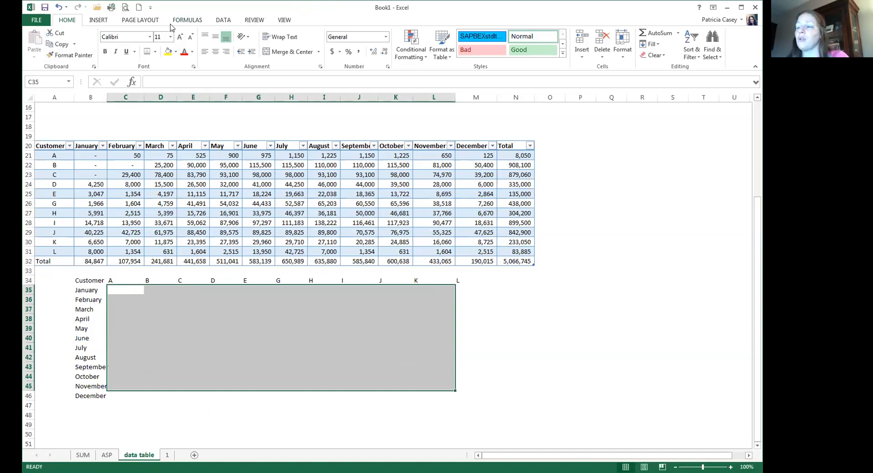
- Look through the Recently Used, Financial, Logical and Text function categories, and select the empty January cell C35 for customer A
{"action": "left_click", "coordinate": [189, 22]}
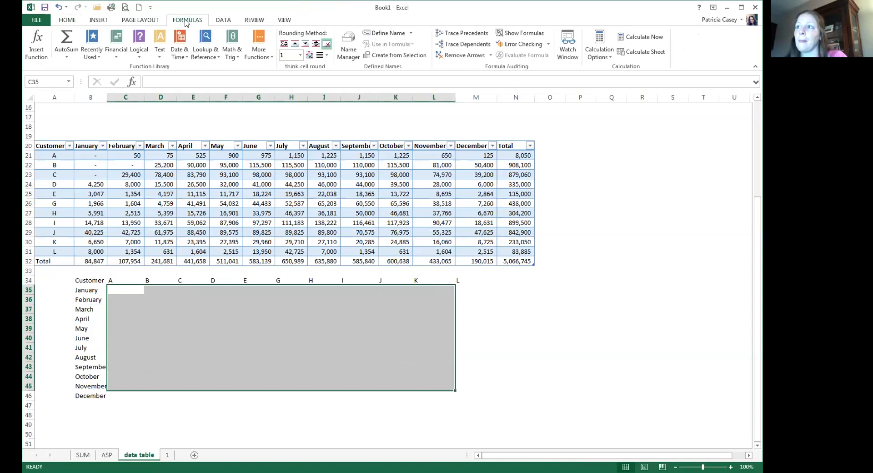
{"action": "left_click", "coordinate": [97, 57]}
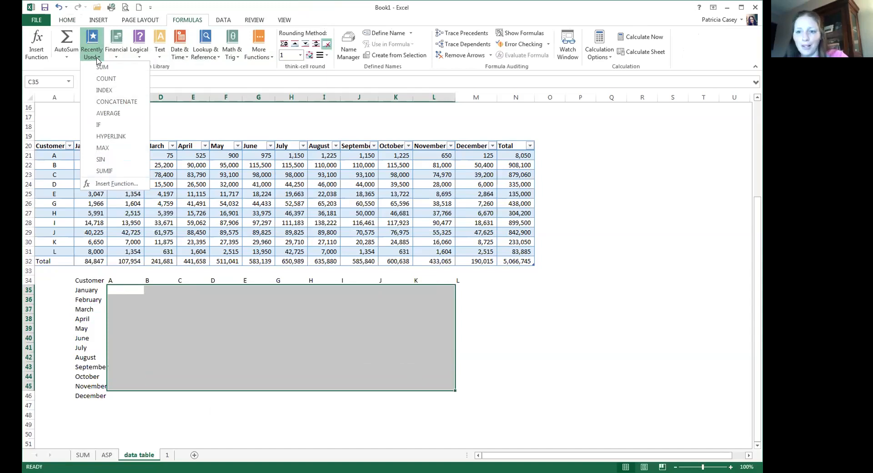
{"action": "left_click", "coordinate": [115, 60]}
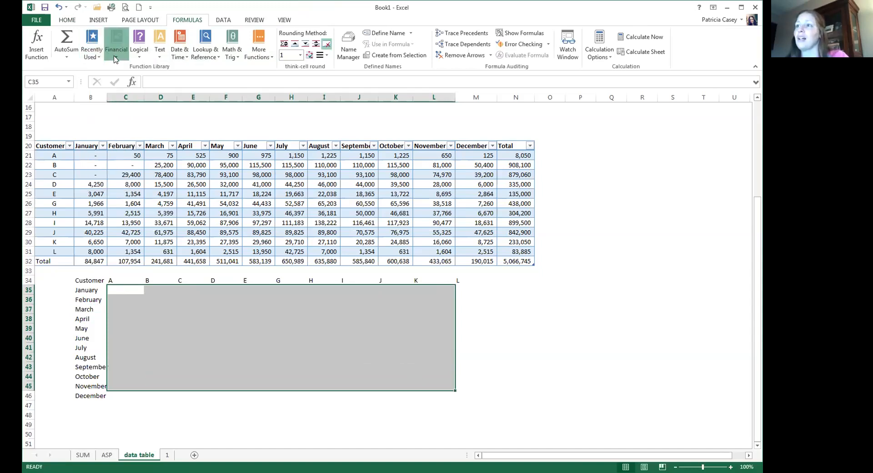
{"action": "left_click", "coordinate": [141, 56]}
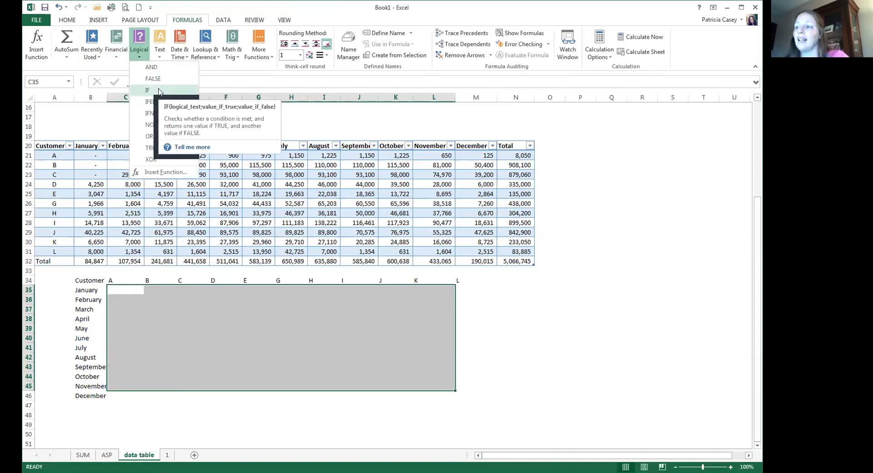
{"action": "left_click", "coordinate": [157, 57]}
{"action": "left_click", "coordinate": [114, 283]}
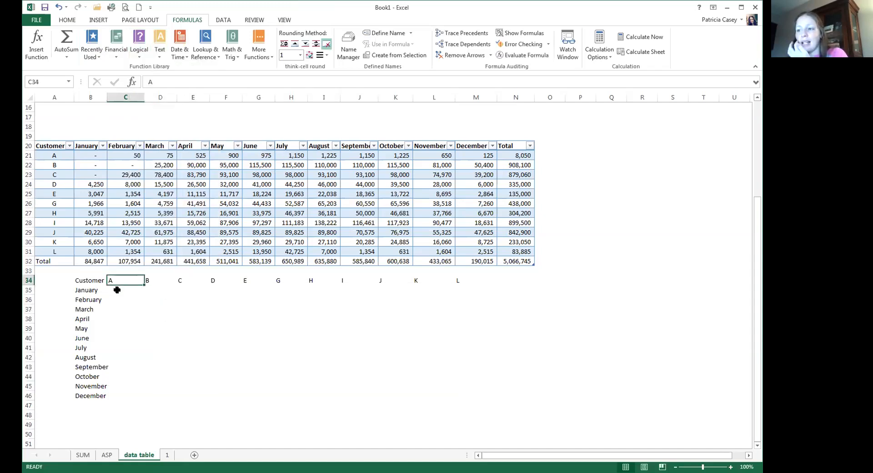
{"action": "left_click", "coordinate": [117, 290]}
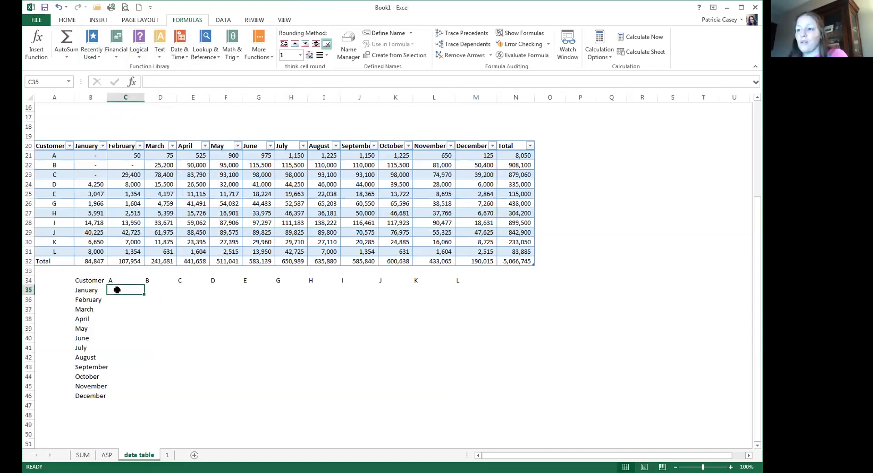
- On sheet 1, start a SUMIF formula in B33 with the material numbers C4:C31 as the range
{"action": "left_click", "coordinate": [165, 454]}
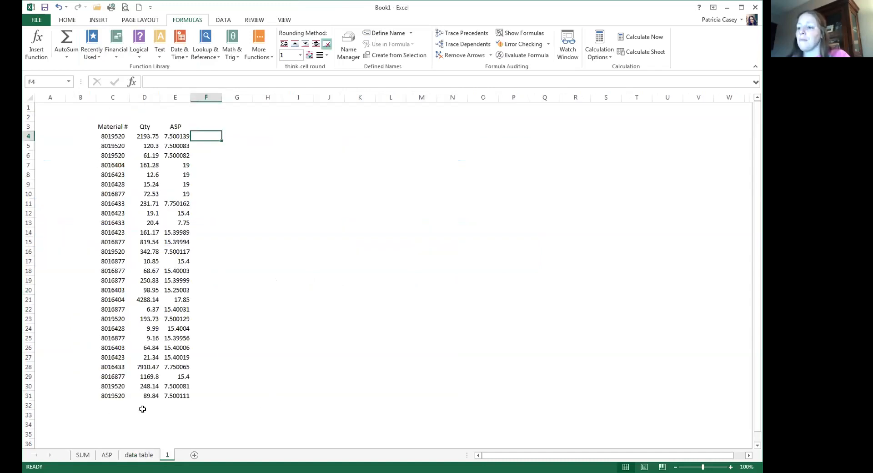
{"action": "left_click", "coordinate": [93, 413]}
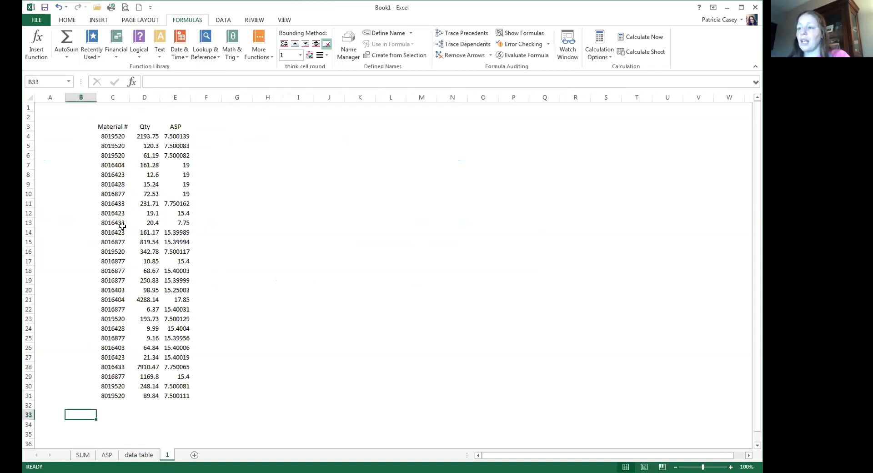
{"action": "key", "text": "Left"}
{"action": "key", "text": "Up"}
{"action": "key", "text": "Down"}
{"action": "key", "text": "Right"}
{"action": "type", "text": "="}
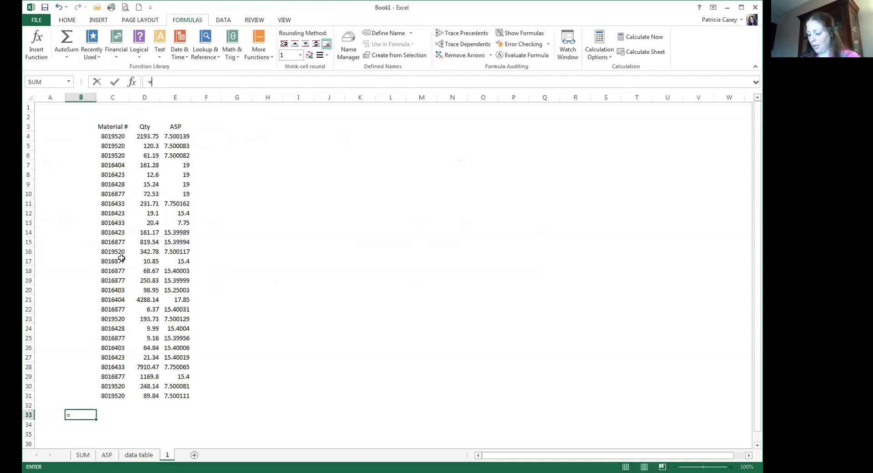
{"action": "type", "text": "sumif("}
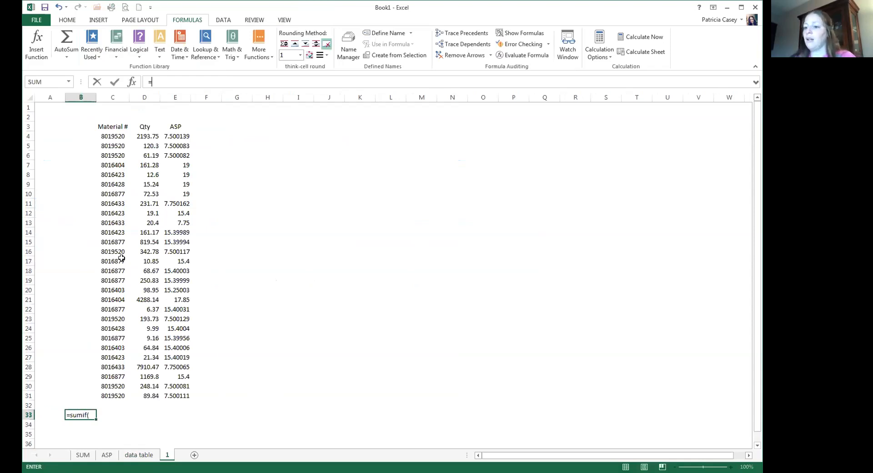
{"action": "left_click", "coordinate": [115, 137]}
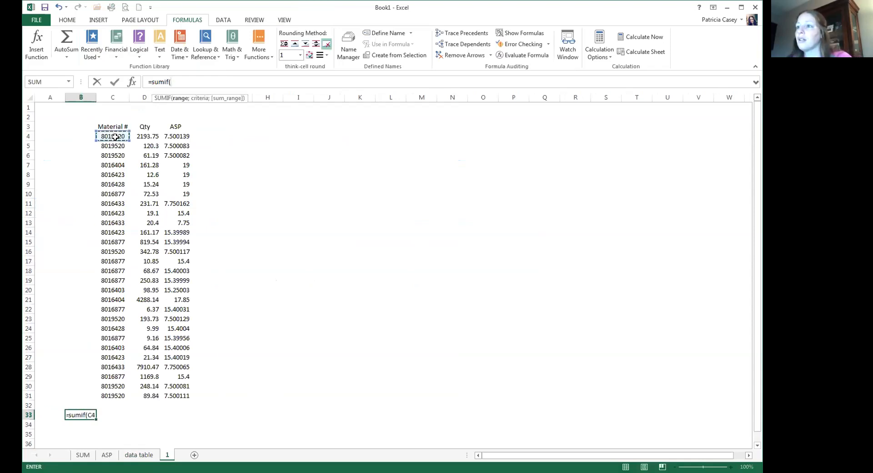
{"action": "left_click", "coordinate": [114, 395], "text": "shift"}
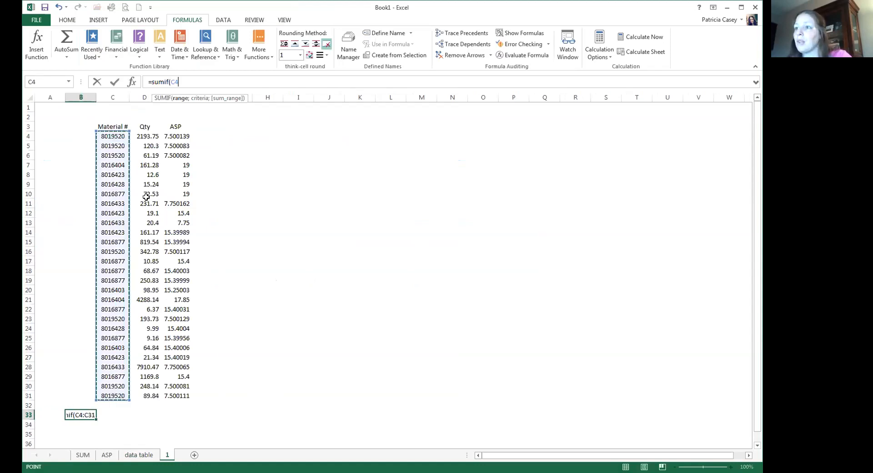
- Complete the SUMIF formula in B33 with C4 as the criterion and the quantities D4:D31 as the sum range
{"action": "type", "text": ";"}
{"action": "left_click", "coordinate": [118, 135]}
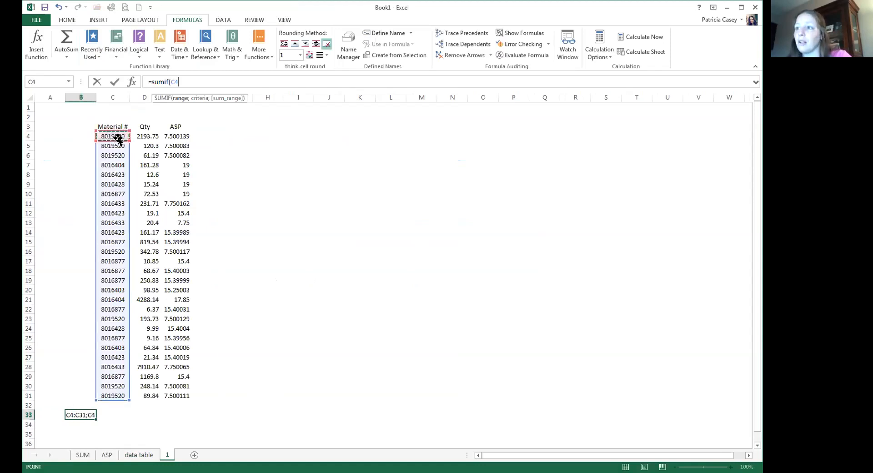
{"action": "type", "text": ";"}
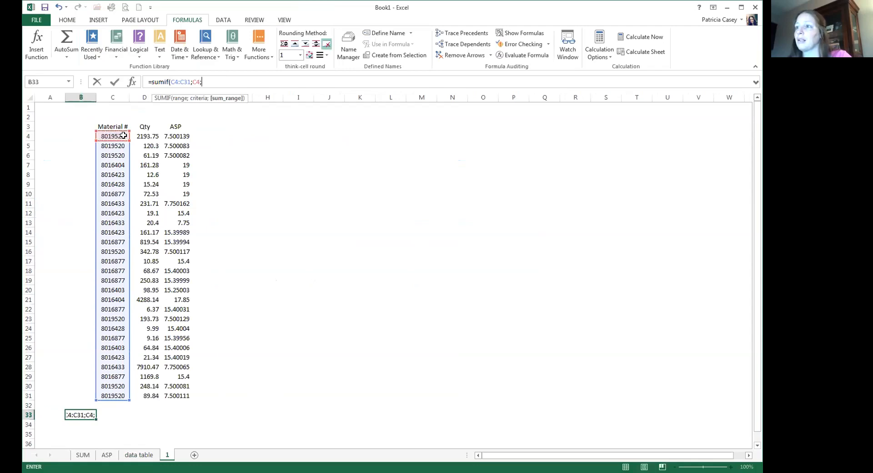
{"action": "left_click", "coordinate": [148, 135]}
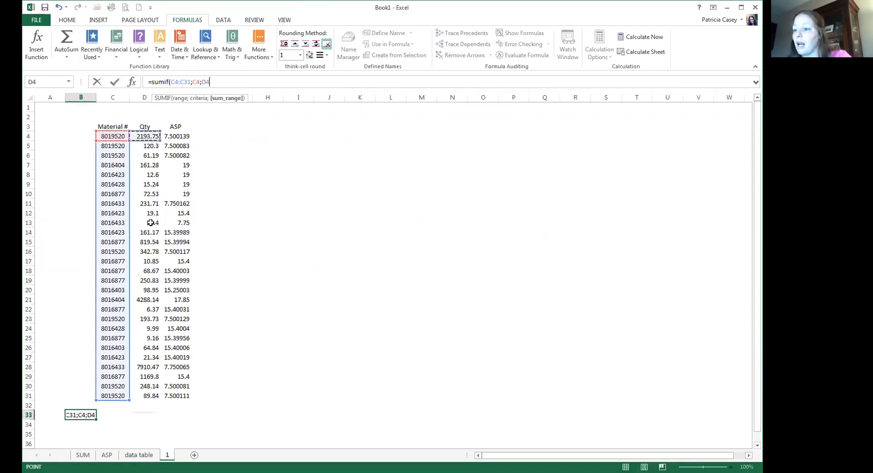
{"action": "left_click_drag", "start_coordinate": [150, 222], "coordinate": [146, 394]}
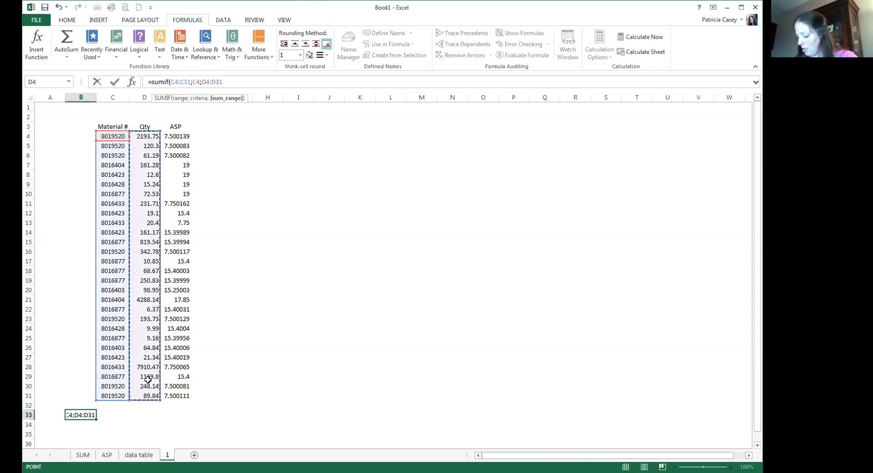
{"action": "type", "text": ")"}
{"action": "key", "text": "ctrl+Return"}
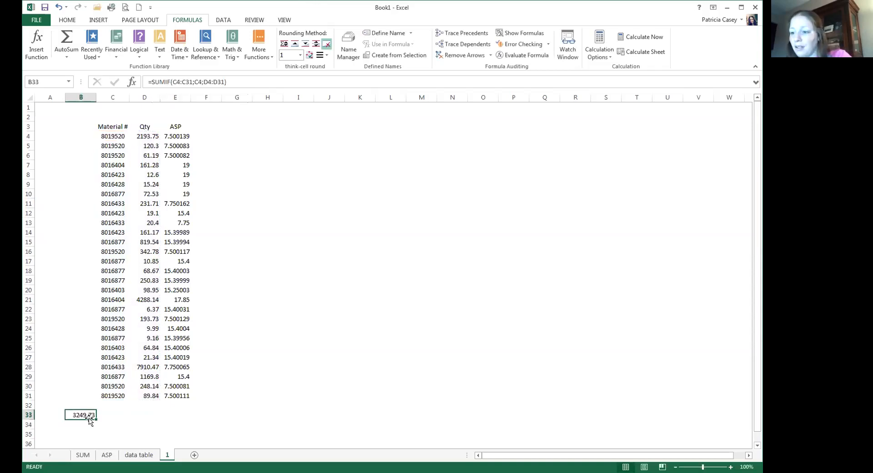
- Move the SUMIF formula from B33 to D33 beneath the Qty column and inspect its cell references
{"action": "left_click_drag", "start_coordinate": [90, 420], "coordinate": [154, 420]}
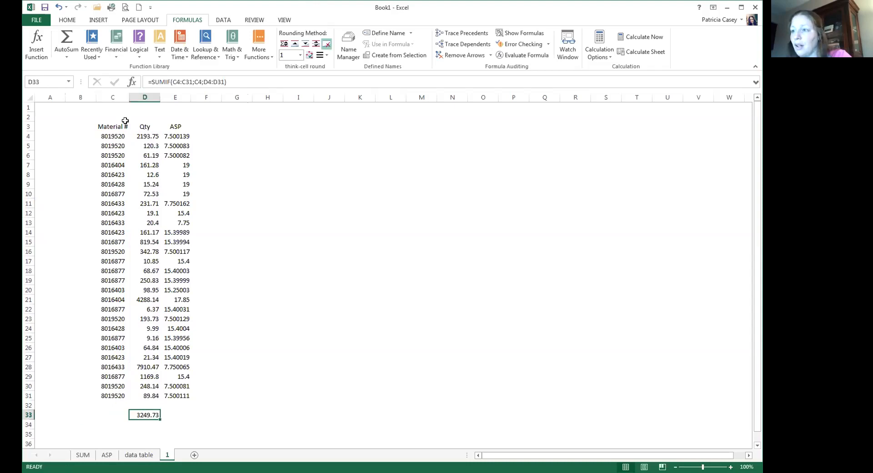
{"action": "left_click", "coordinate": [175, 82]}
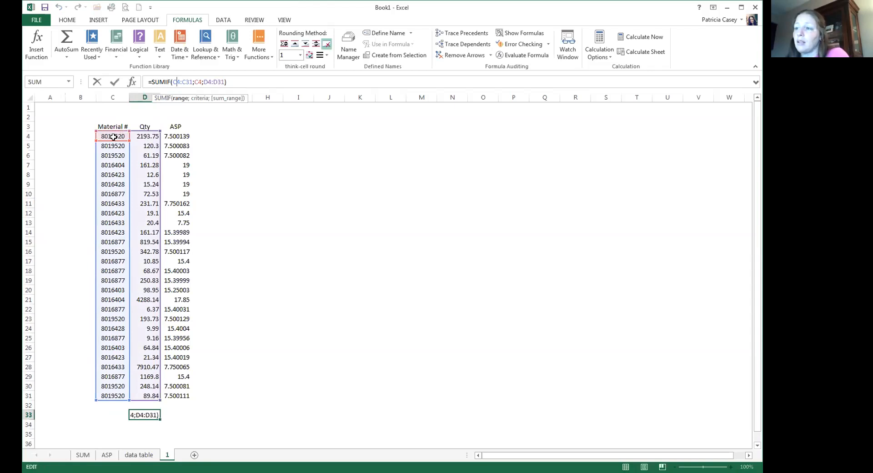
{"action": "key", "text": "Return"}
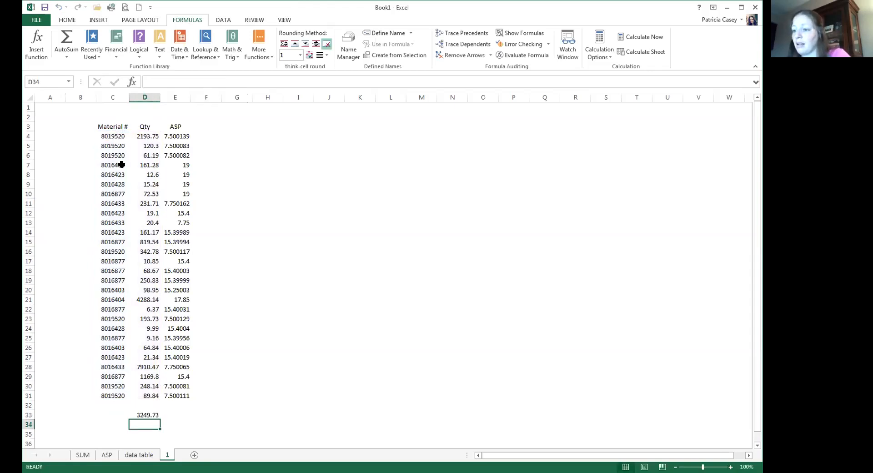
{"action": "left_click", "coordinate": [137, 415]}
{"action": "left_click", "coordinate": [118, 415]}
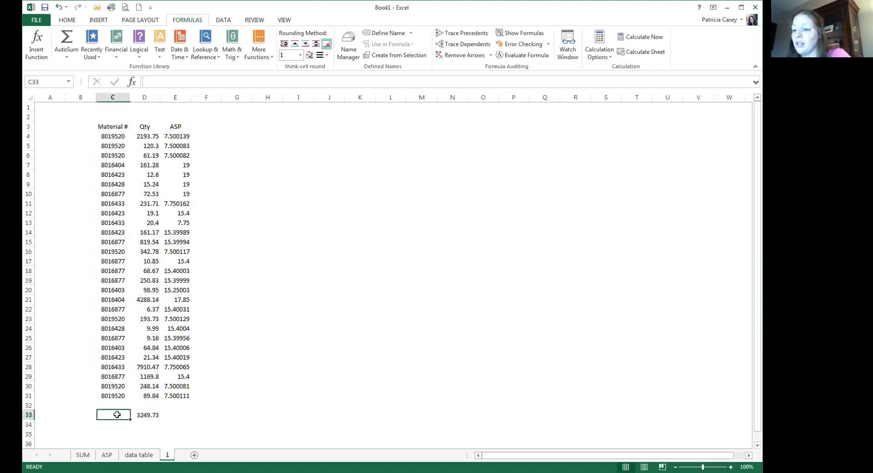
{"action": "left_click", "coordinate": [133, 415]}
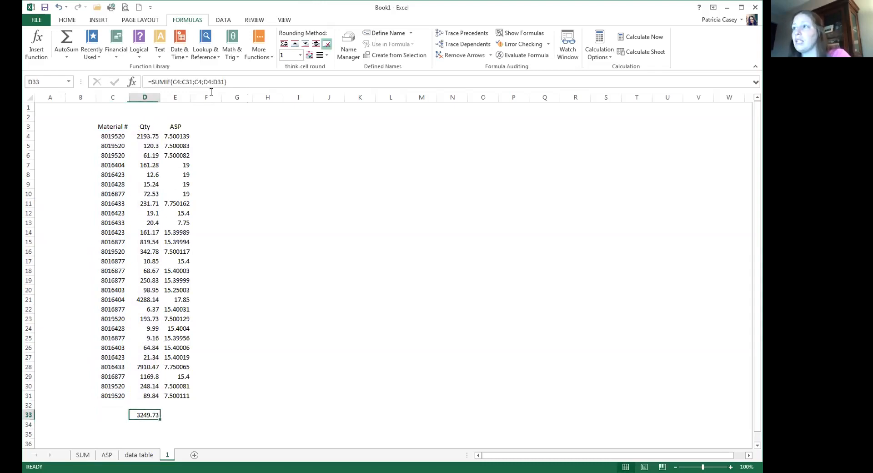
- Look through the More Functions, Date & Time, Text and Logical function categories
{"action": "left_click", "coordinate": [262, 58]}
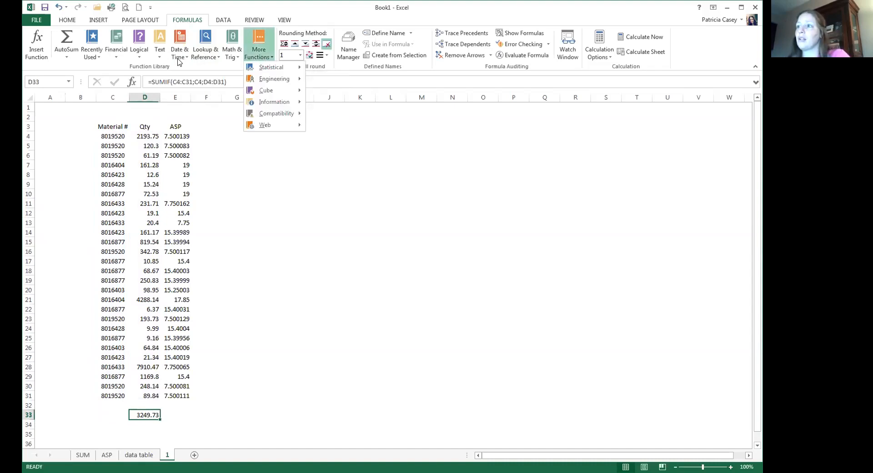
{"action": "left_click", "coordinate": [179, 60]}
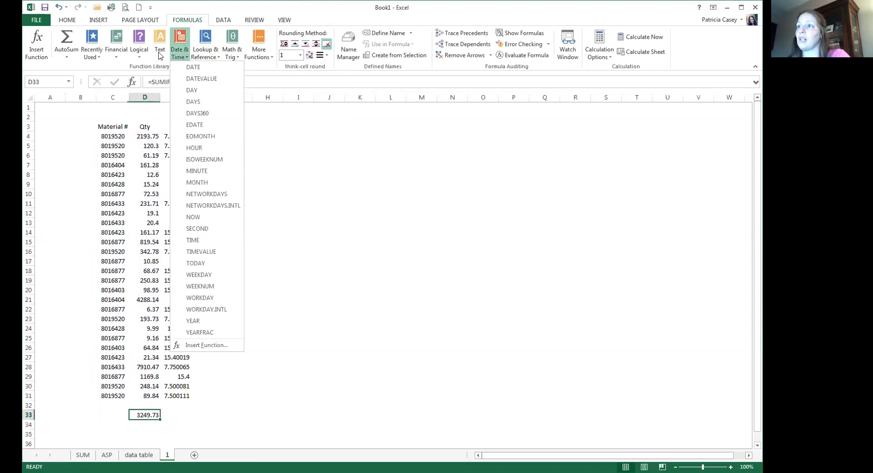
{"action": "left_click", "coordinate": [159, 54]}
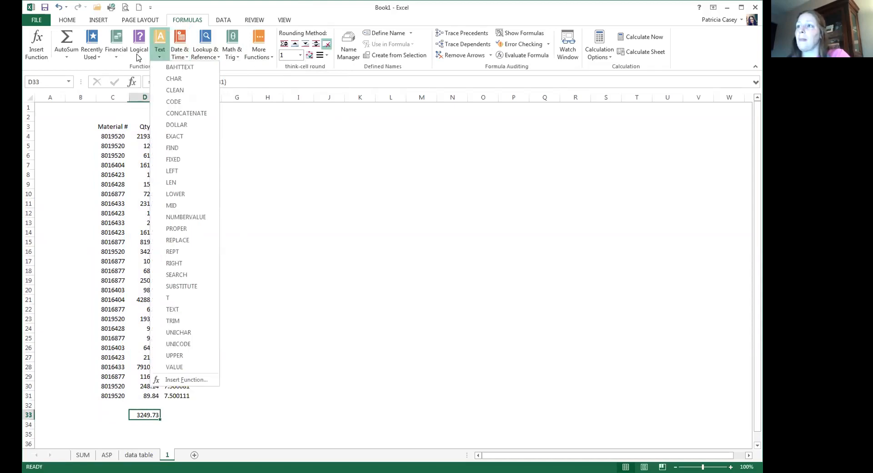
{"action": "left_click", "coordinate": [139, 58]}
{"action": "left_click", "coordinate": [139, 58]}
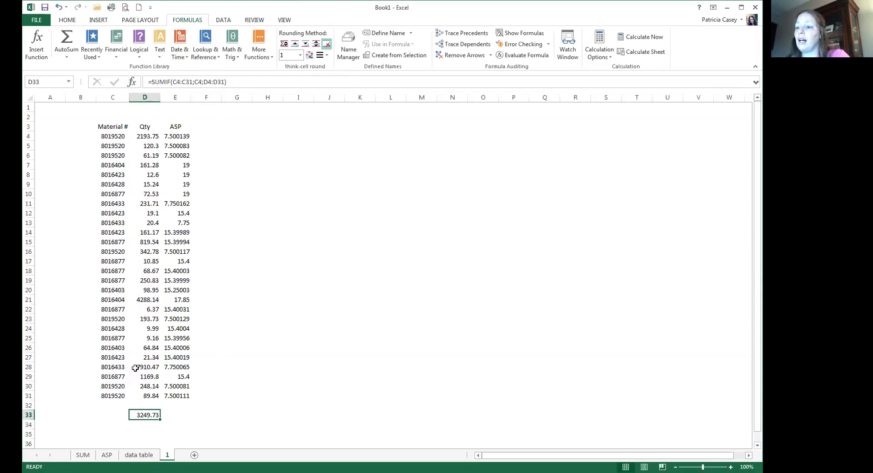
- Review the Range, Criteria and Sum_range arguments of the SUMIF formula in D33 with the function arguments helper
{"action": "left_click", "coordinate": [132, 82]}
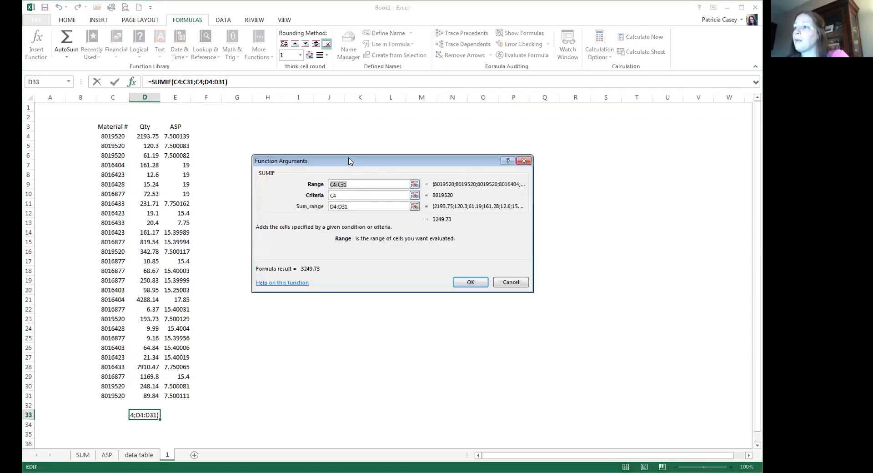
{"action": "left_click_drag", "start_coordinate": [348, 161], "coordinate": [307, 132]}
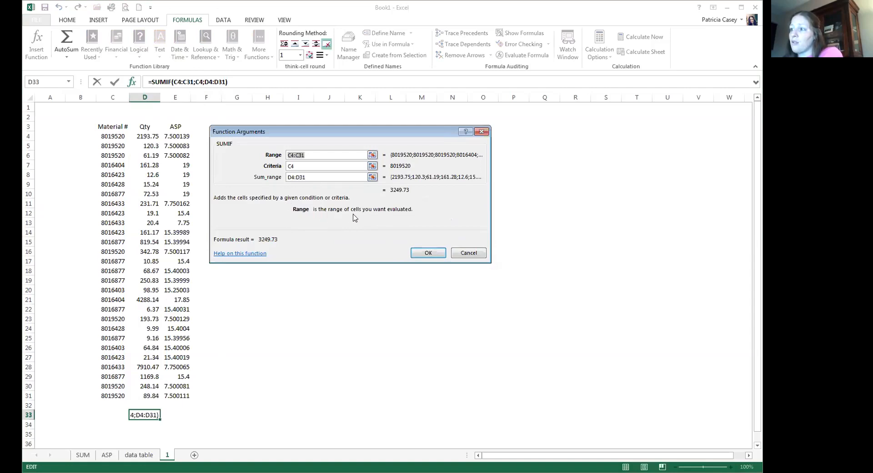
{"action": "left_click", "coordinate": [308, 167]}
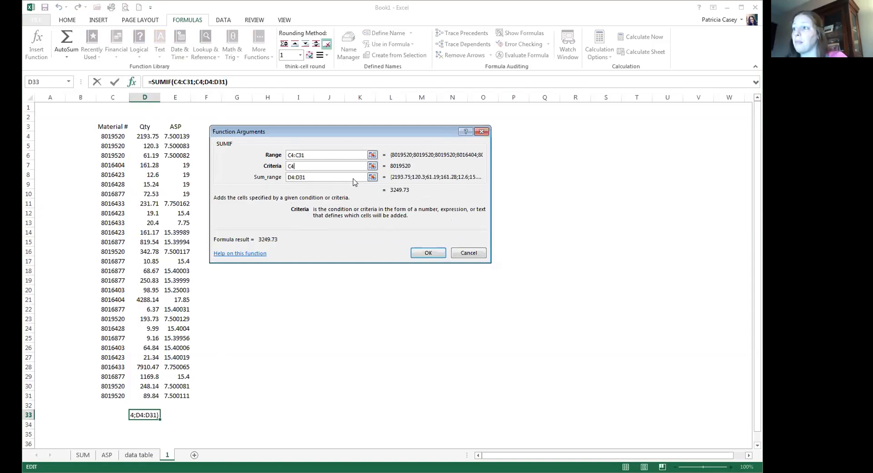
{"action": "left_click", "coordinate": [327, 177]}
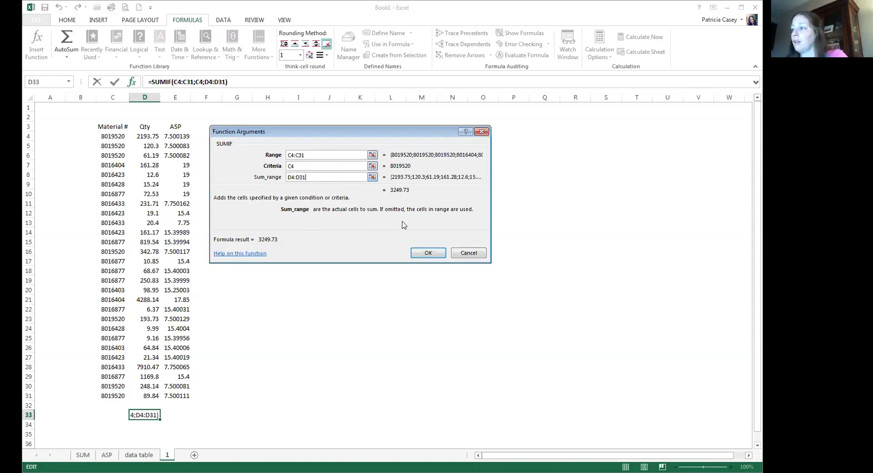
{"action": "left_click", "coordinate": [430, 254]}
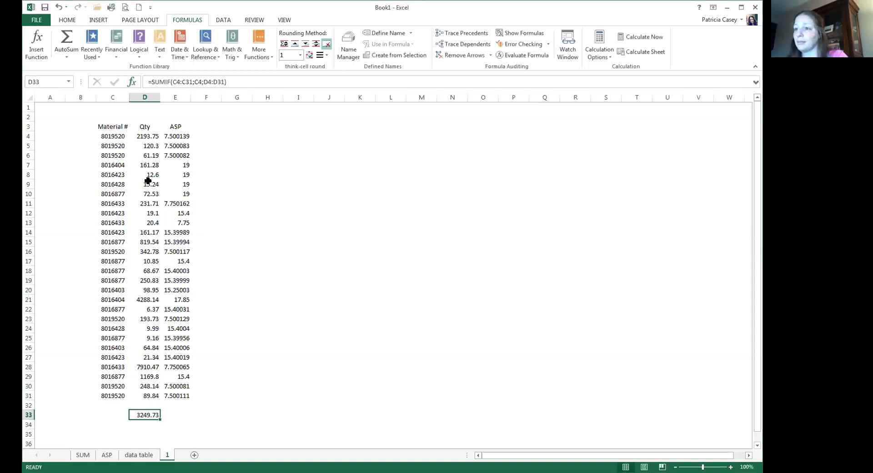
- Examine the rows with material number 8019520, the SUMIF formula in D33, and the Qty and ASP values in D4:E31
{"action": "left_click", "coordinate": [117, 138]}
{"action": "left_click", "coordinate": [118, 146]}
{"action": "left_click", "coordinate": [119, 156]}
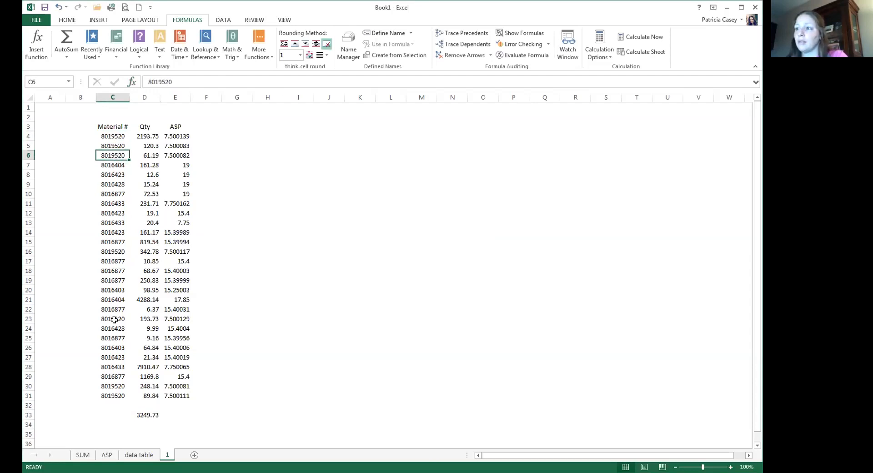
{"action": "left_click", "coordinate": [114, 395]}
{"action": "left_click", "coordinate": [114, 386]}
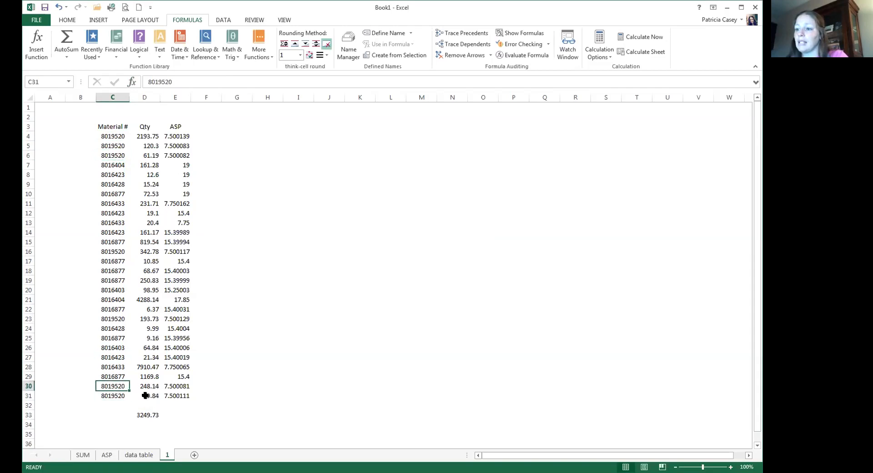
{"action": "left_click", "coordinate": [156, 416]}
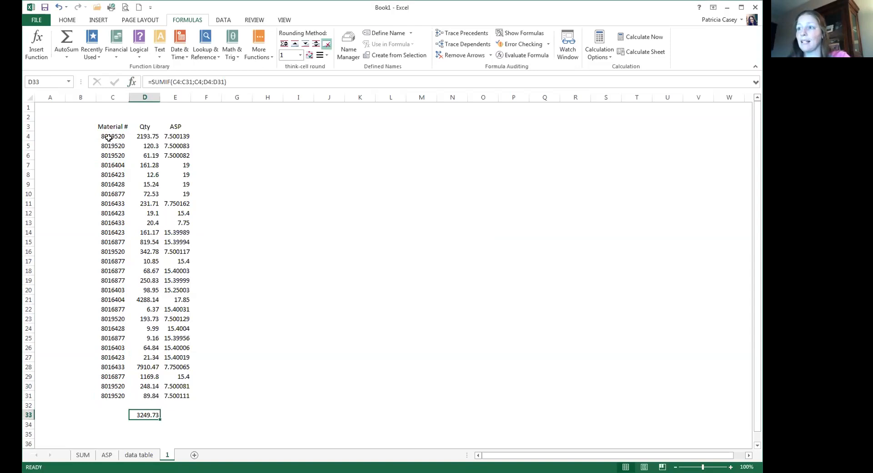
{"action": "left_click", "coordinate": [152, 137]}
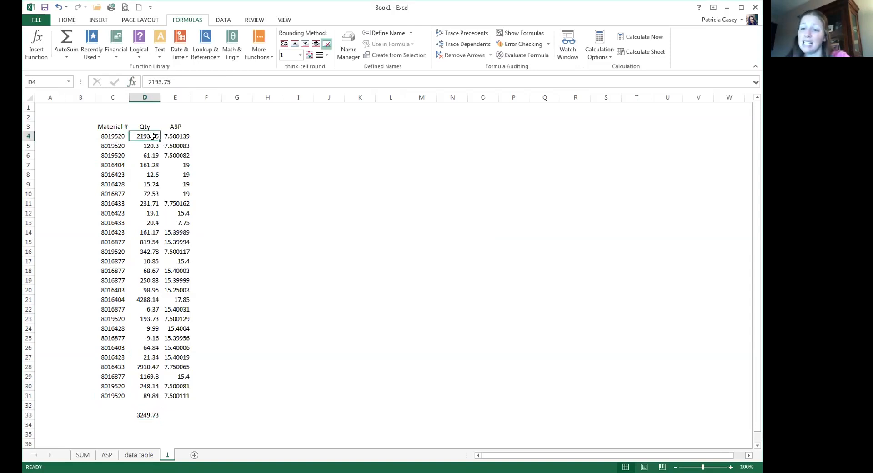
{"action": "left_click_drag", "start_coordinate": [153, 137], "coordinate": [182, 396]}
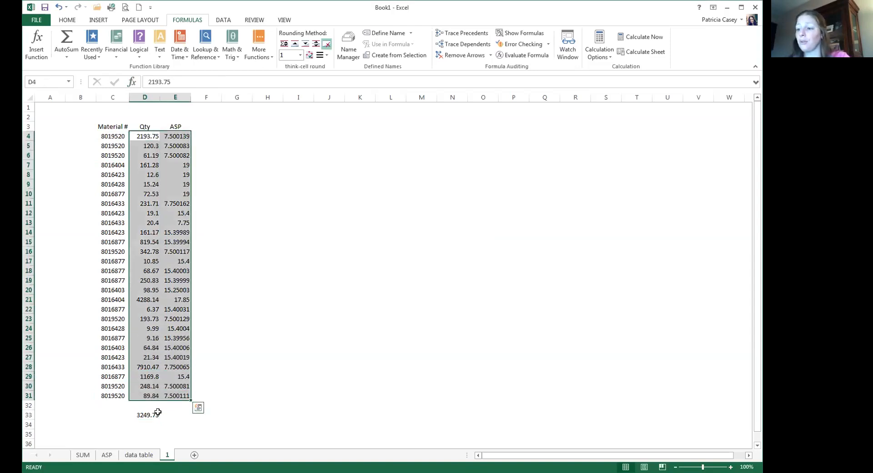
{"action": "left_click", "coordinate": [168, 413]}
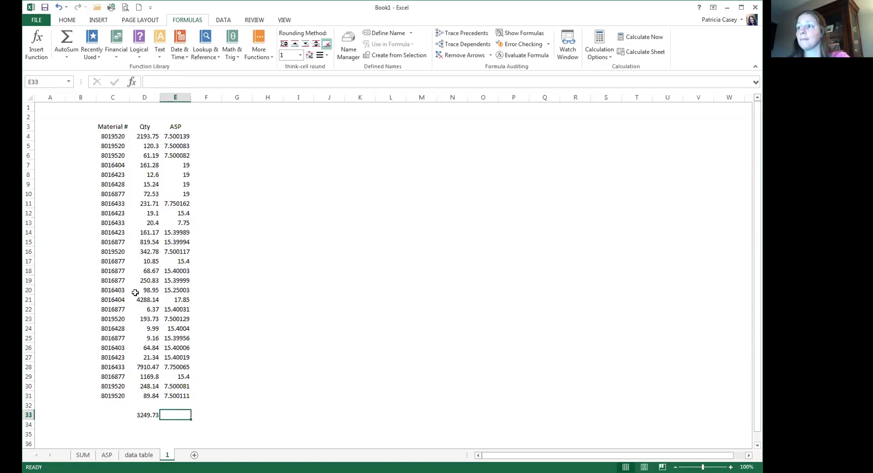
- Return to the data table sheet, select the empty January cell C35 for customer A, and view both tables from row 1
{"action": "left_click", "coordinate": [139, 455]}
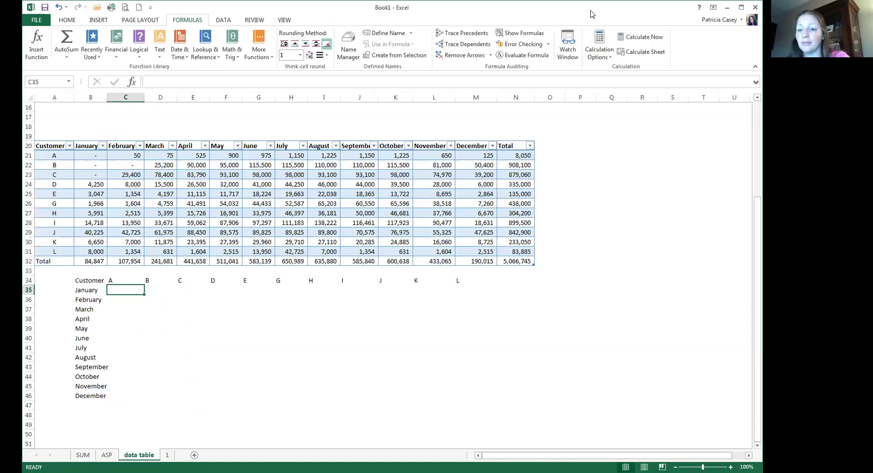
{"action": "left_click", "coordinate": [68, 21]}
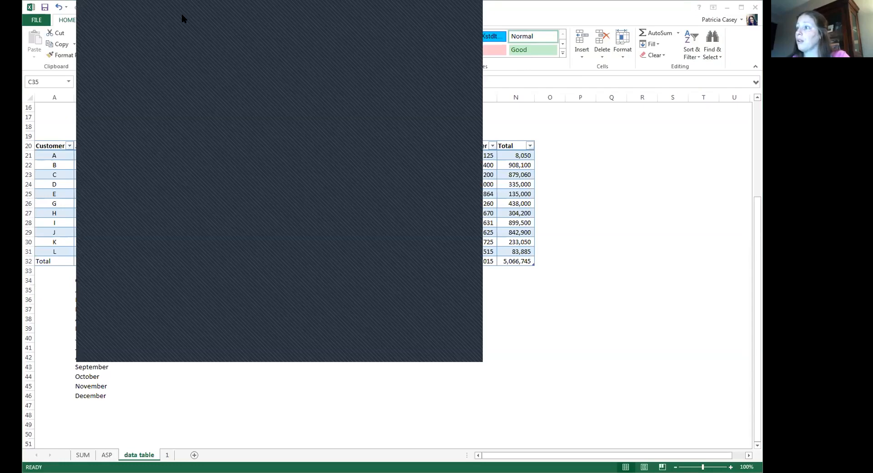
{"action": "left_click_drag", "start_coordinate": [182, 14], "coordinate": [403, 98]}
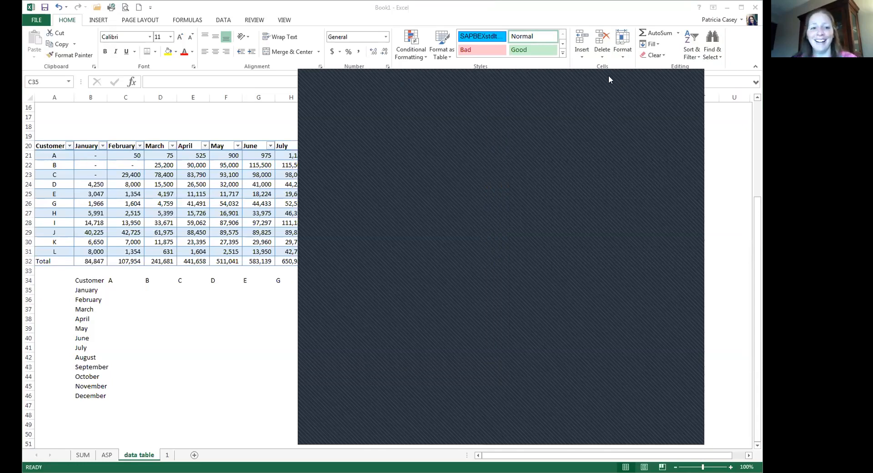
{"action": "left_click_drag", "start_coordinate": [609, 76], "coordinate": [762, 76]}
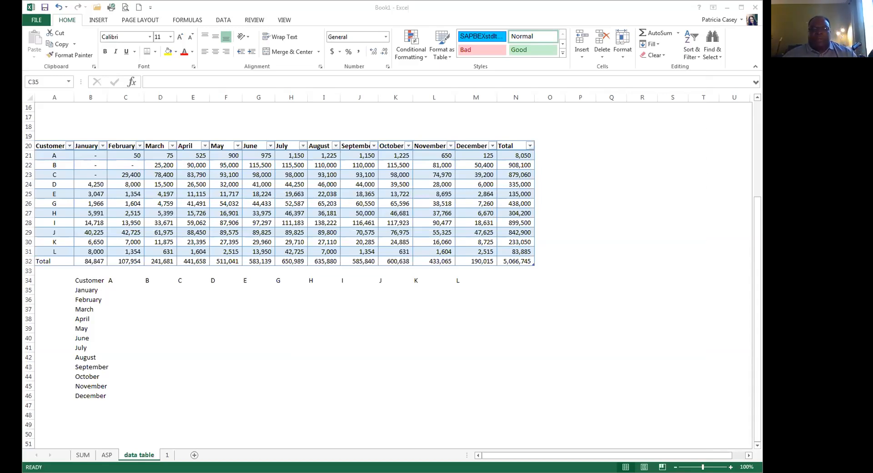
{"action": "left_click", "coordinate": [132, 289]}
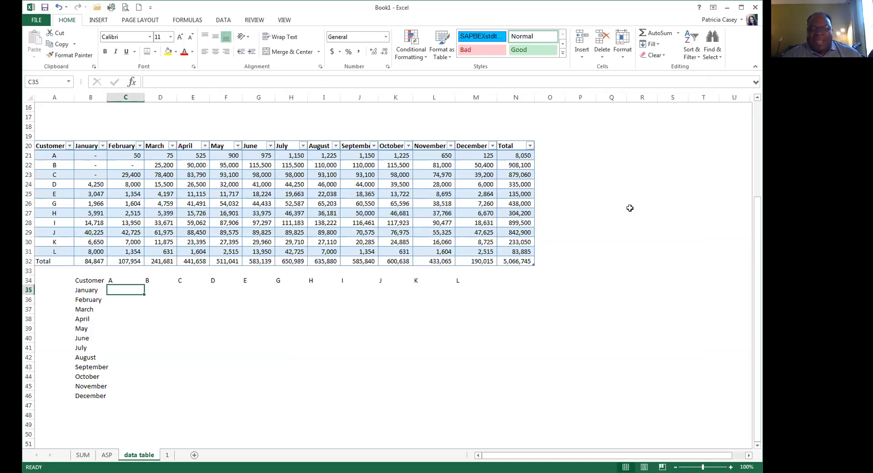
{"action": "left_click_drag", "start_coordinate": [758, 222], "coordinate": [758, 109]}
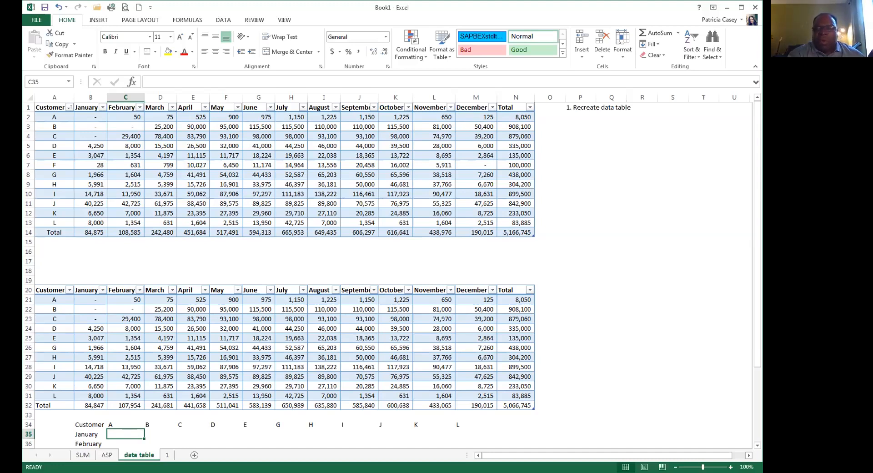
{"action": "key", "text": "alt+Tab"}
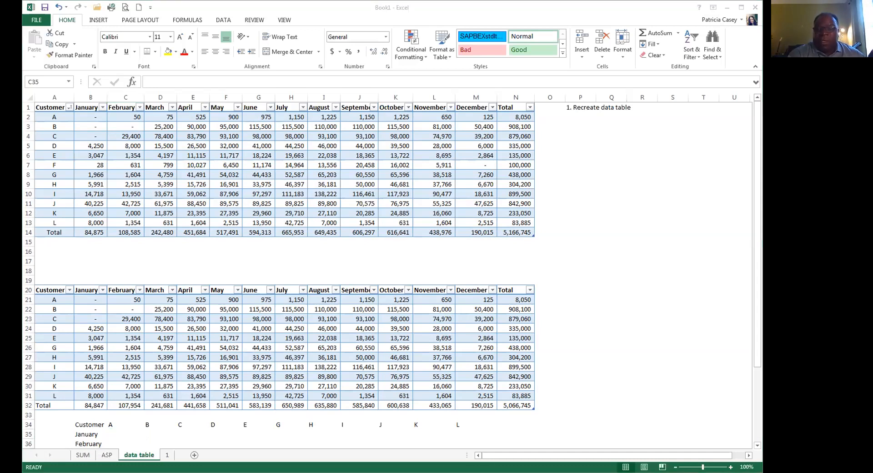